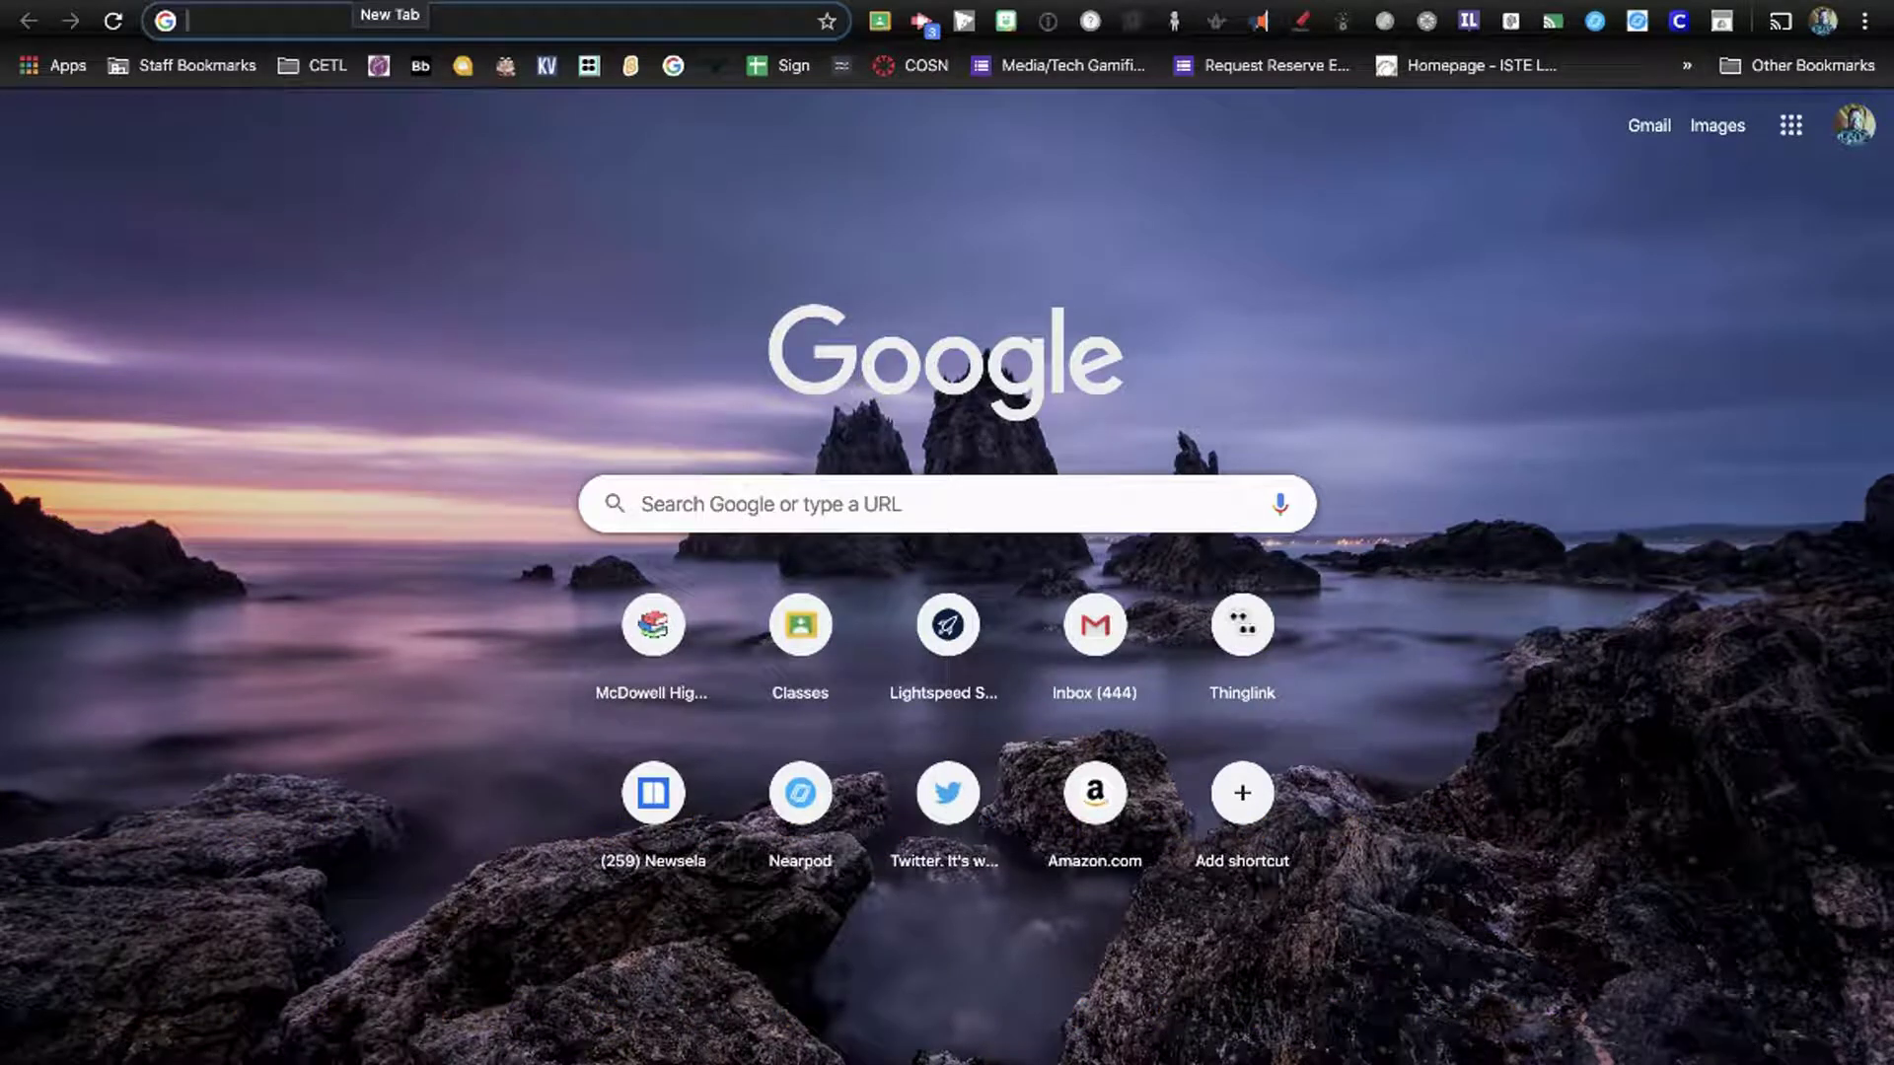
Create a new blank Google Slides presentation using the slides.new shortcut.
text(slid)
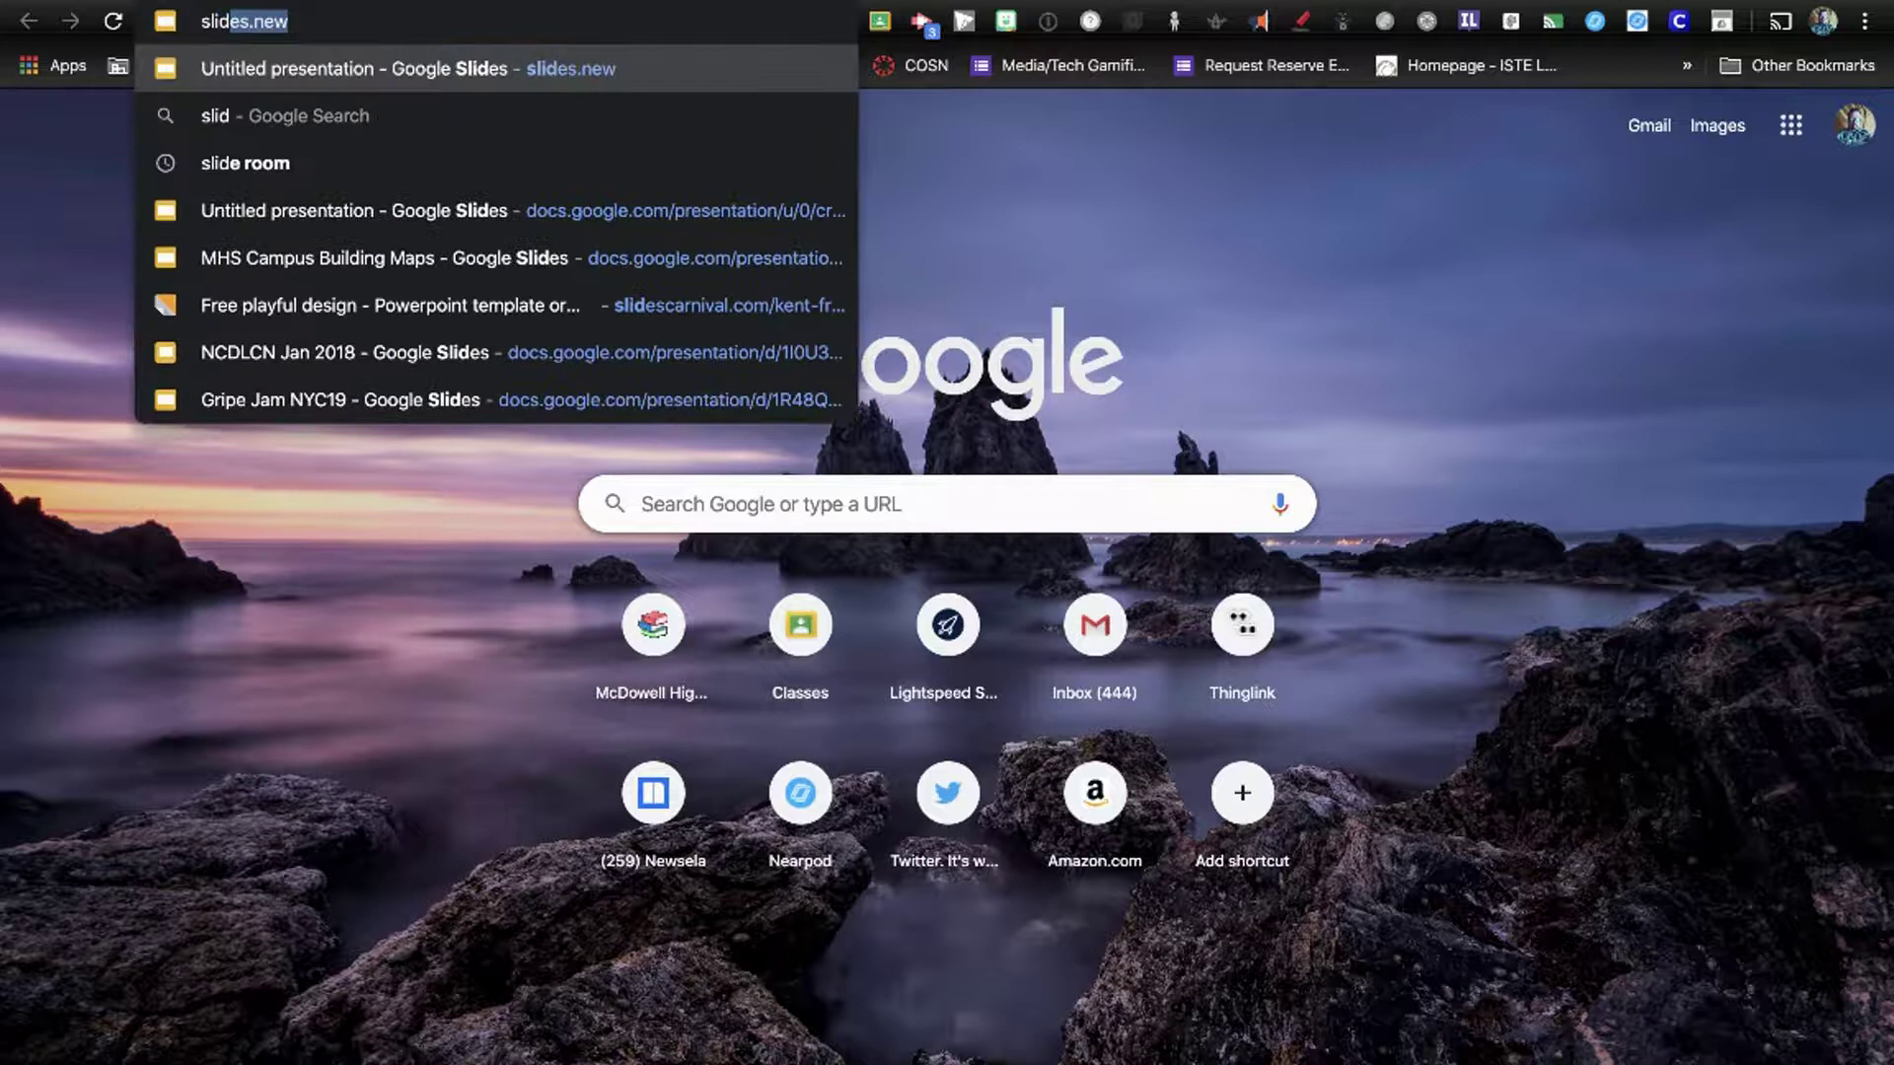
key(Return)
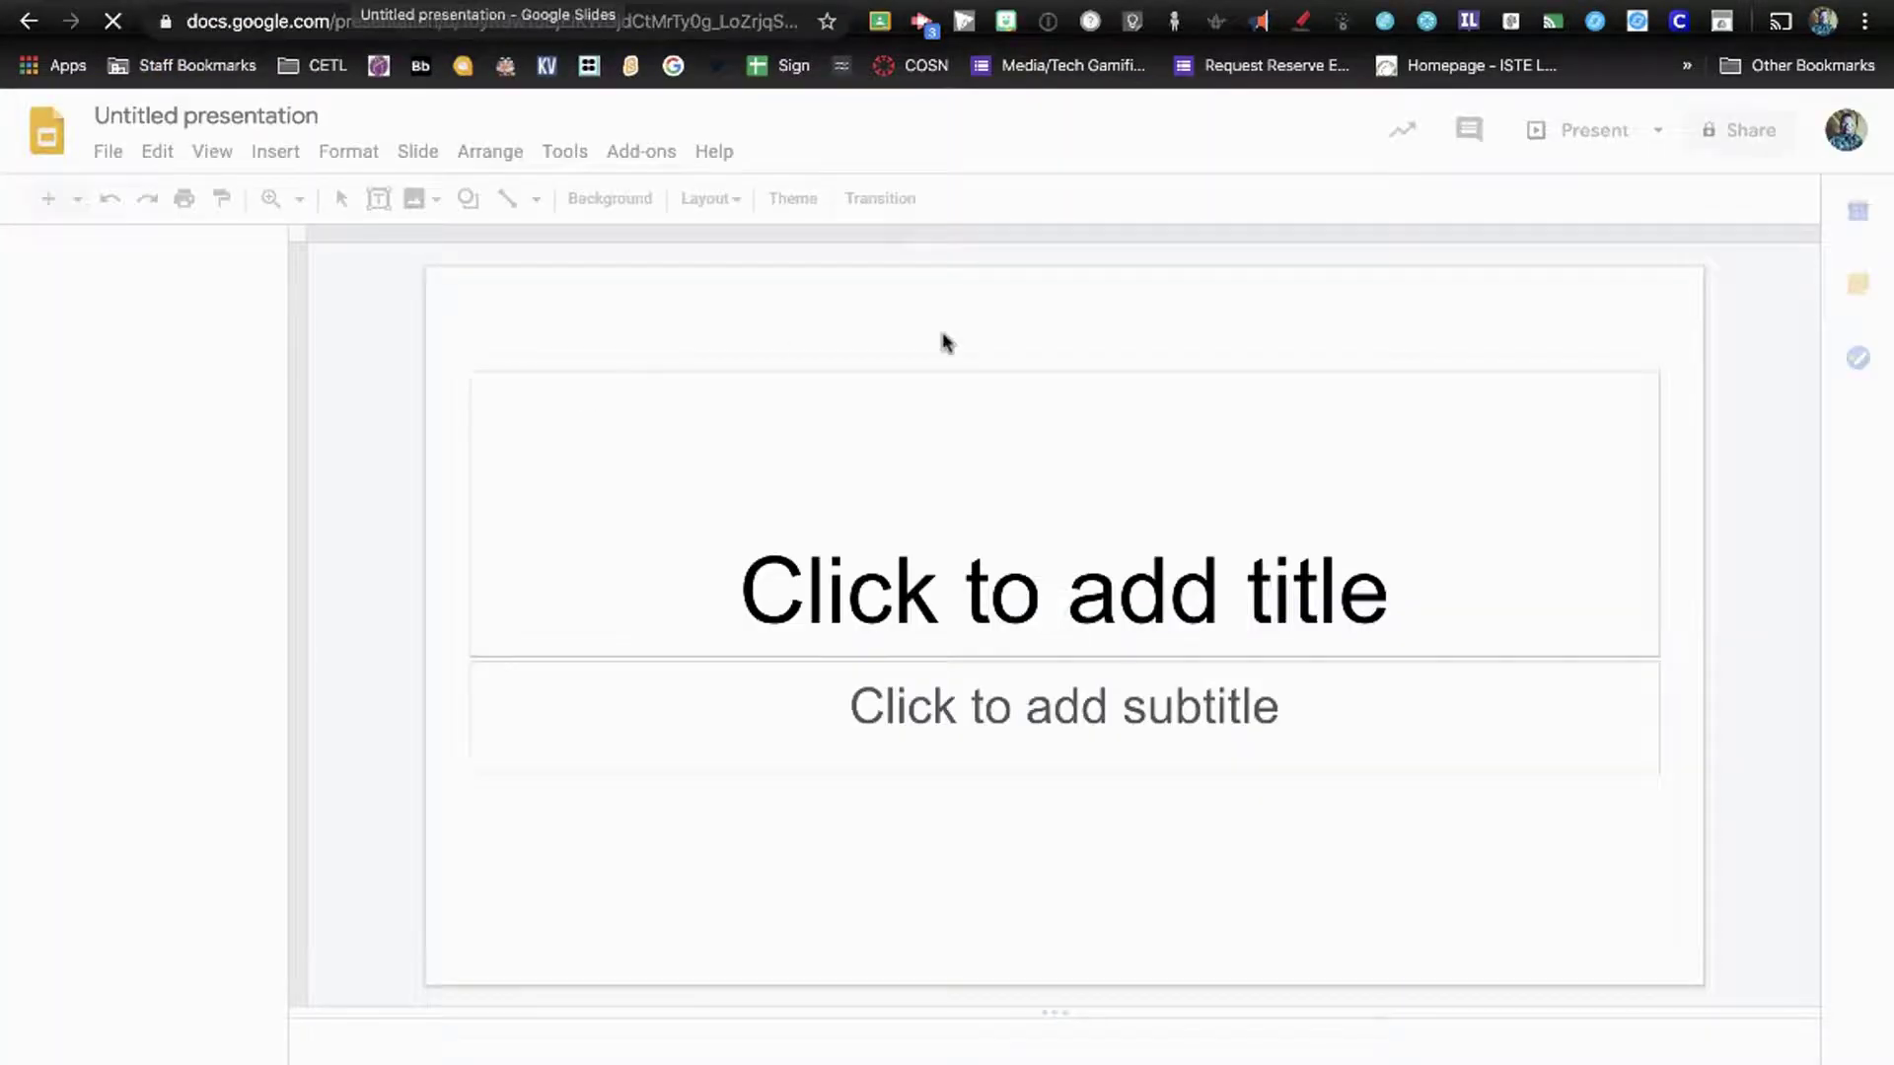
Set the page size to a custom 8.5 × 11 inch portrait page in Page setup.
click(108, 151)
click(202, 942)
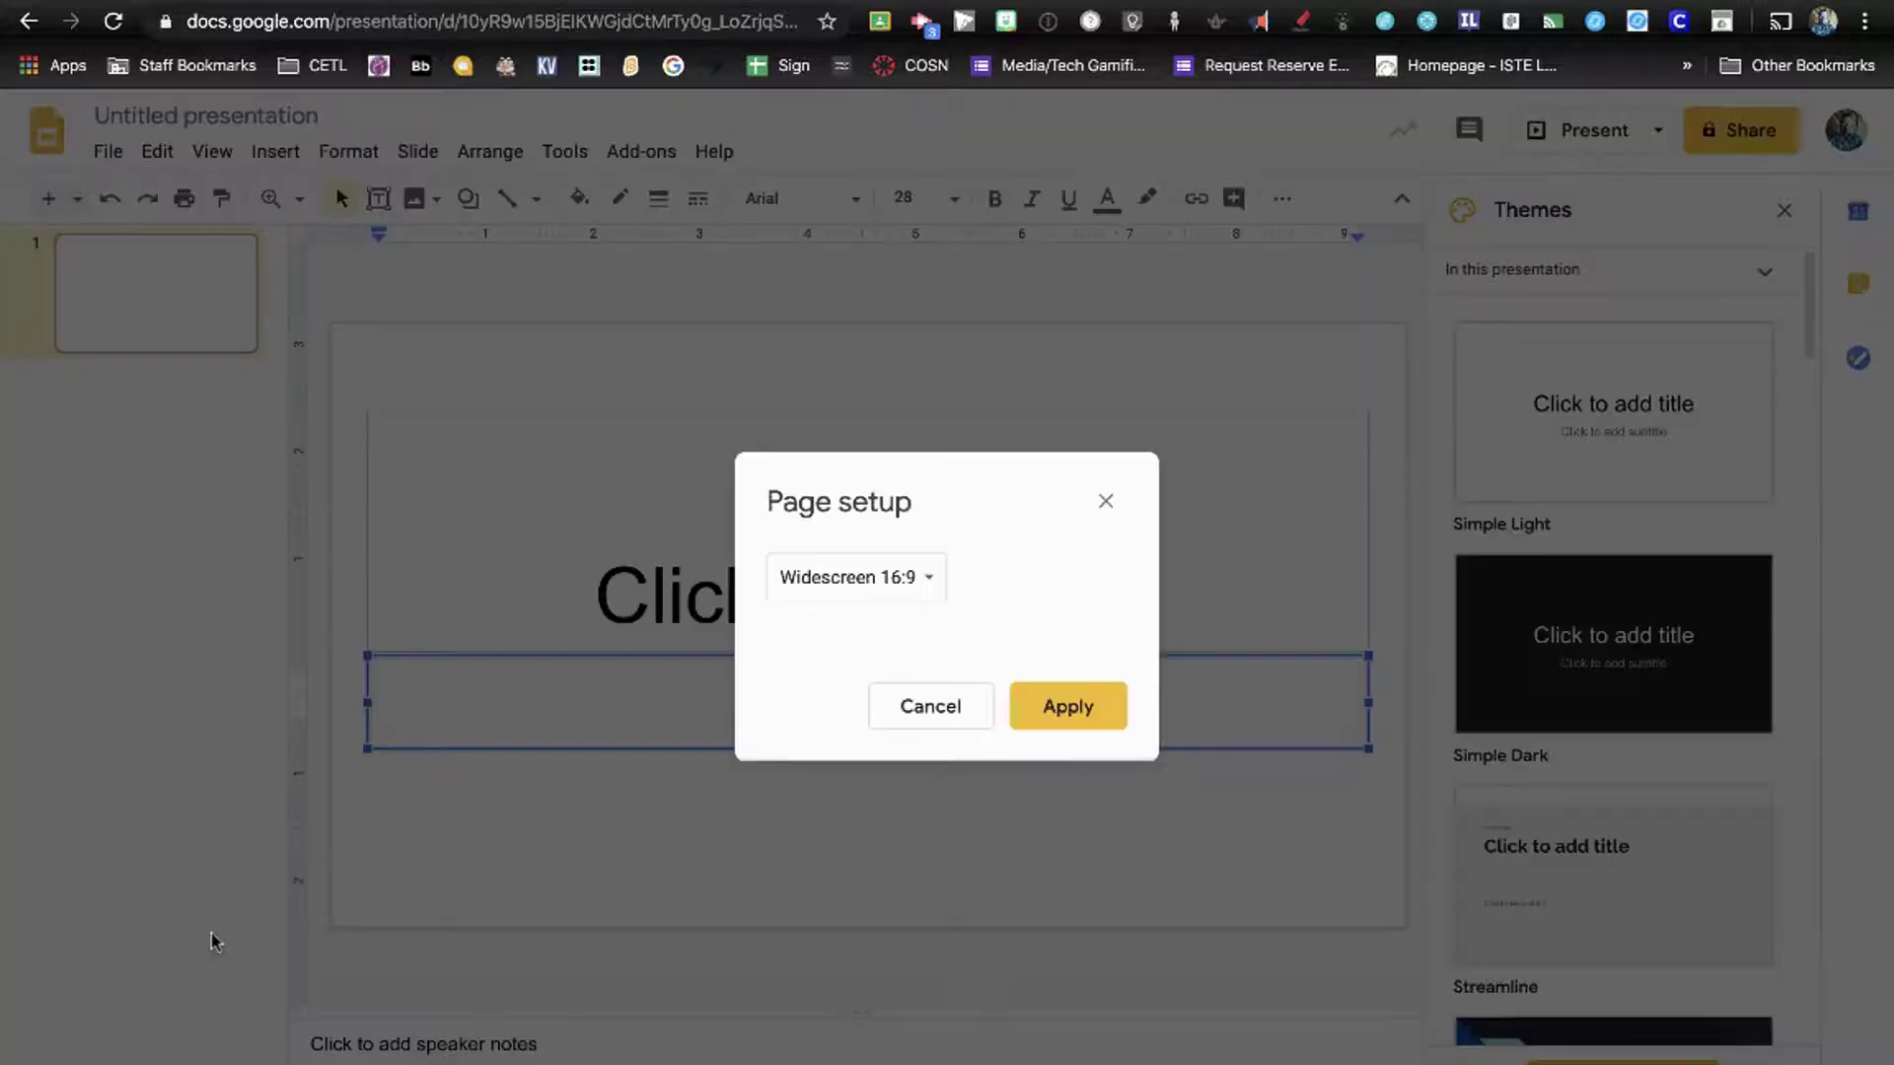
click(873, 580)
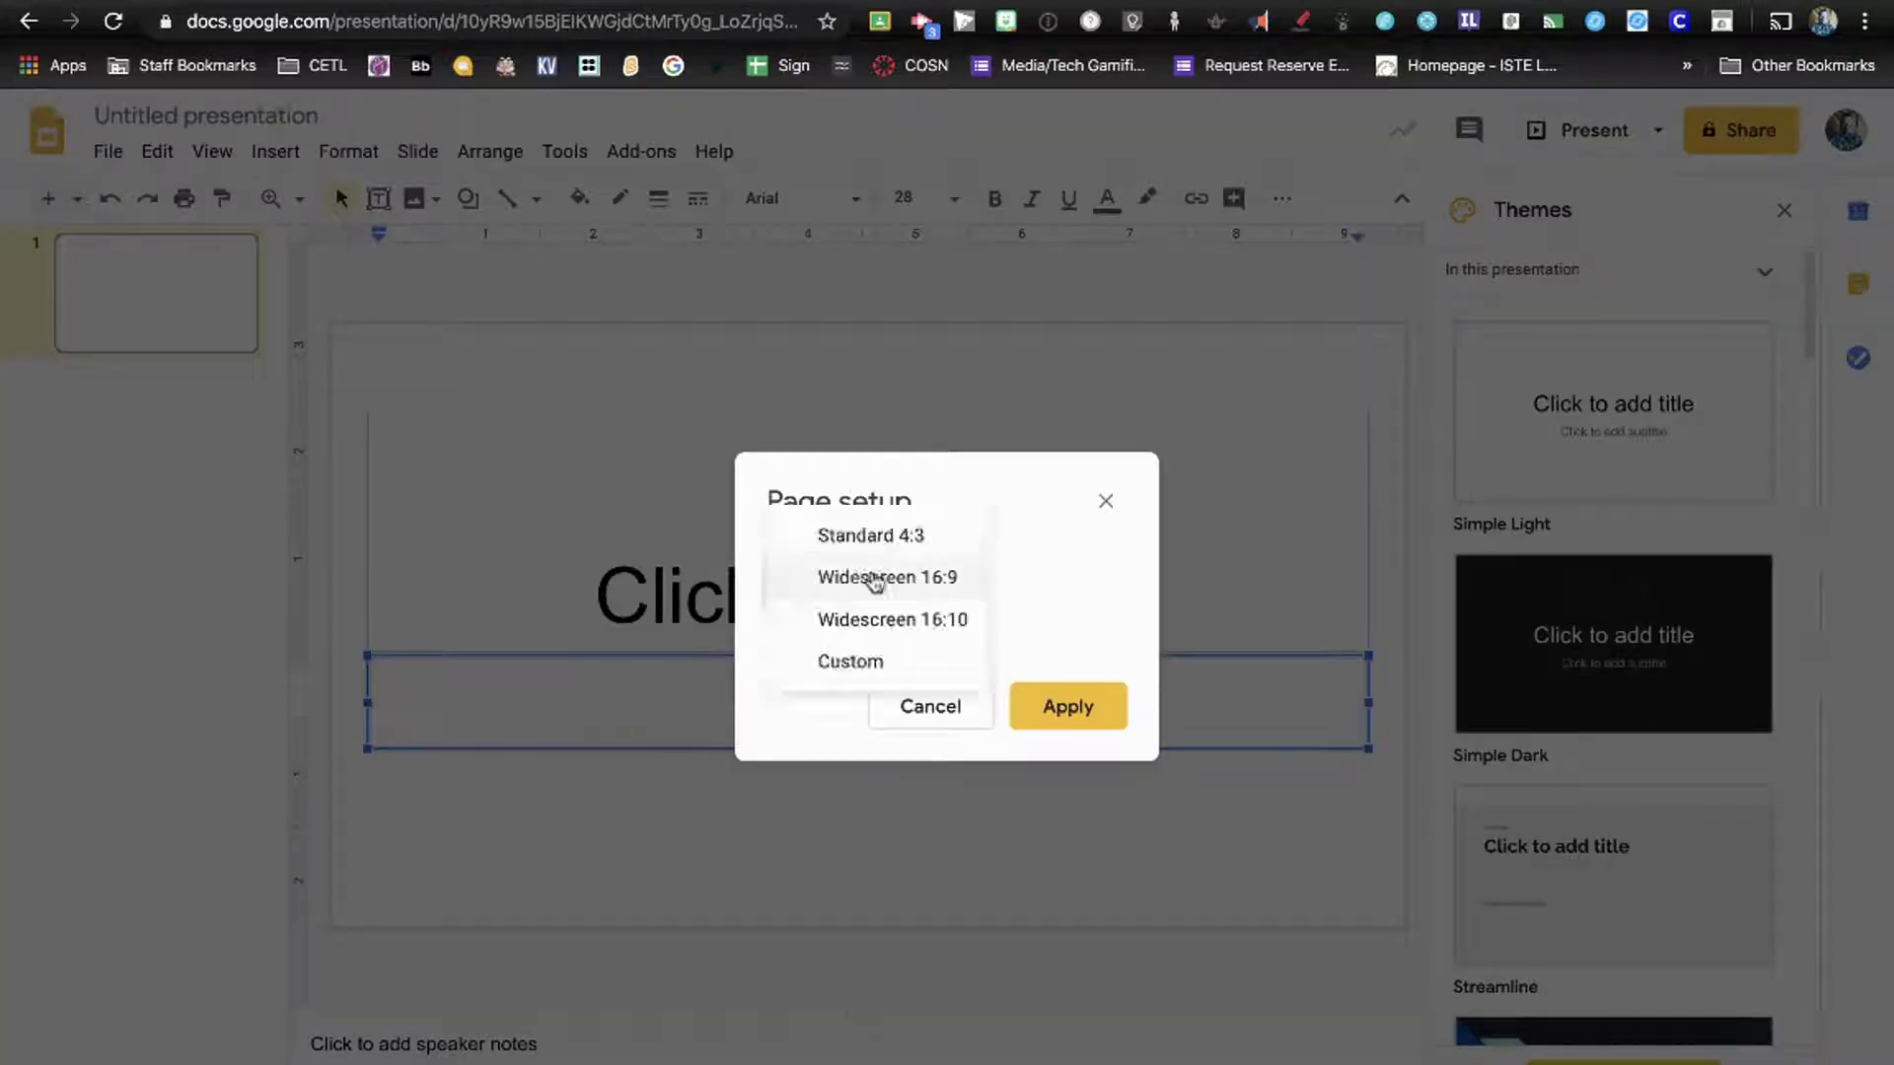
click(850, 669)
double_click(816, 655)
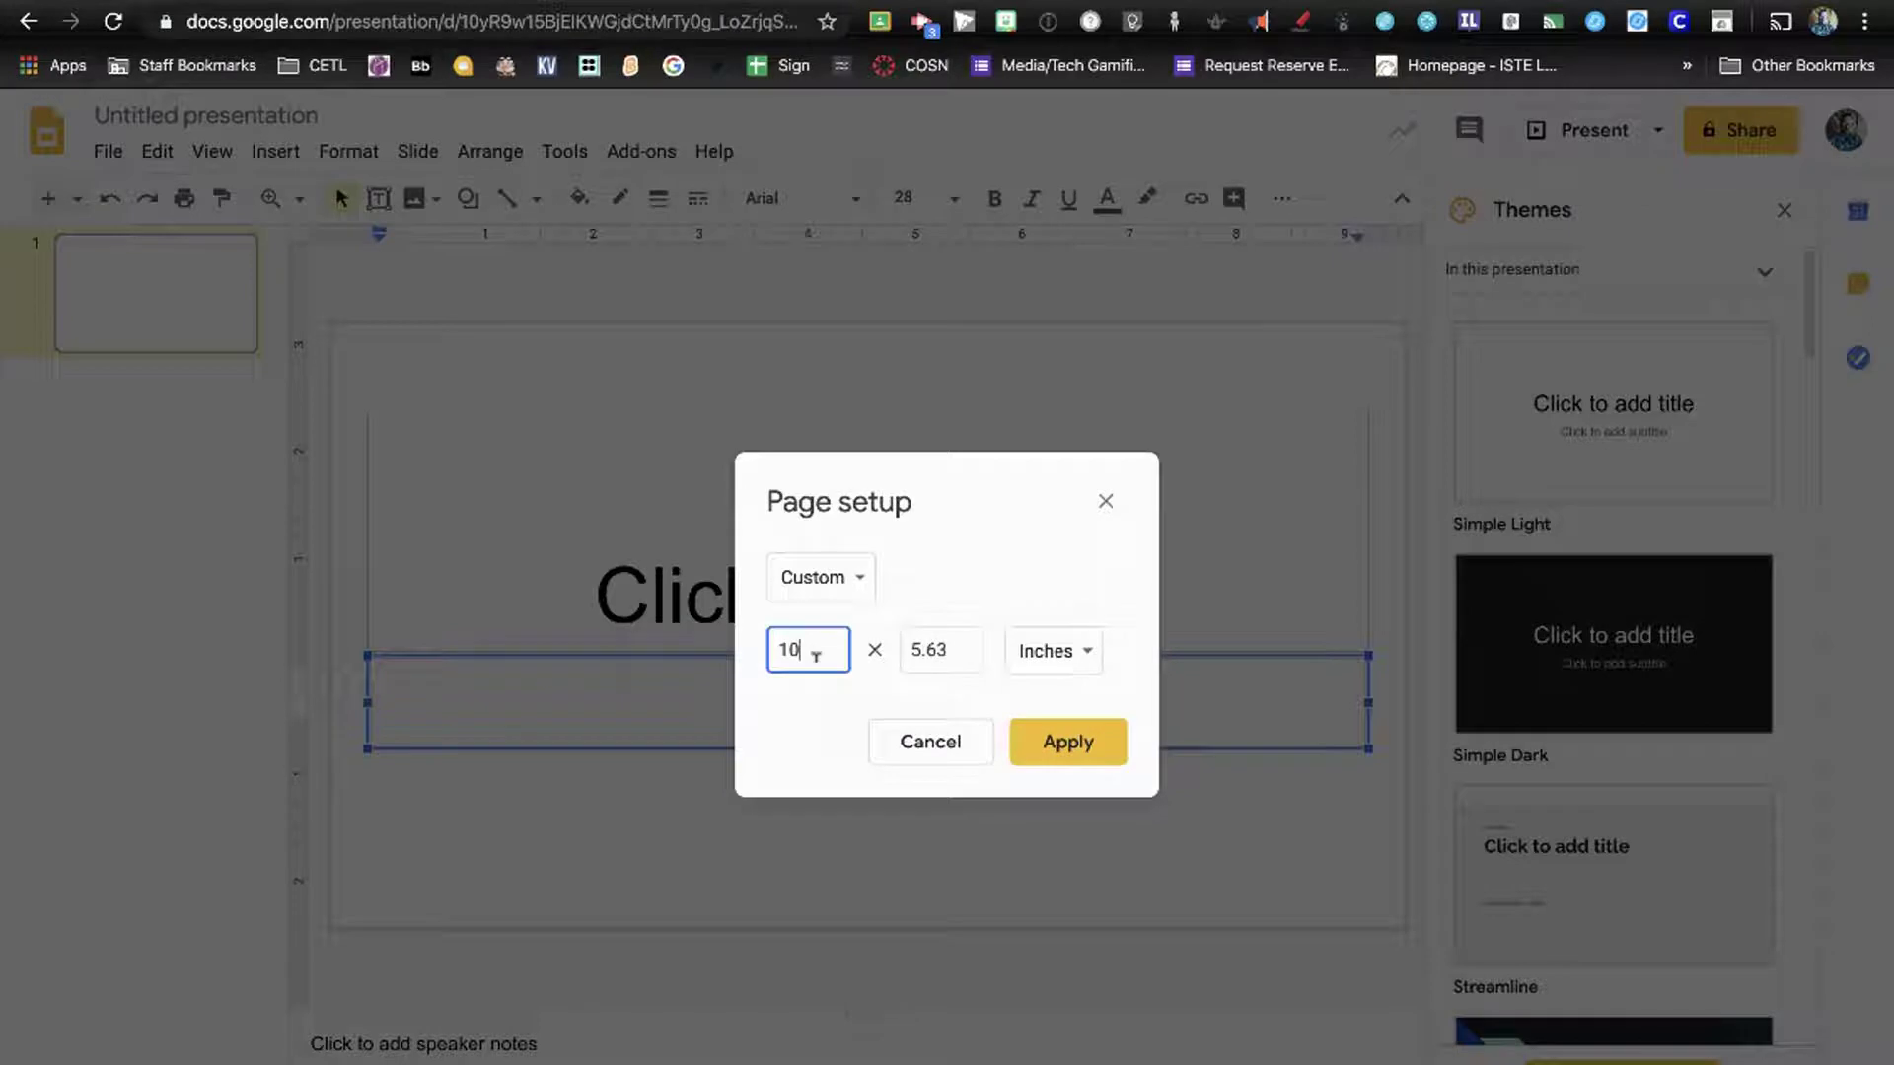
key(BackSpace)
text(8.5)
double_click(955, 641)
text(11)
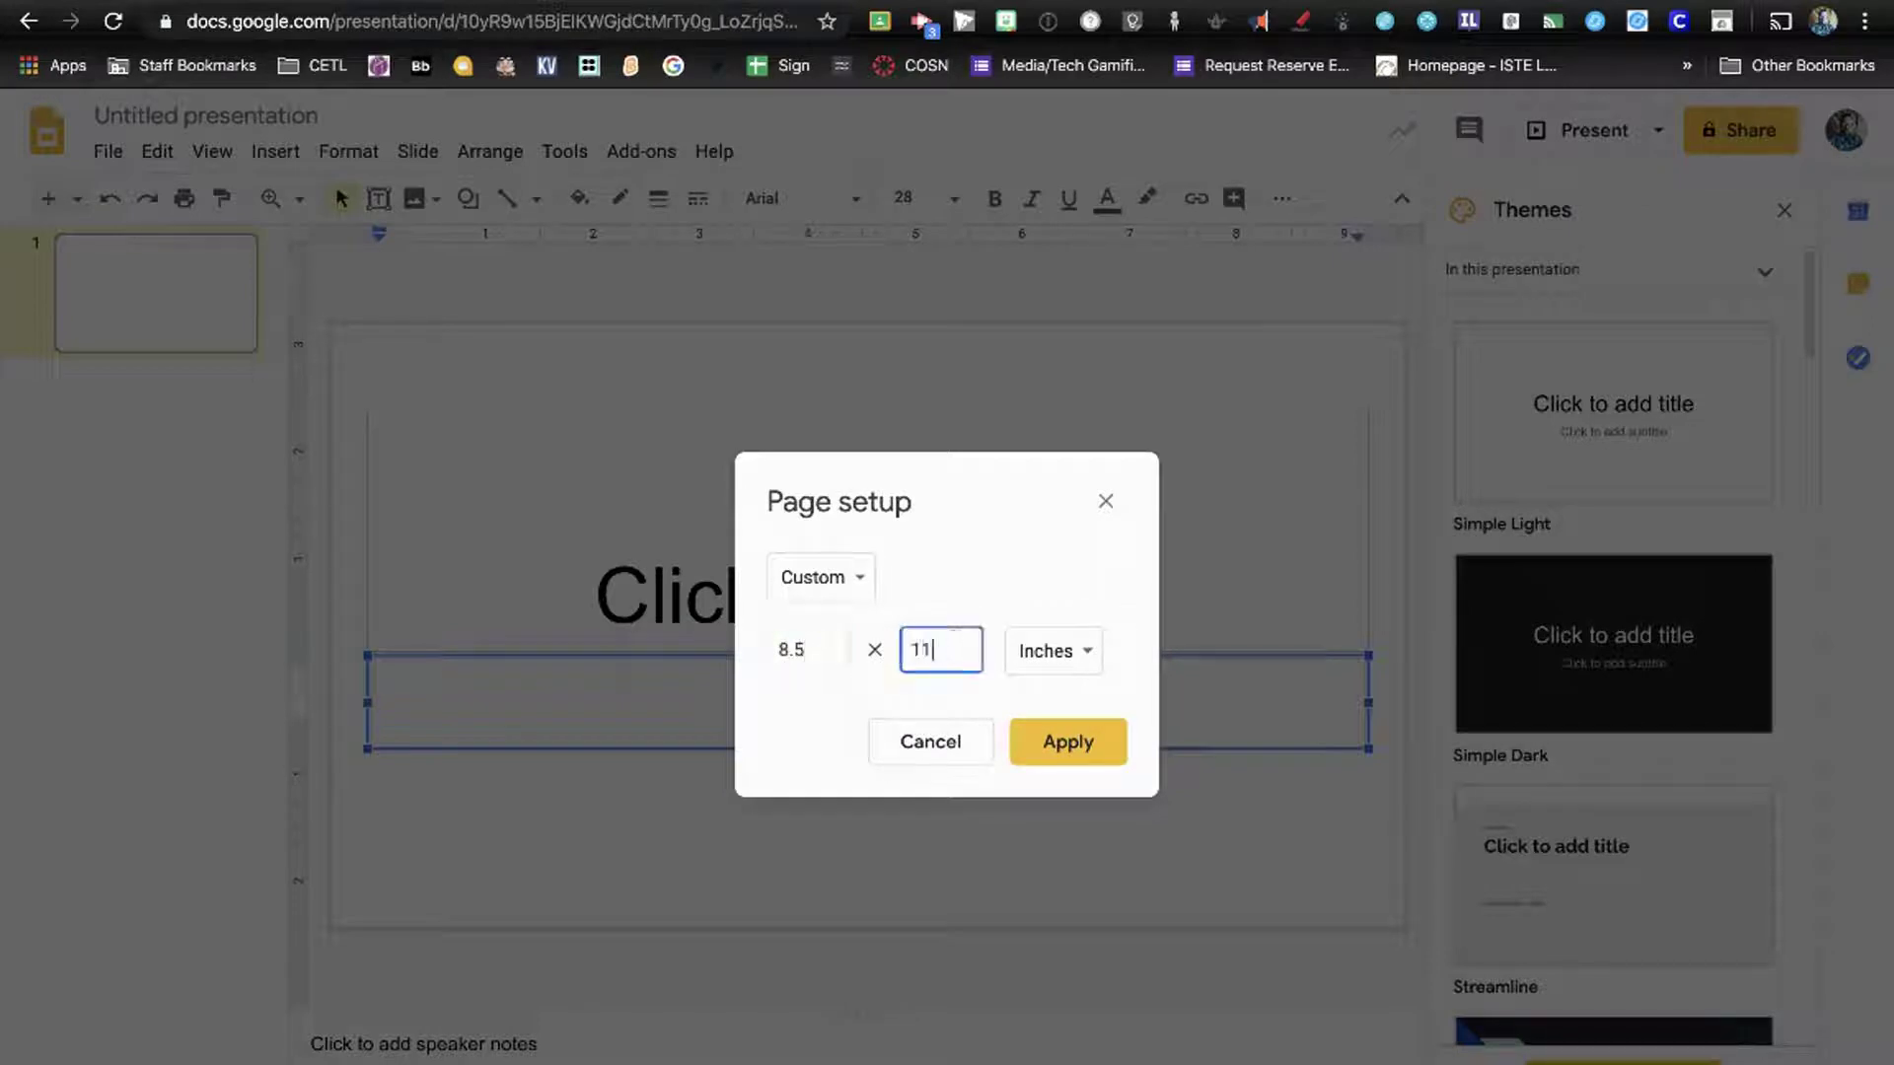
click(1038, 747)
Delete both title and subtitle placeholders, then draw an empty text box at the slide's top-left.
click(1006, 368)
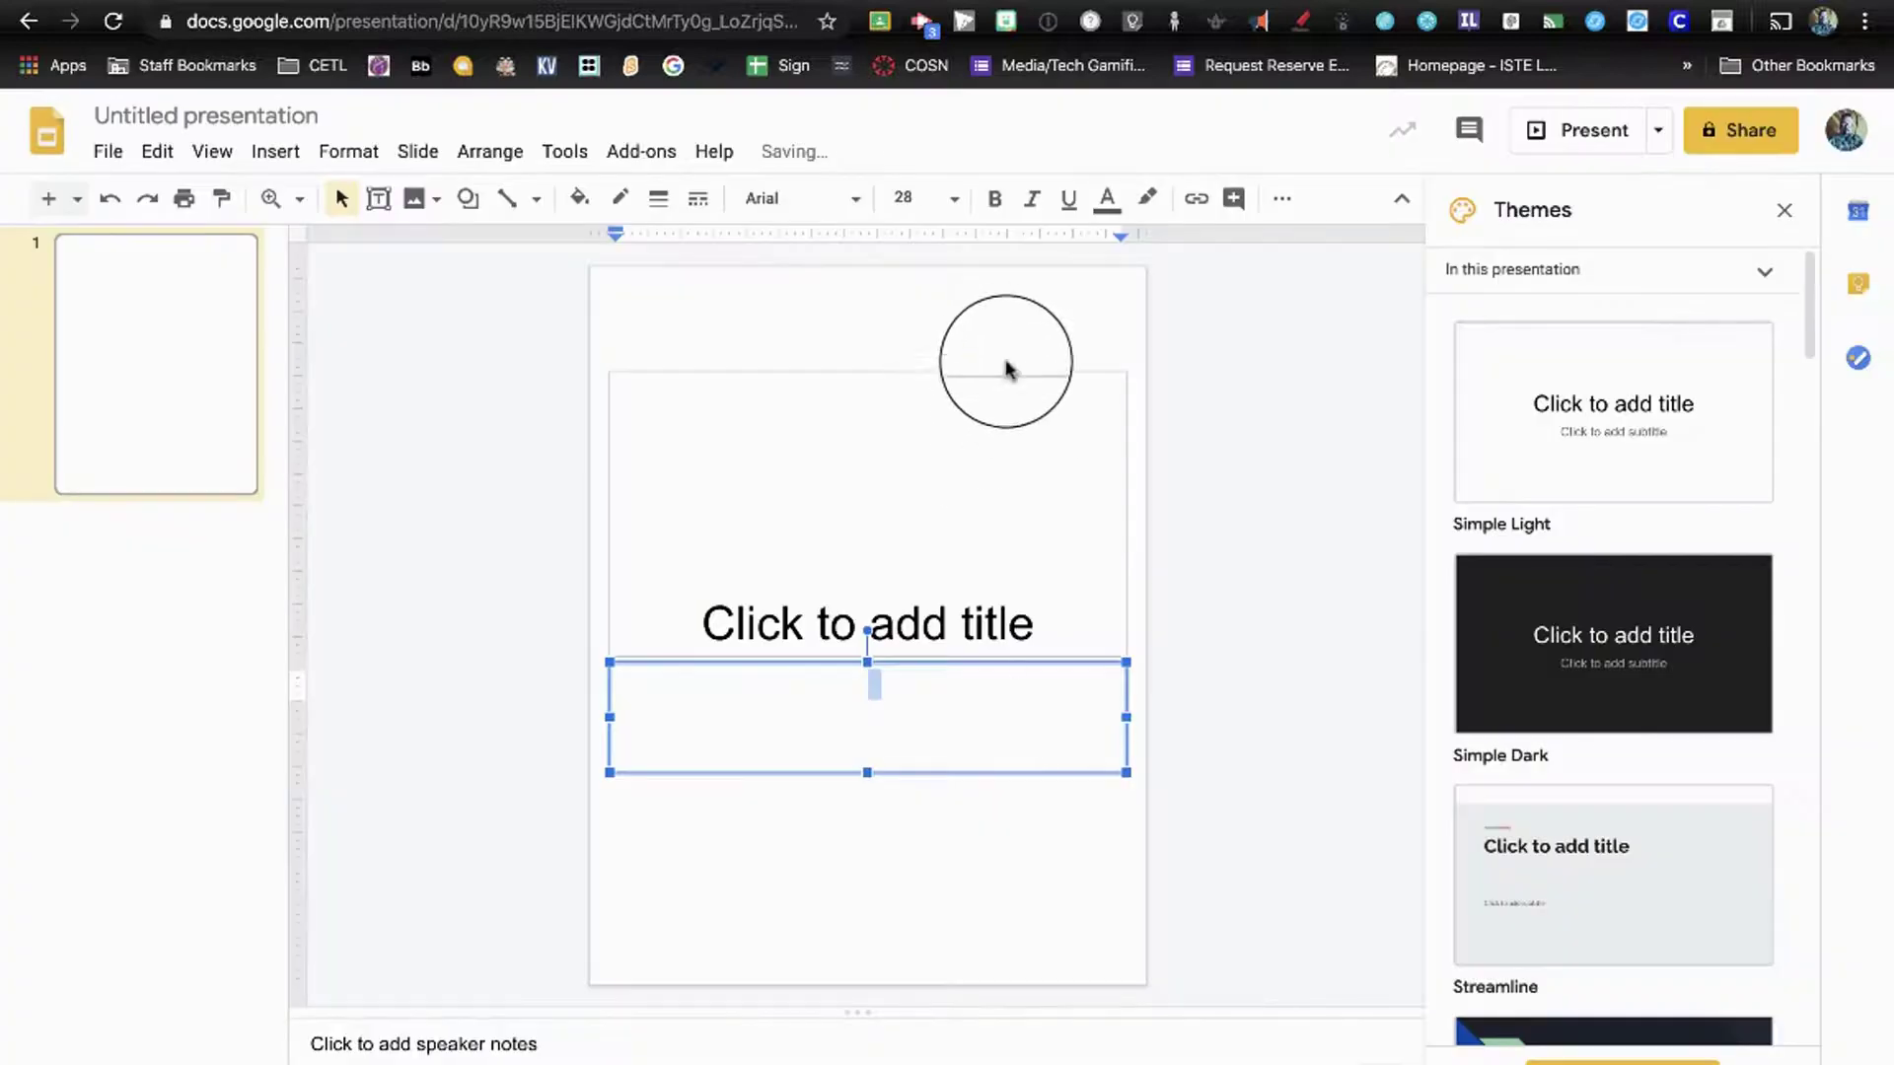
key(Delete)
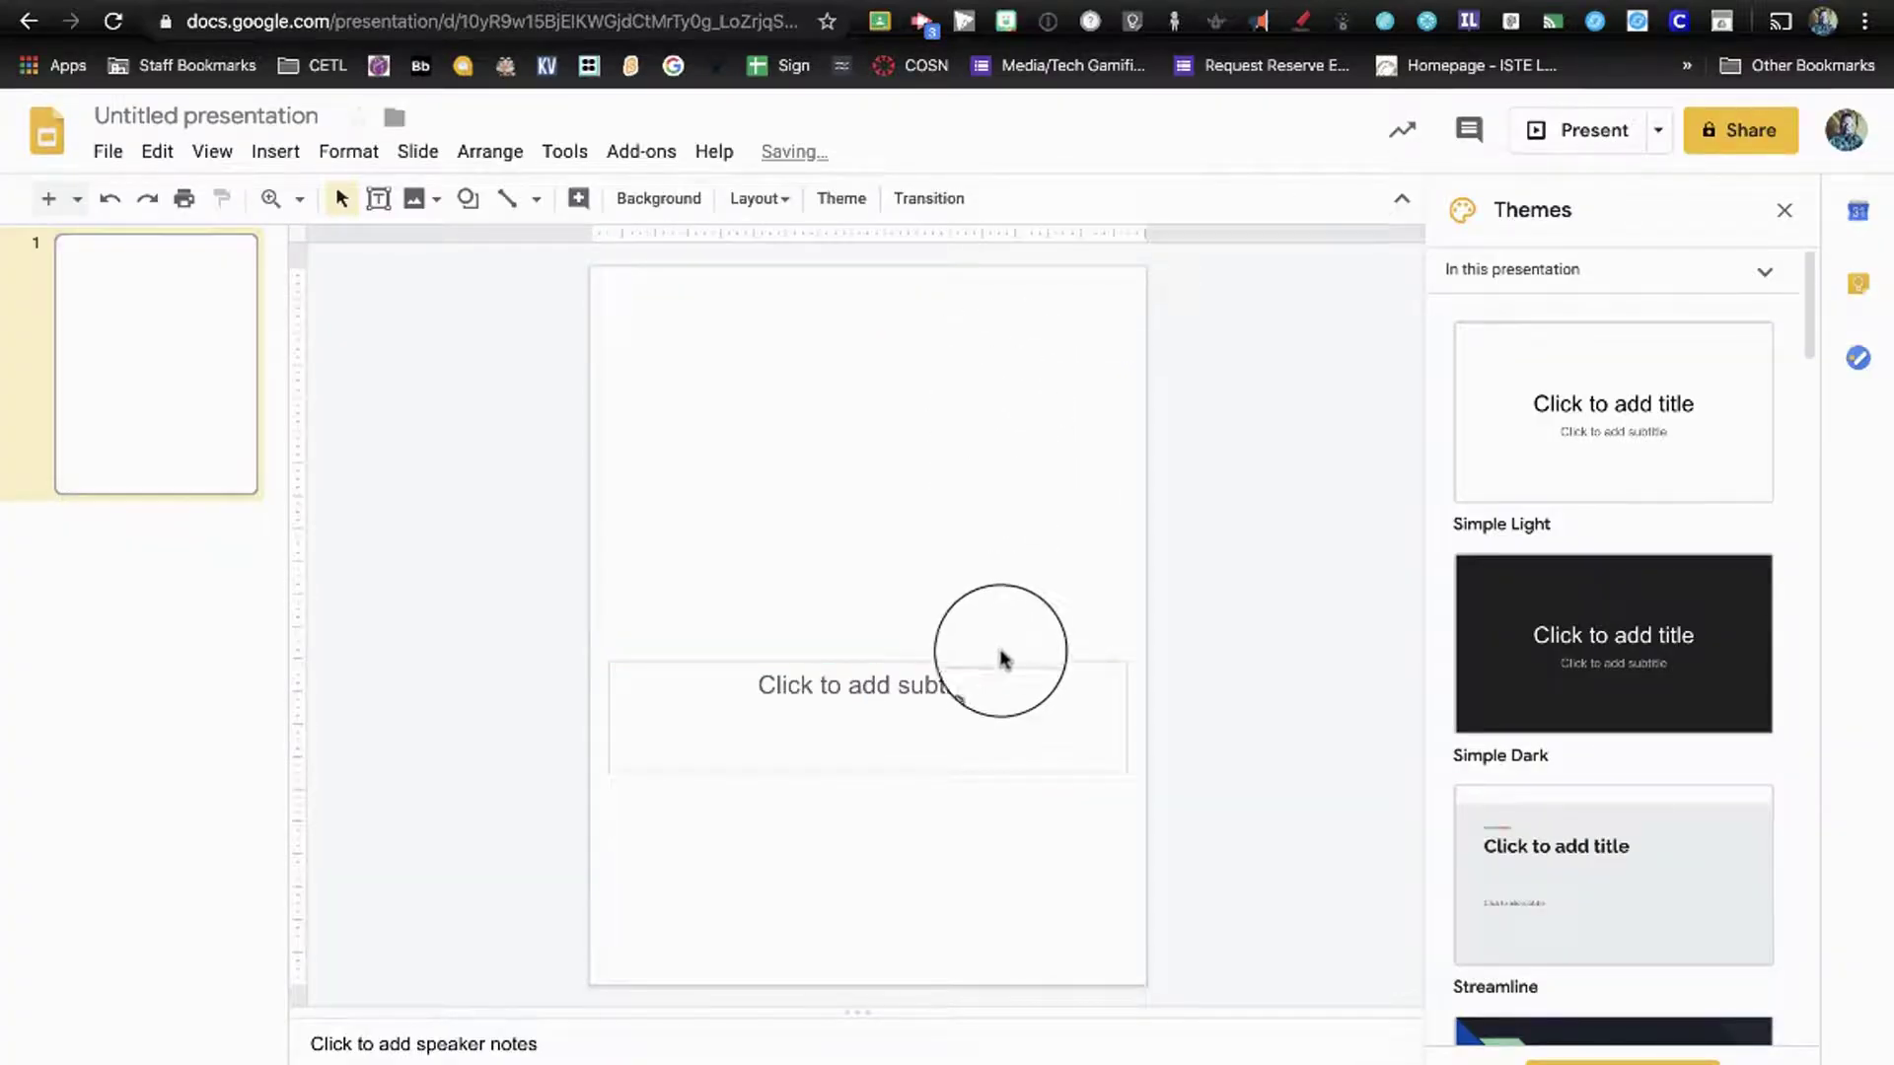
click(1000, 669)
key(Delete)
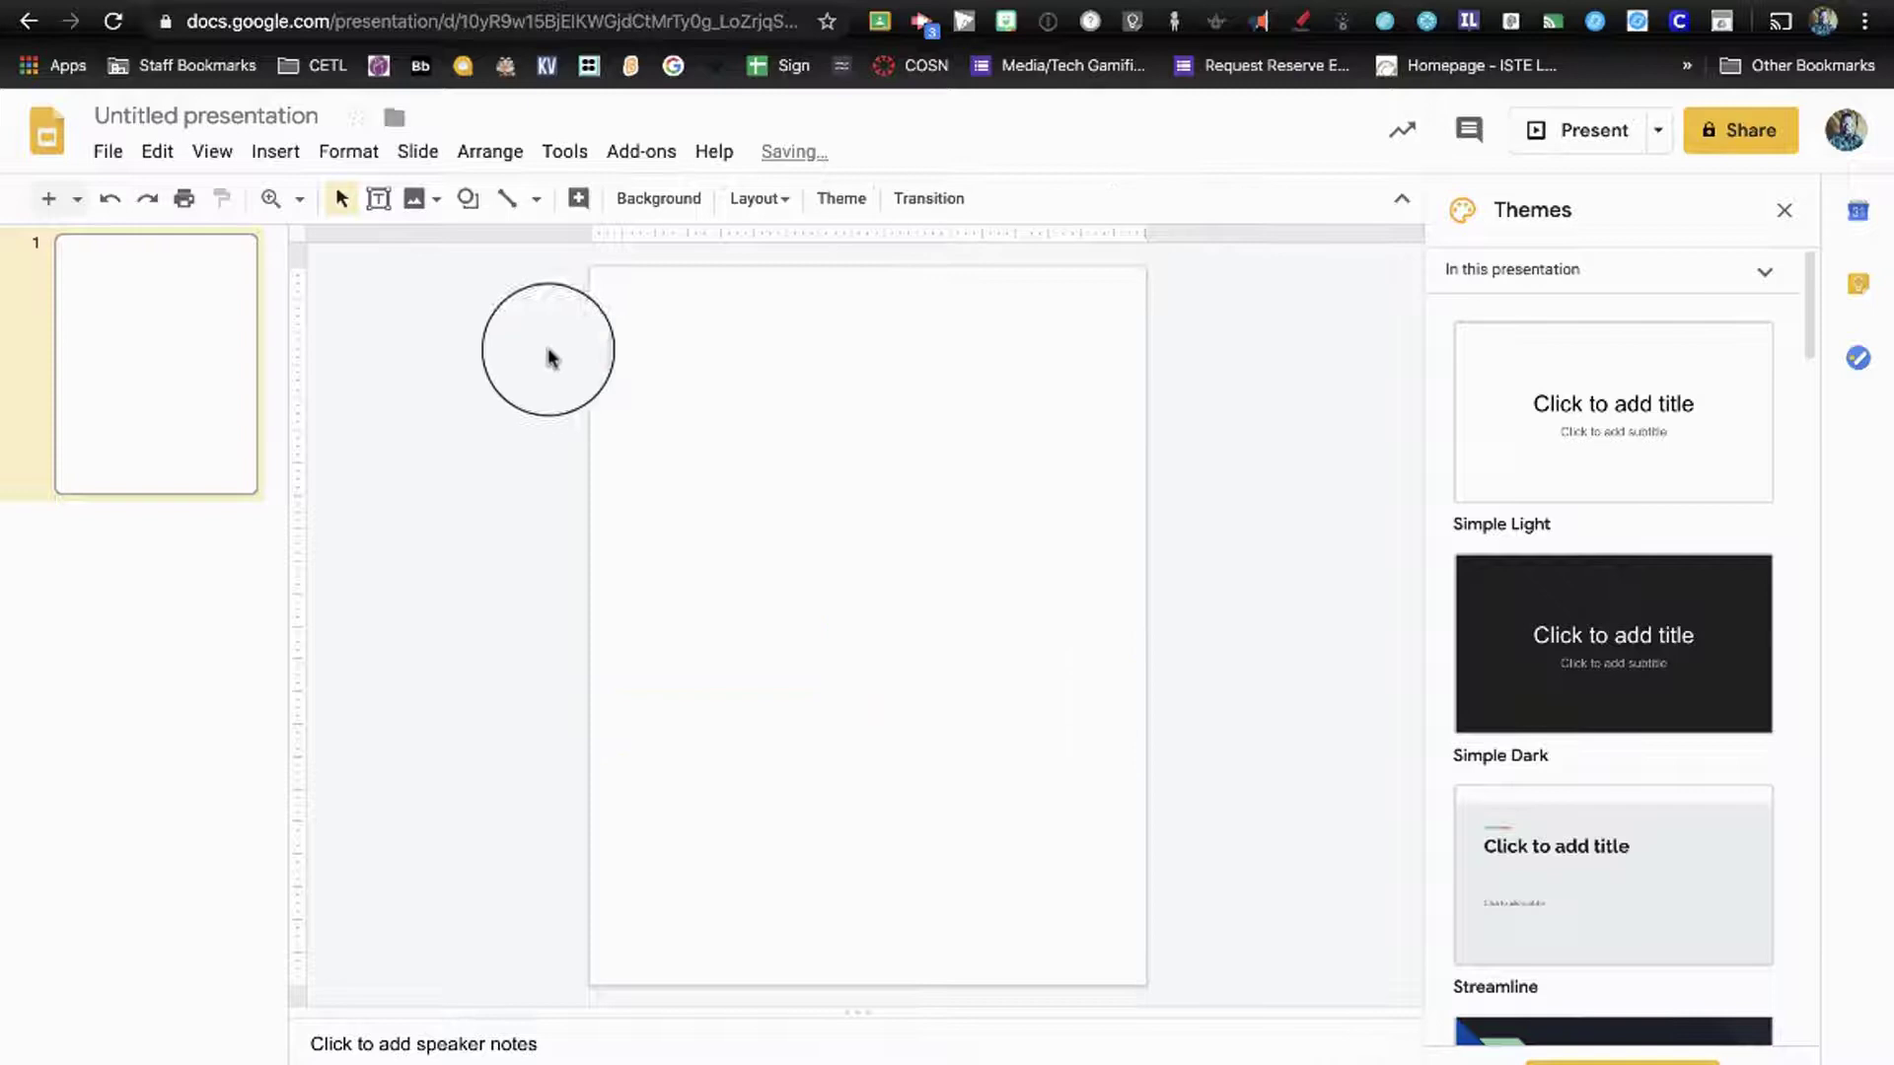
click(379, 200)
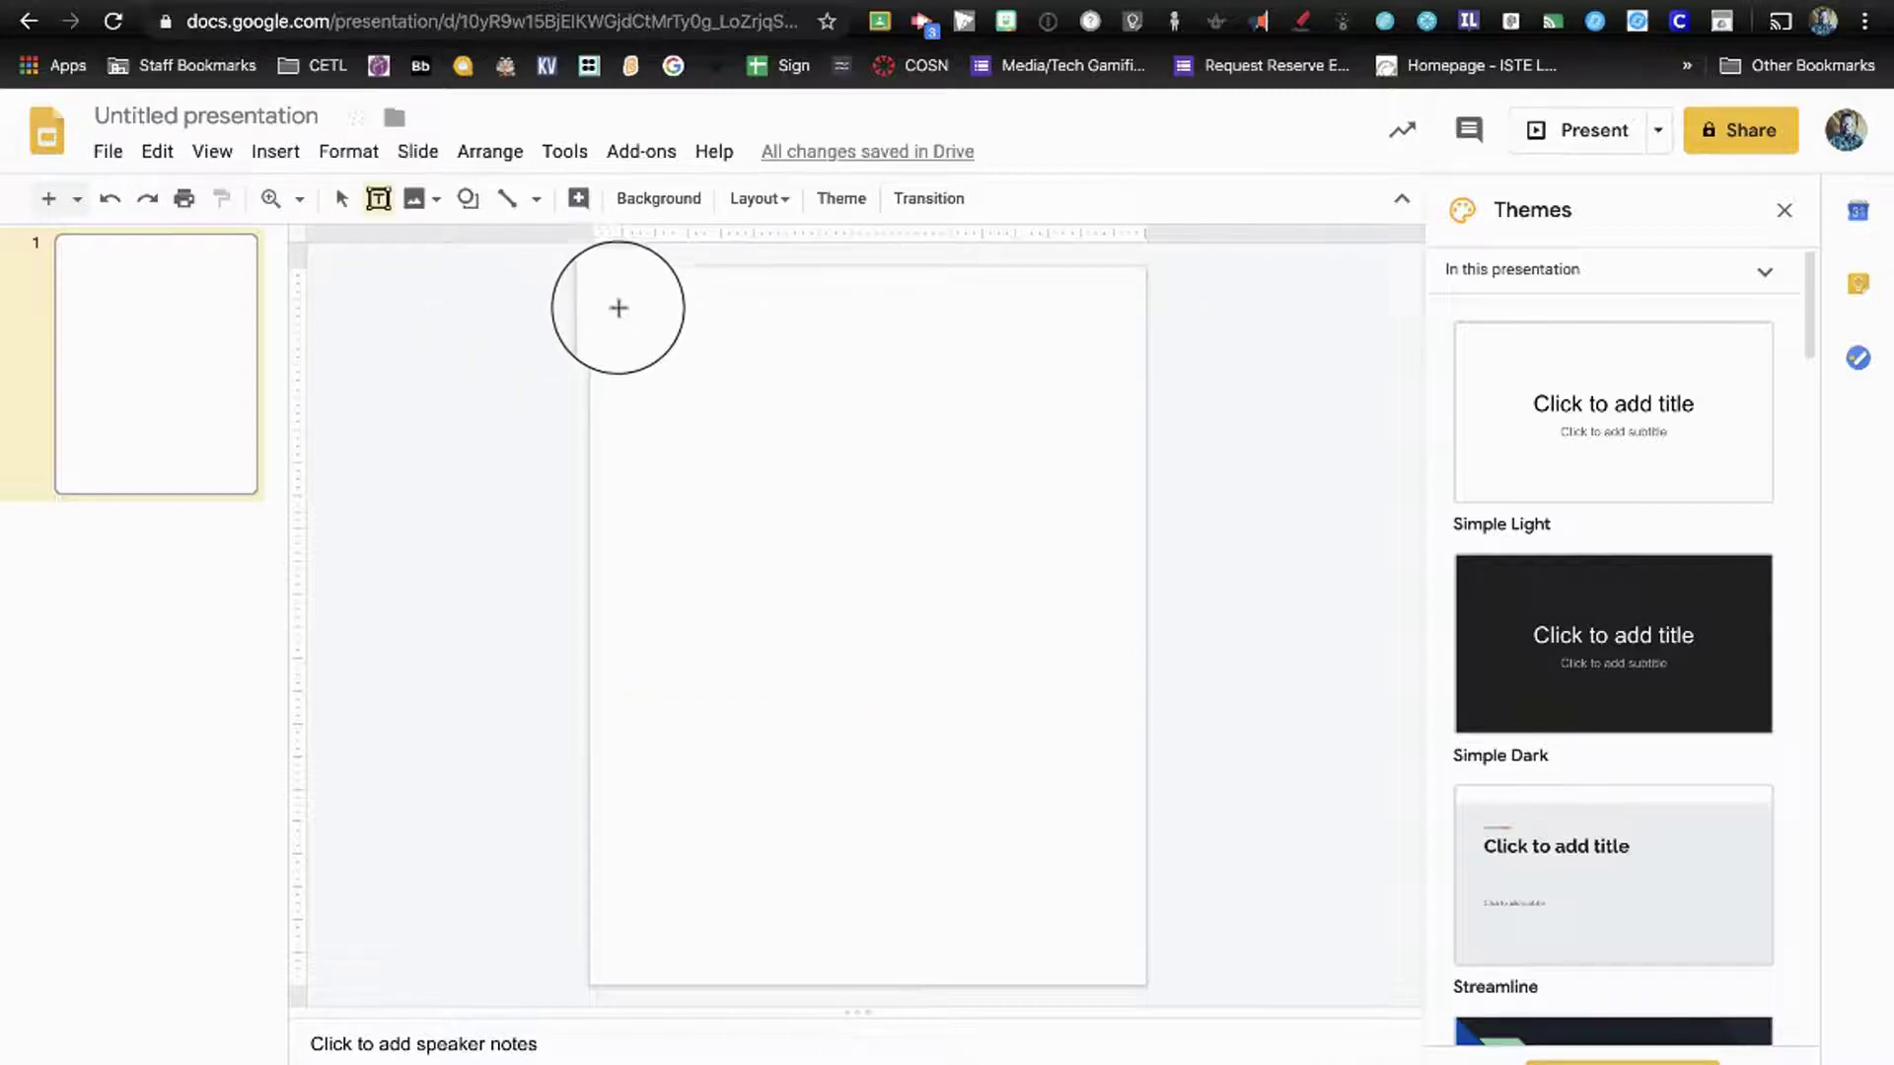
drag(618, 306, 979, 392)
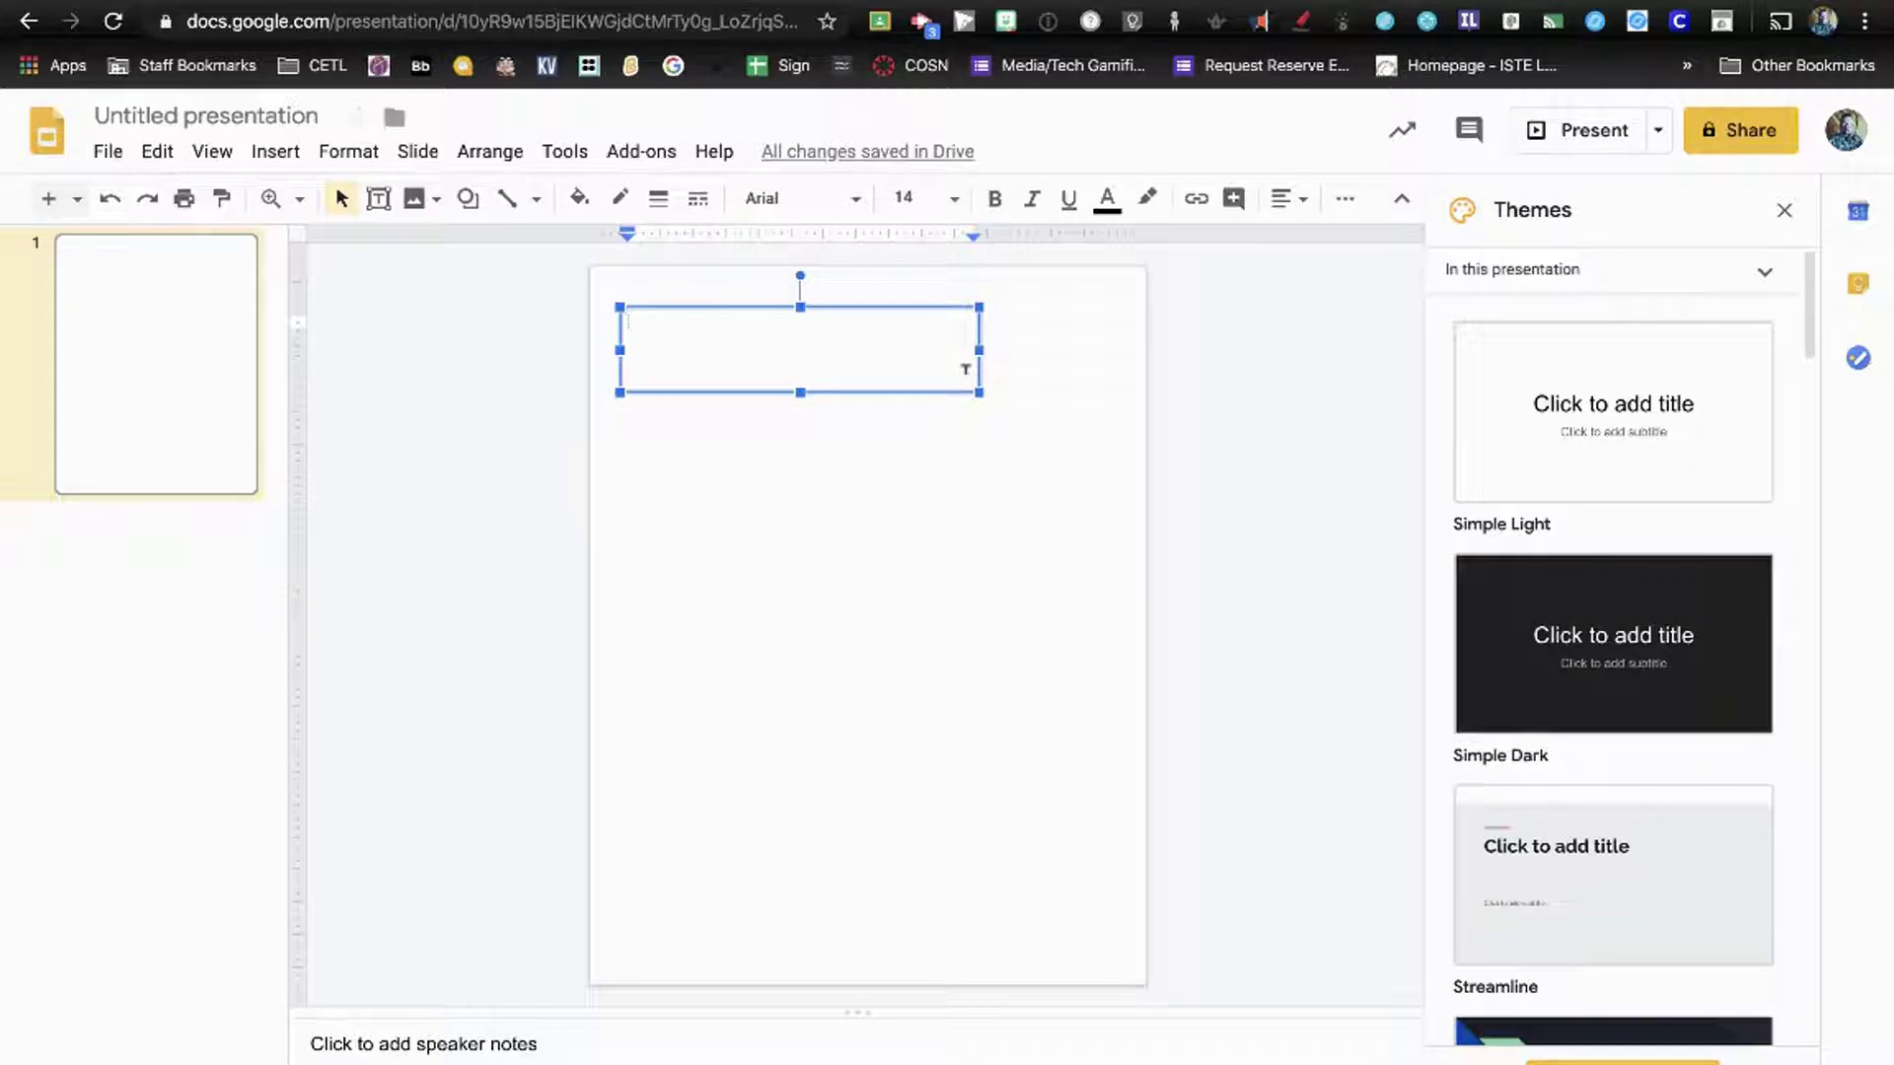
click(833, 217)
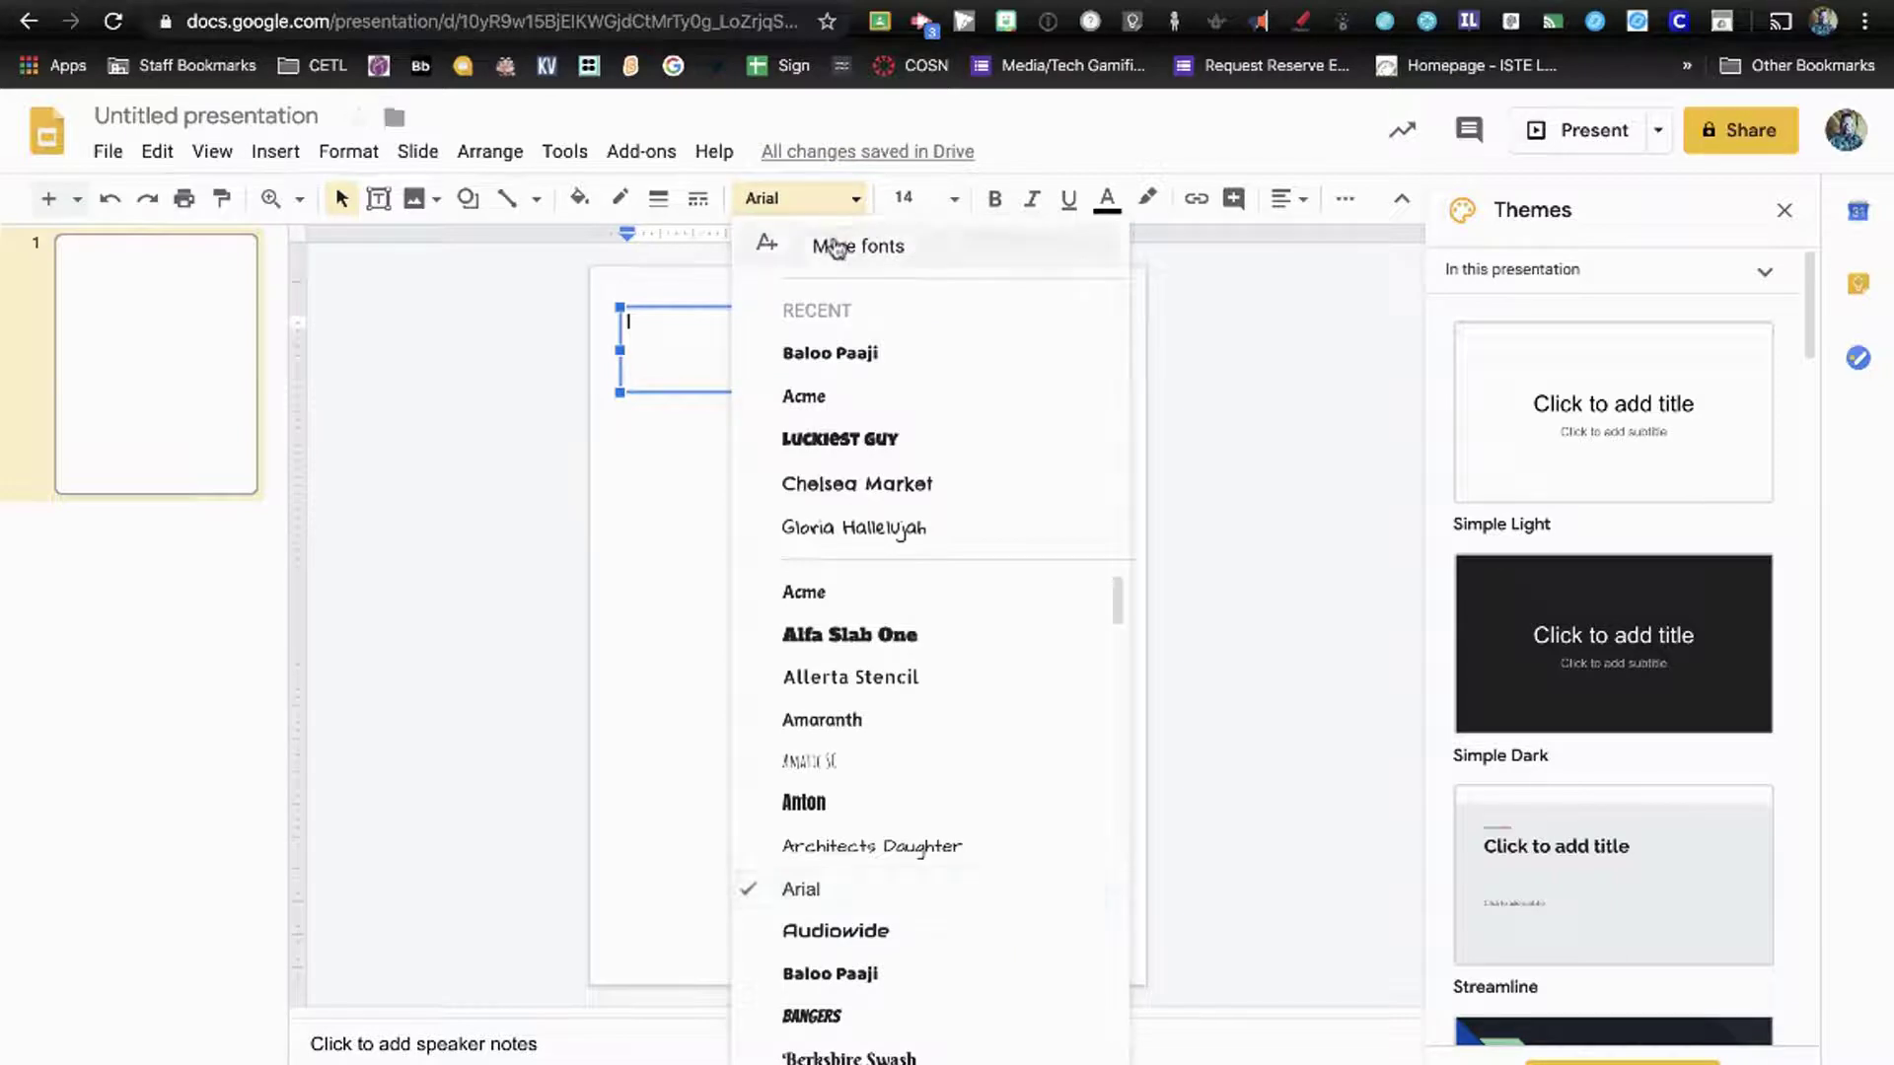
click(836, 249)
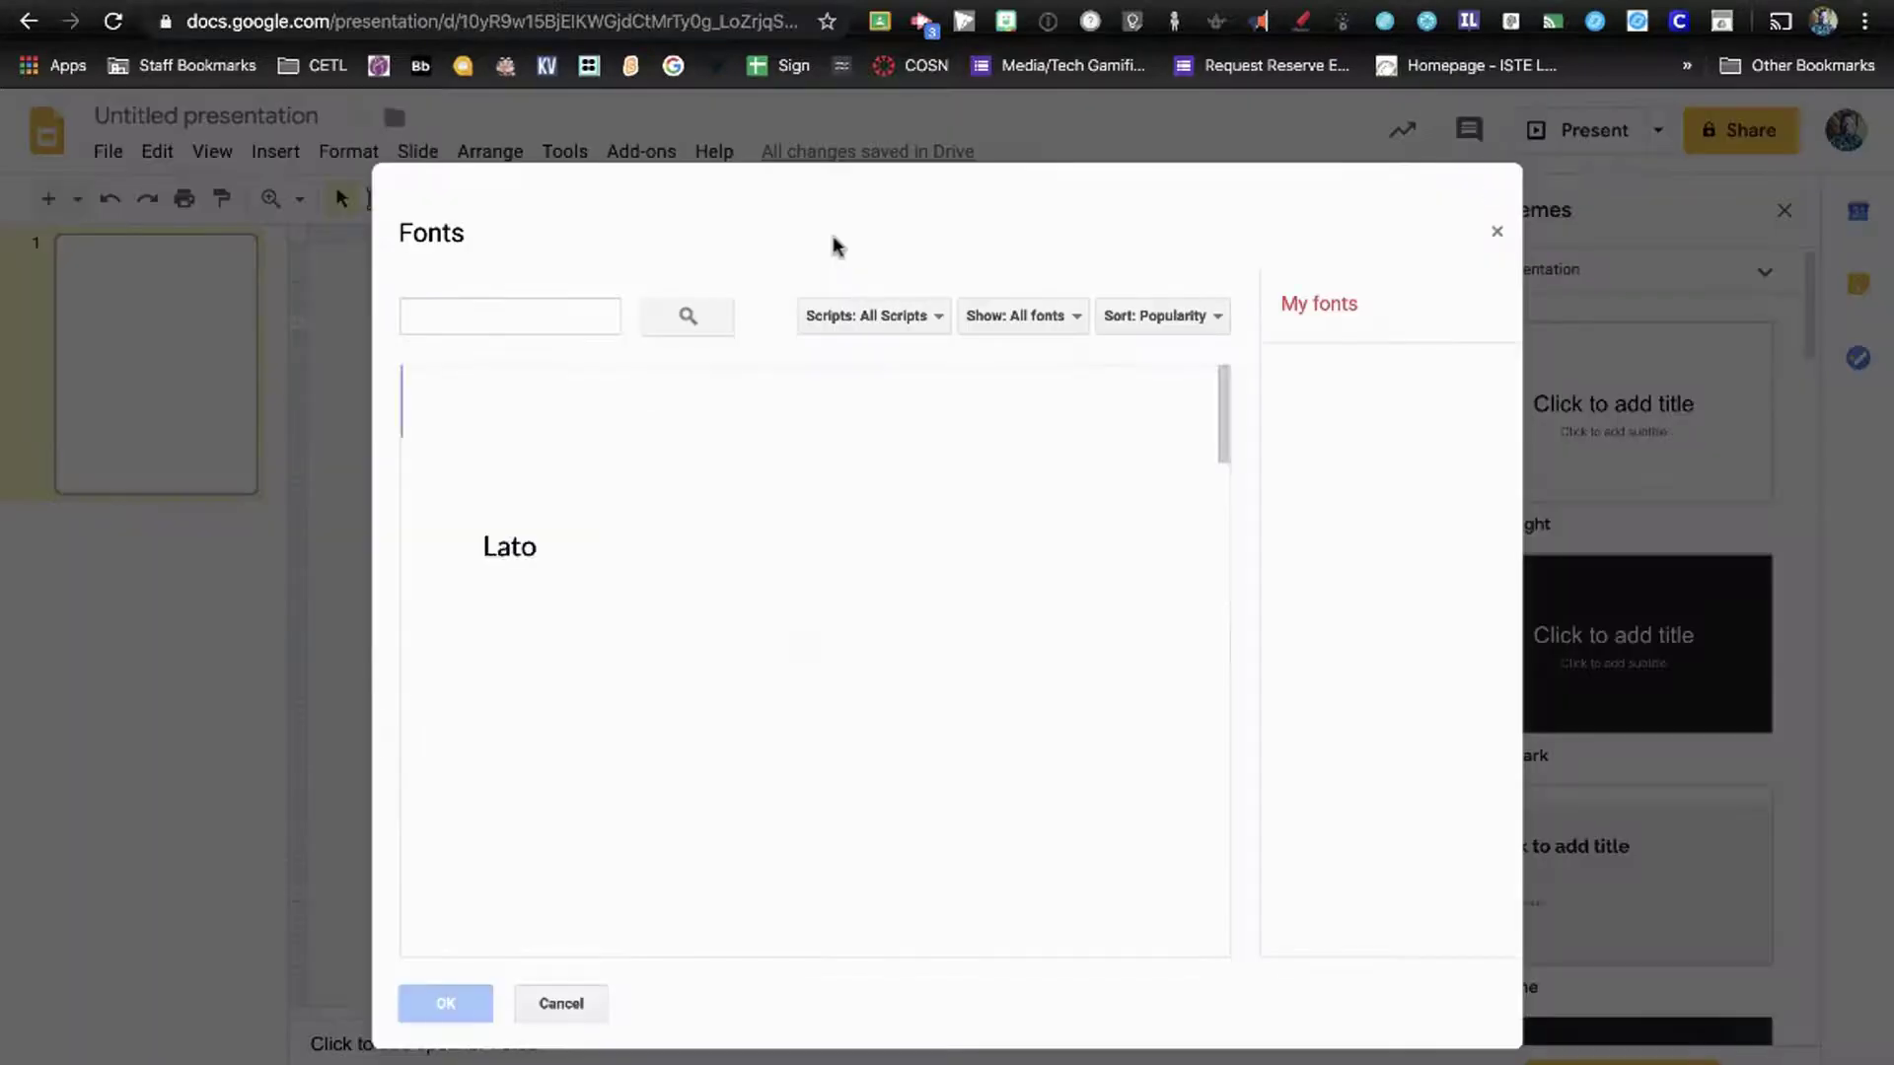
click(591, 314)
text(libre)
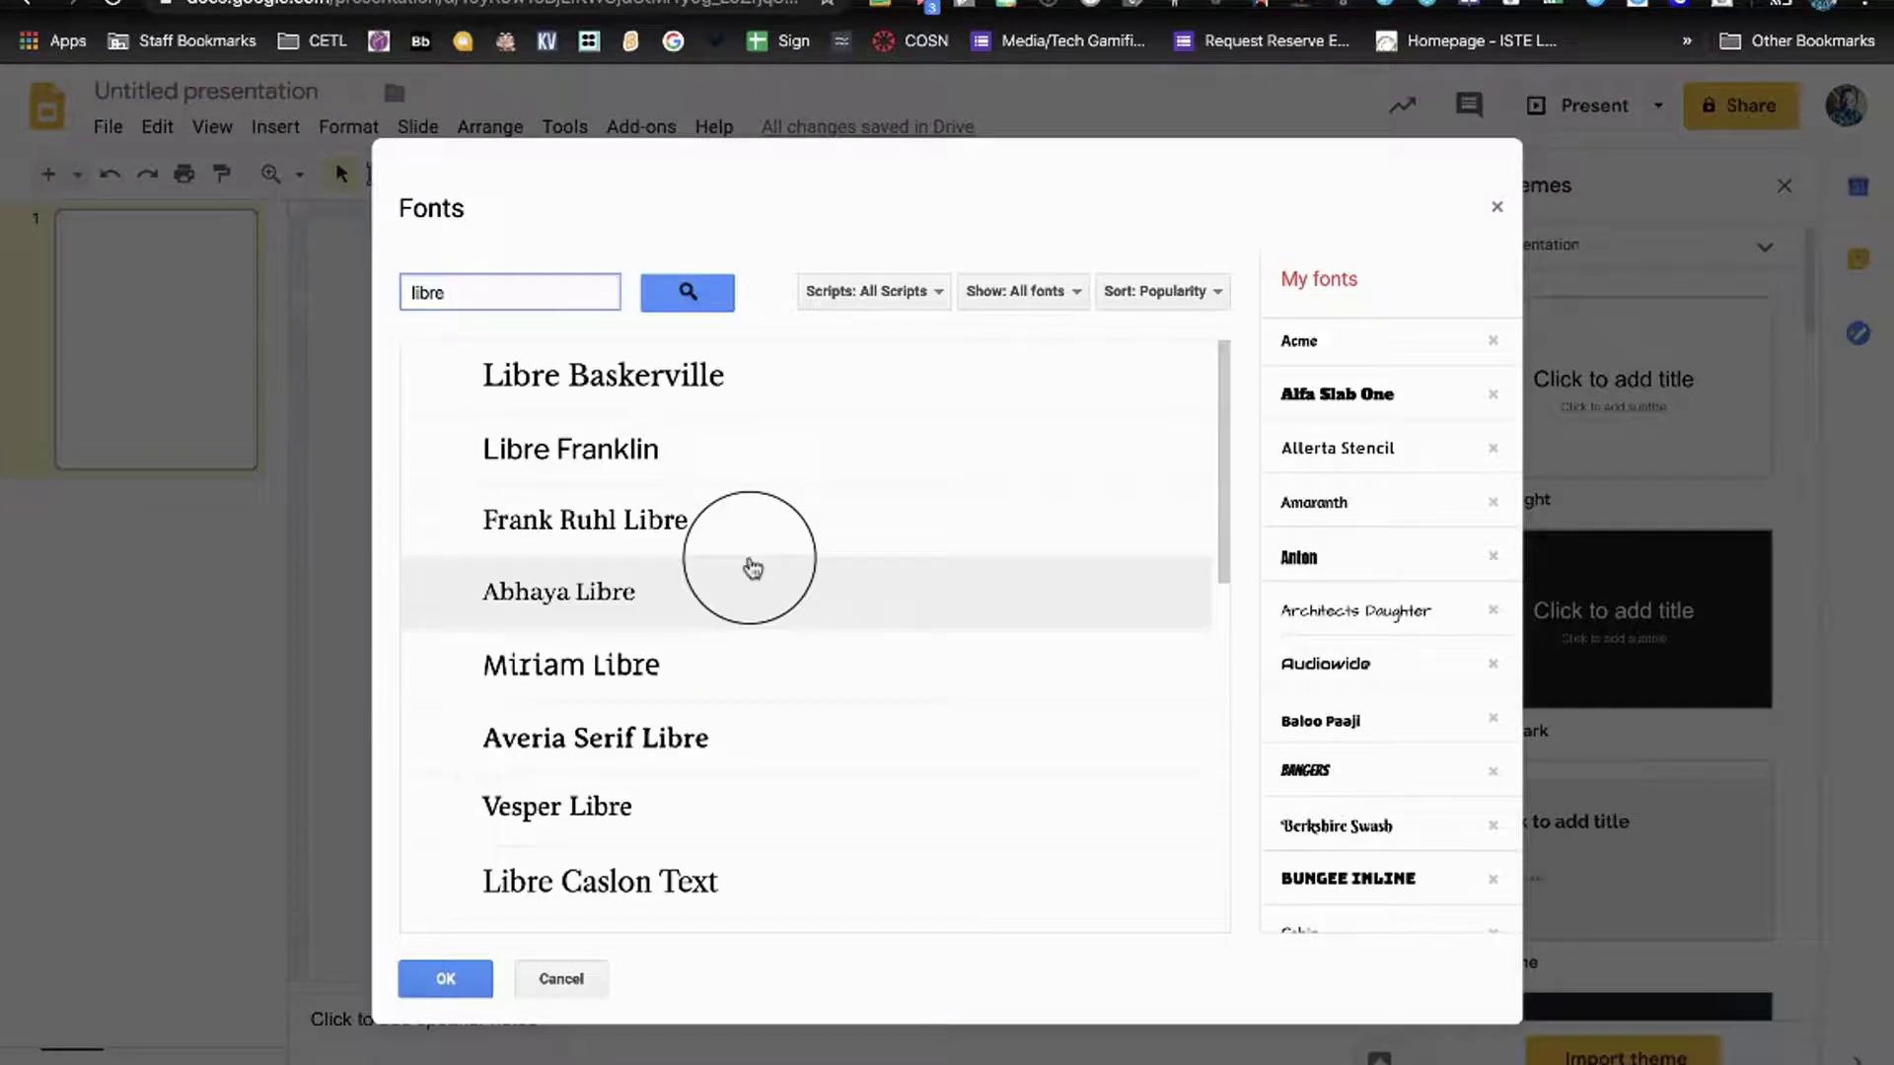
scroll(1386, 661, down, 3)
scroll(1385, 636, down, 15)
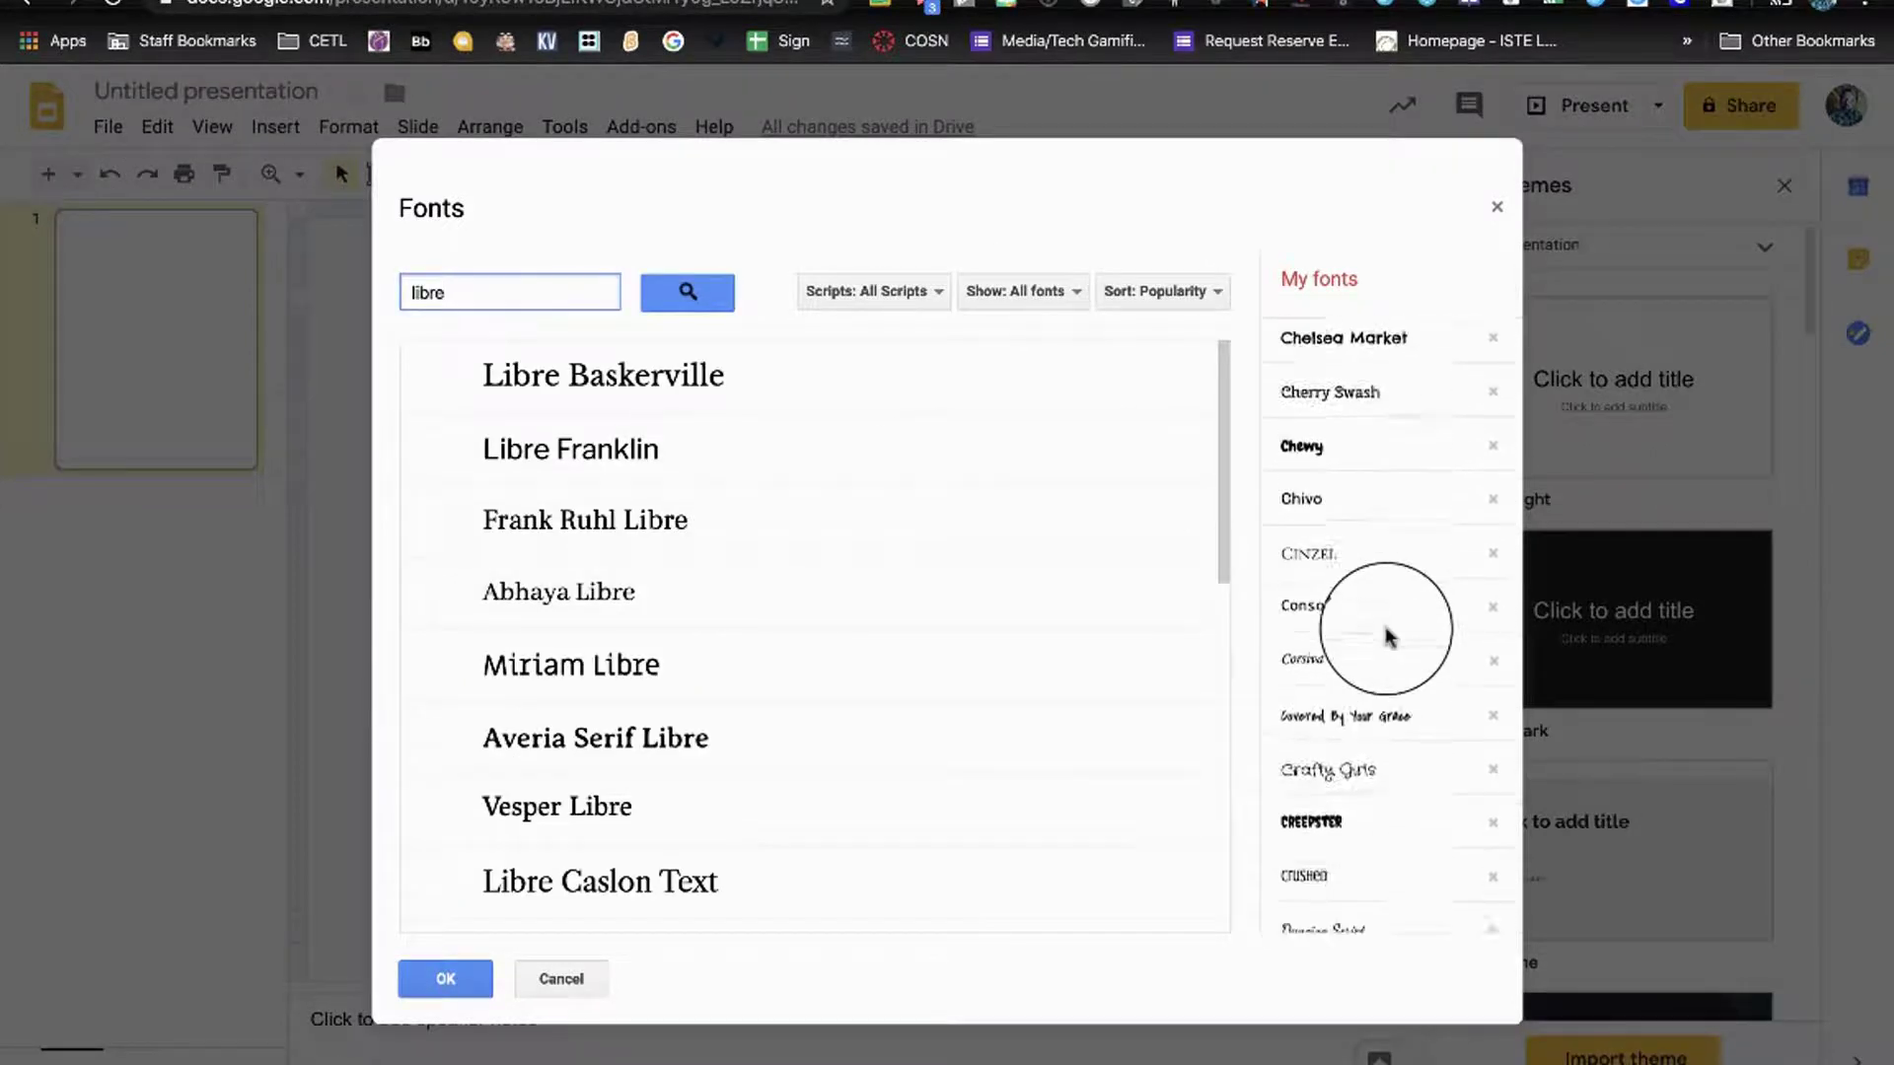
scroll(1386, 636, down, 1)
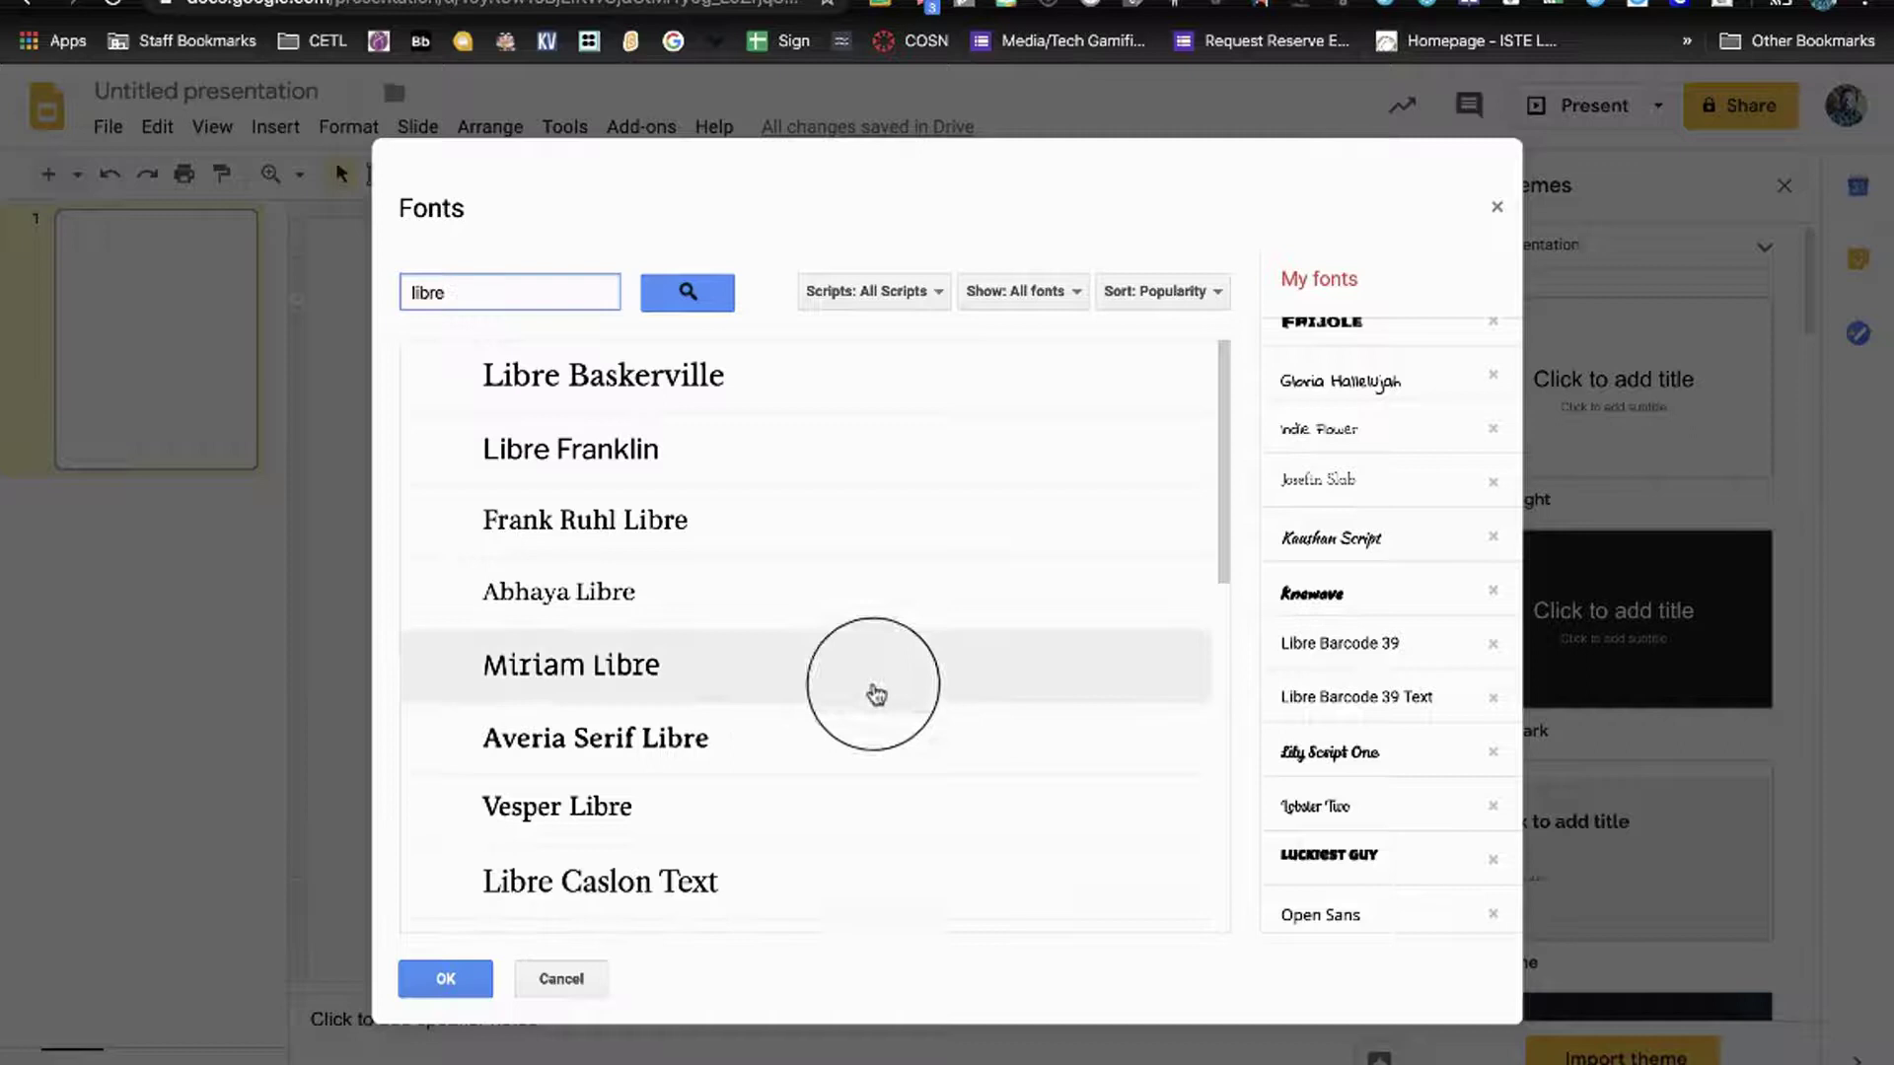
click(577, 980)
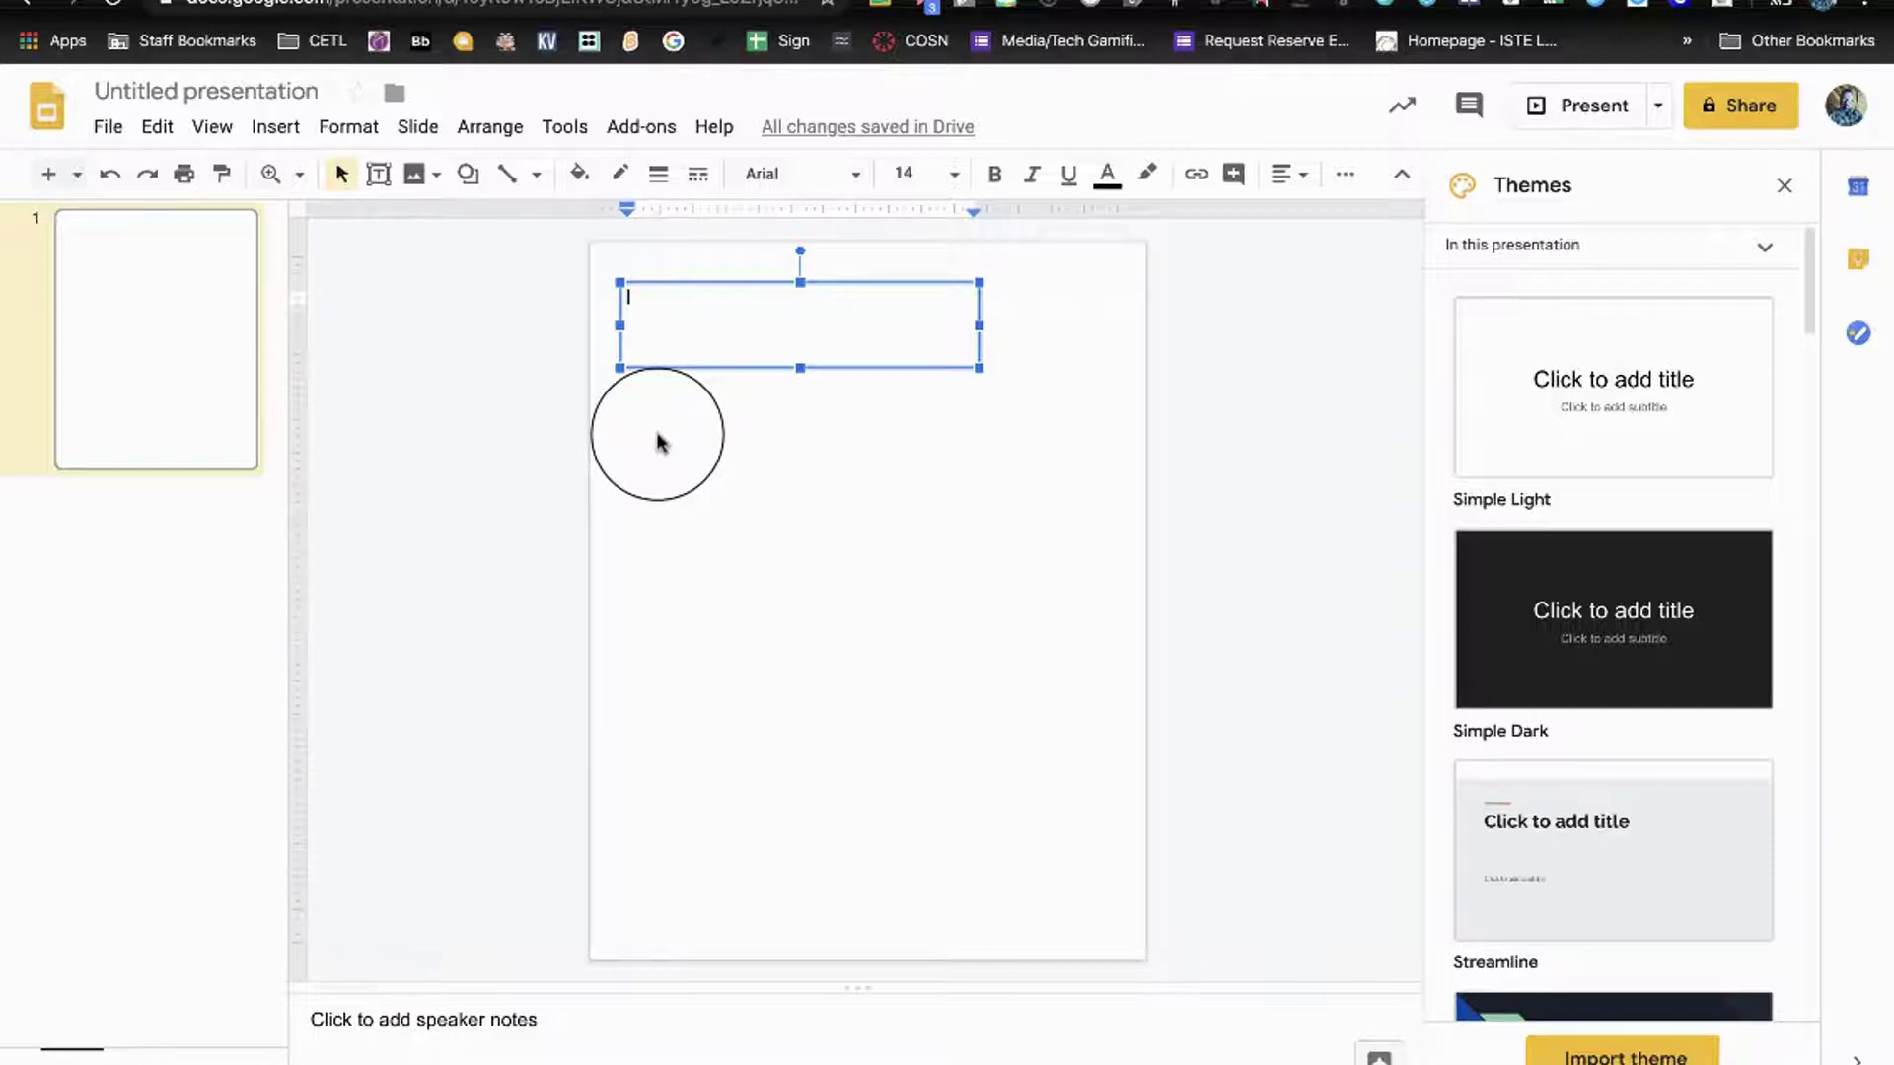
Type *123456* in the text box and format it as 36-point Libre Barcode 39.
text(*)
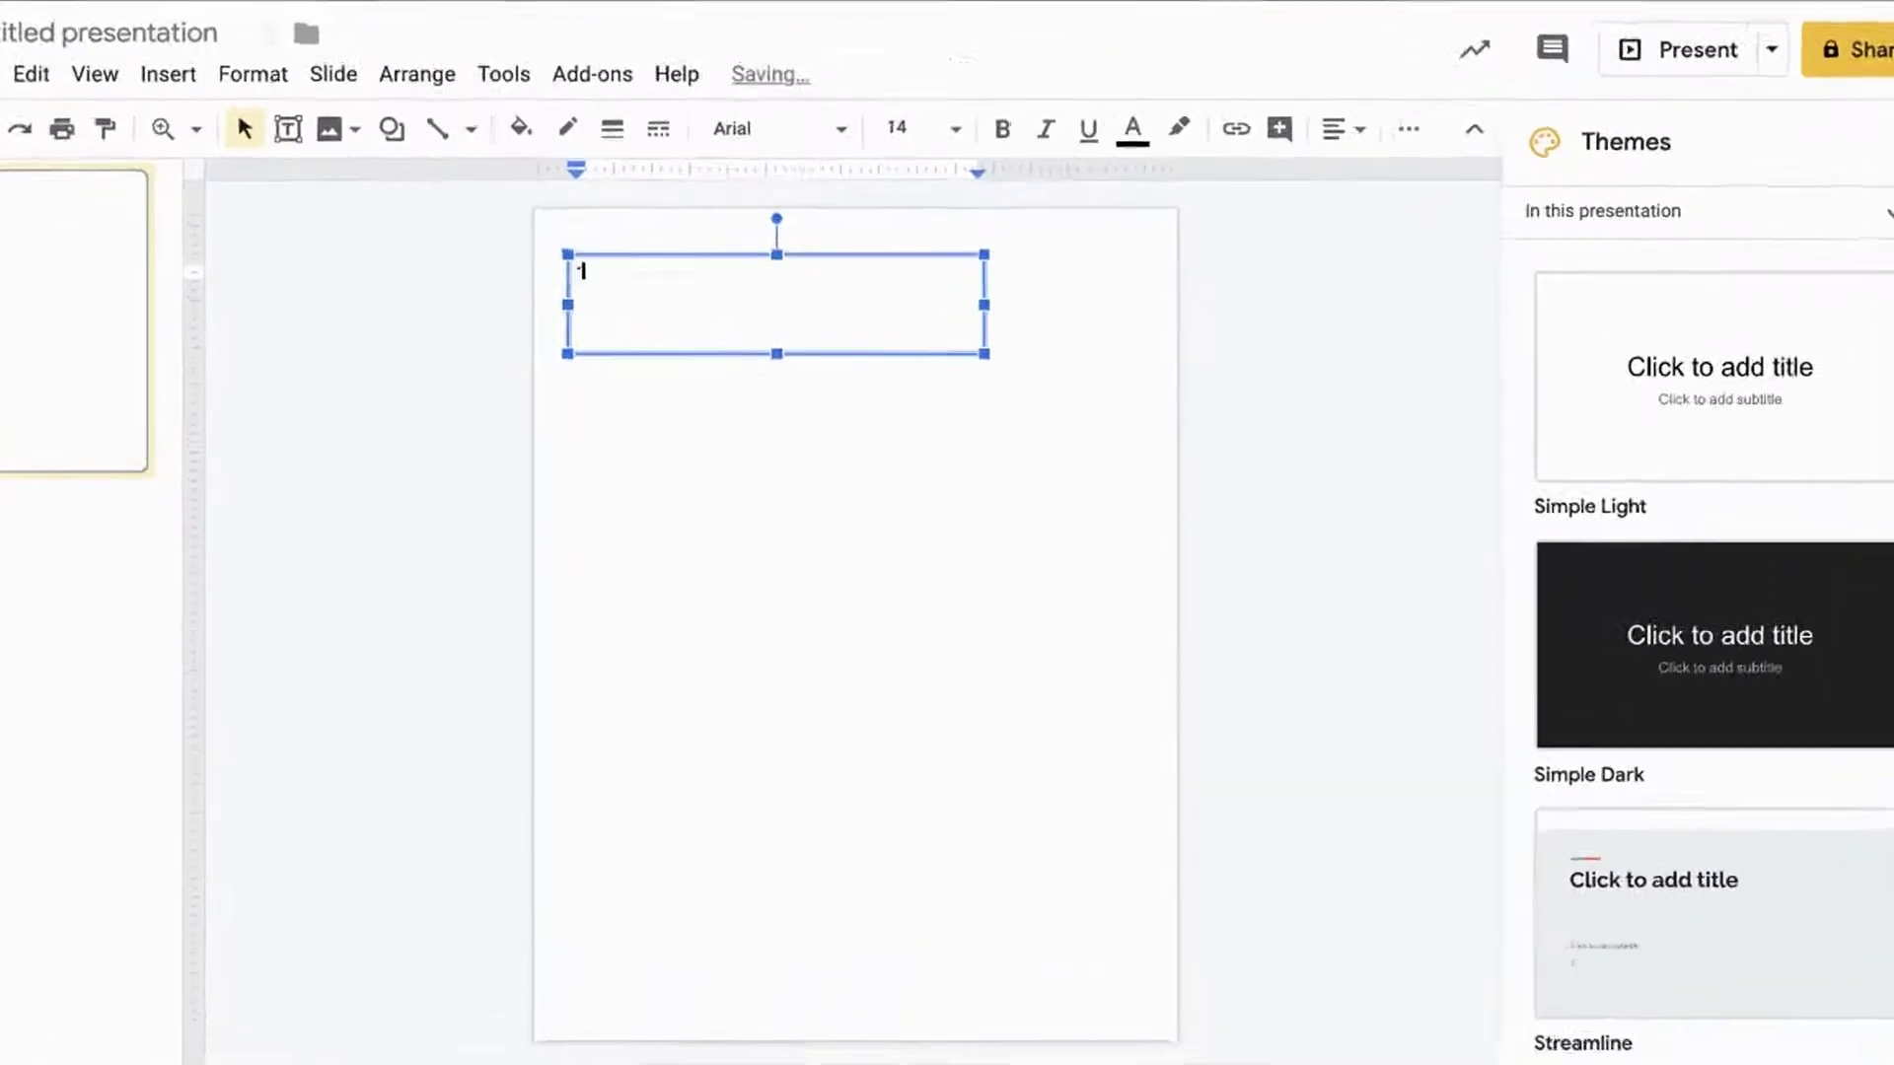
text(123456)
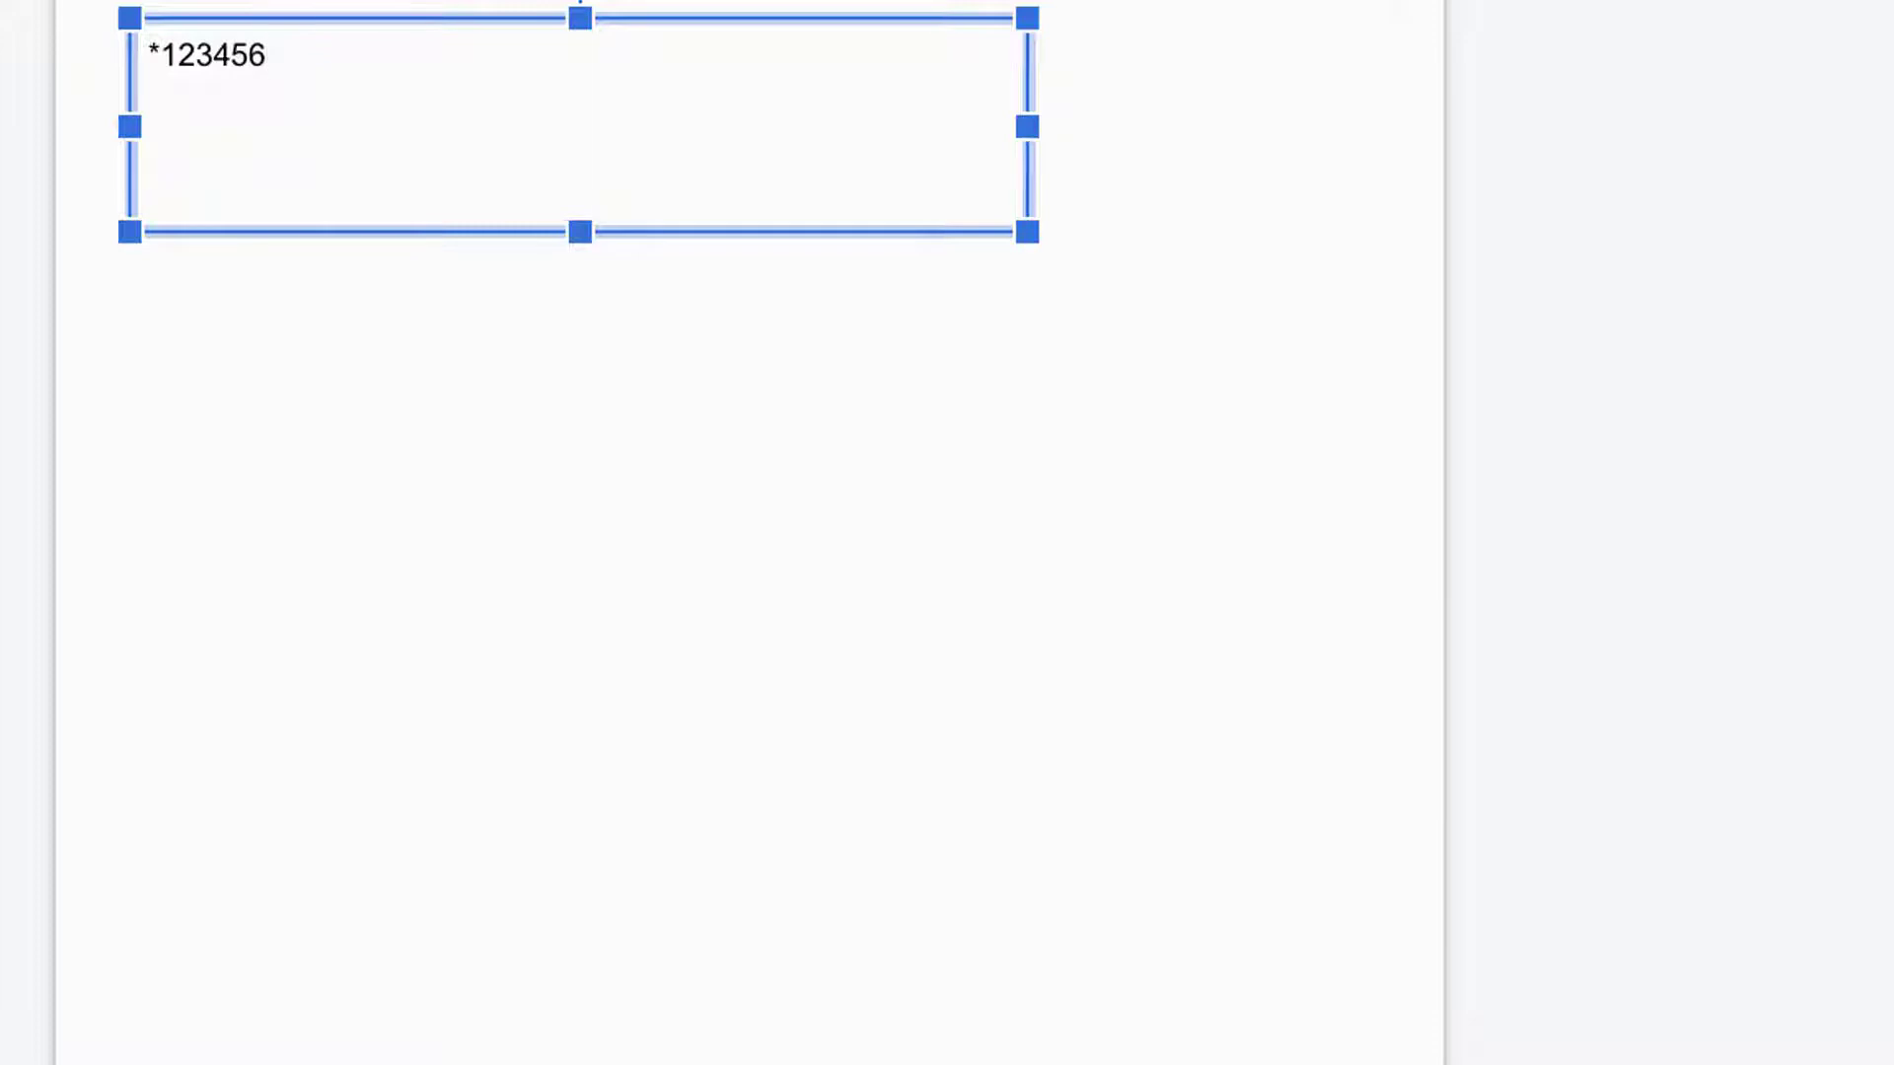
text(*)
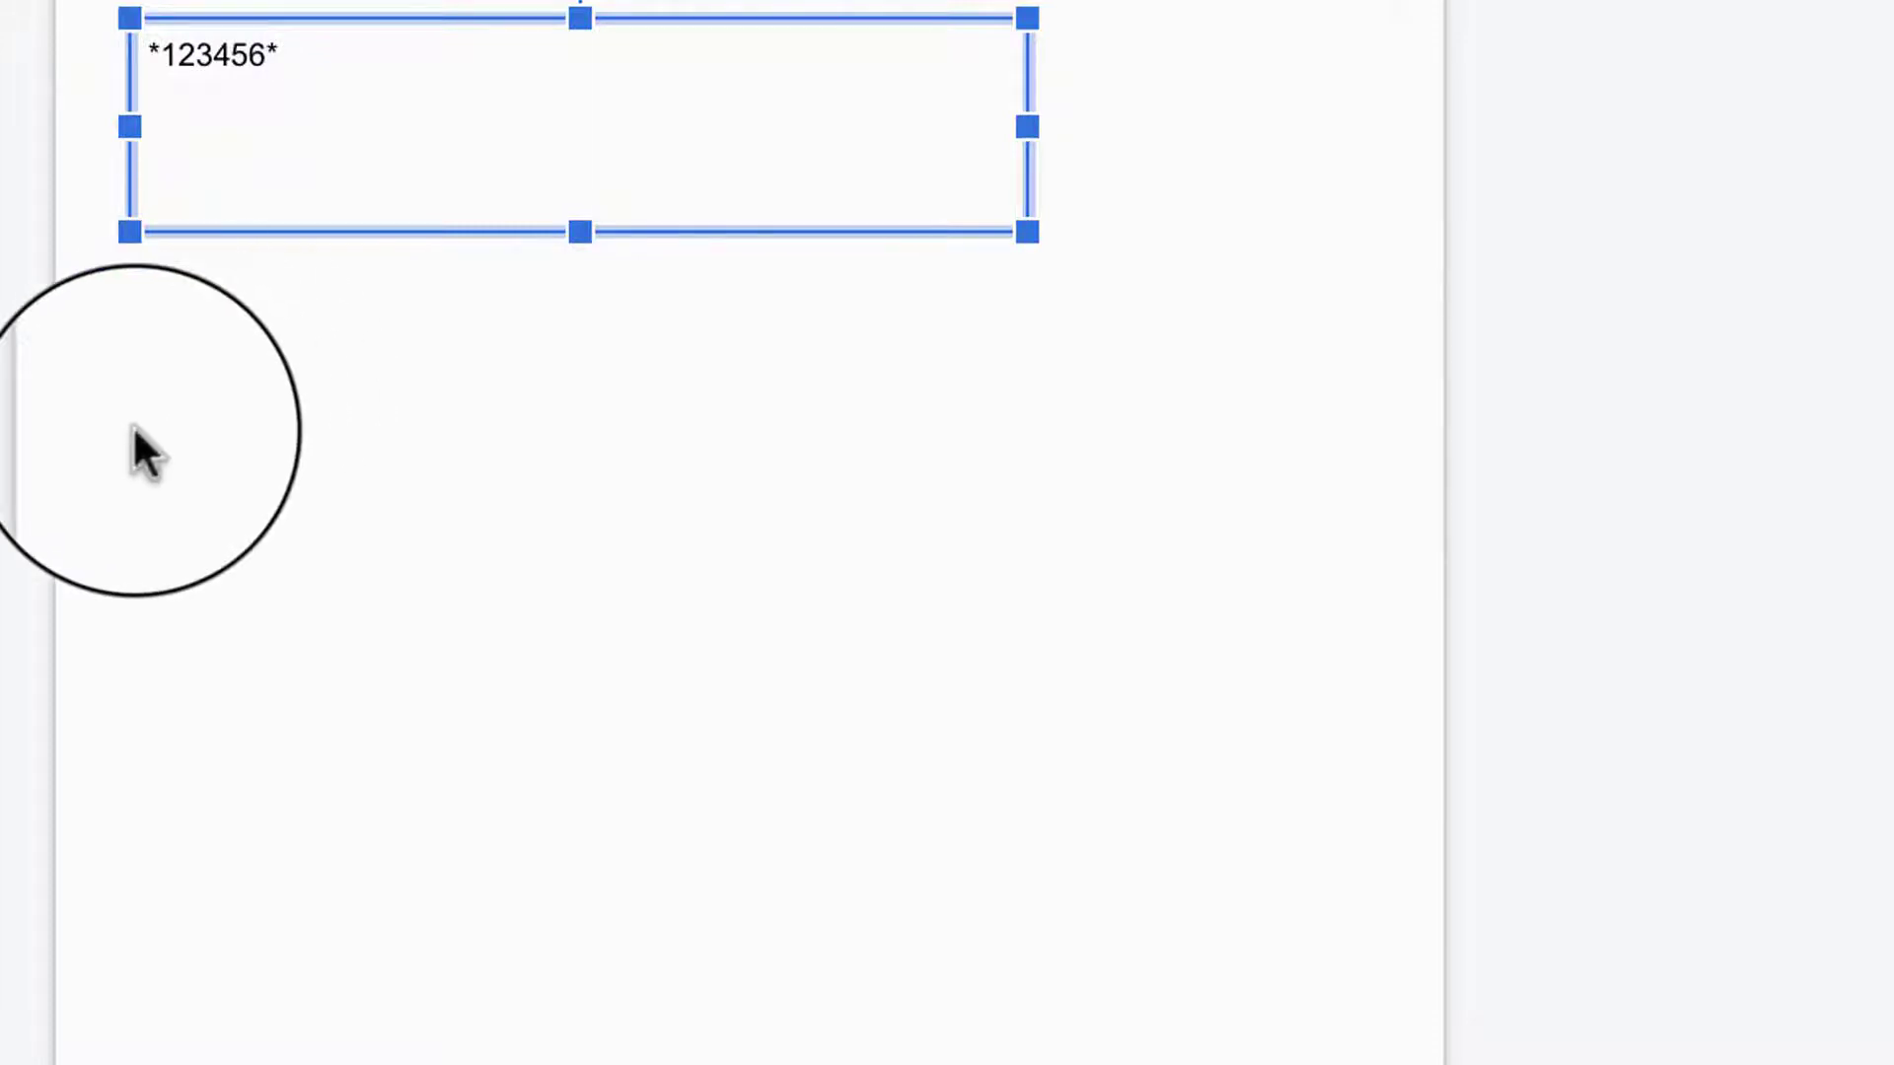
drag(338, 36, 134, 42)
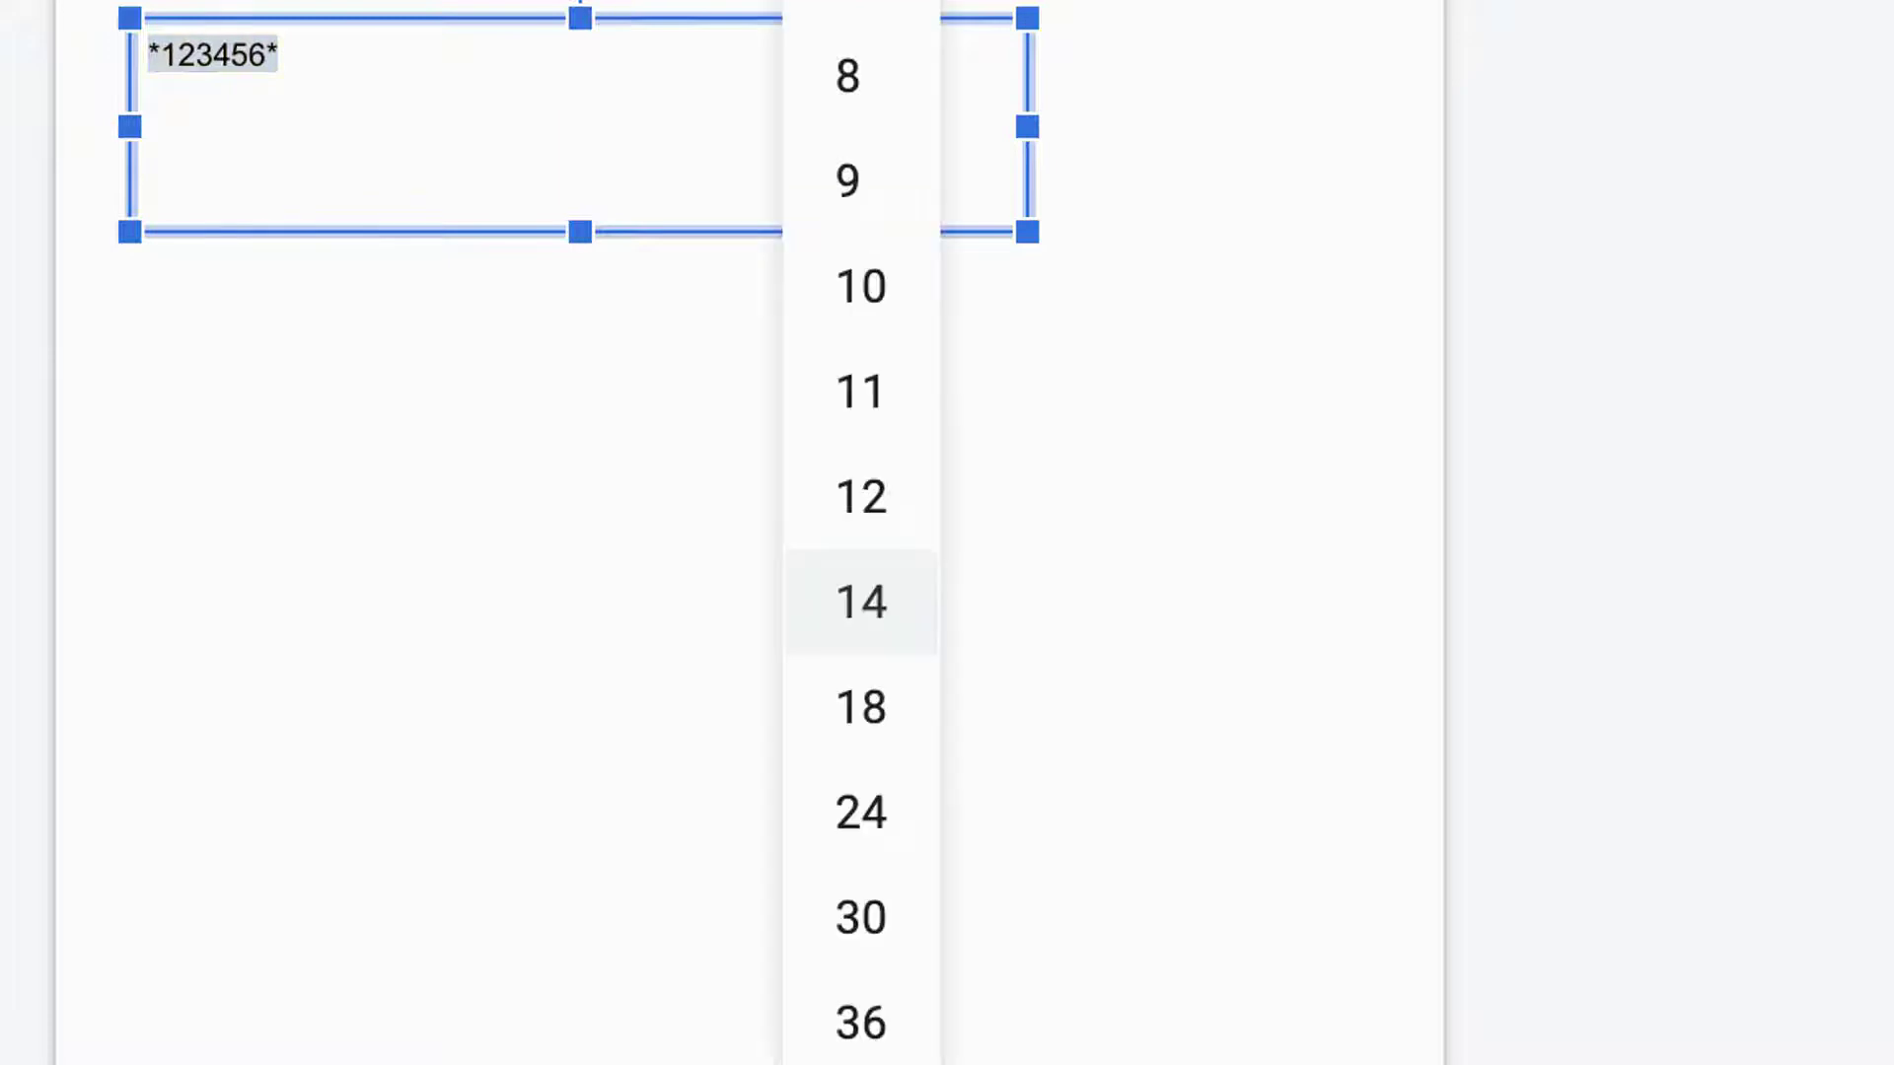
click(880, 1006)
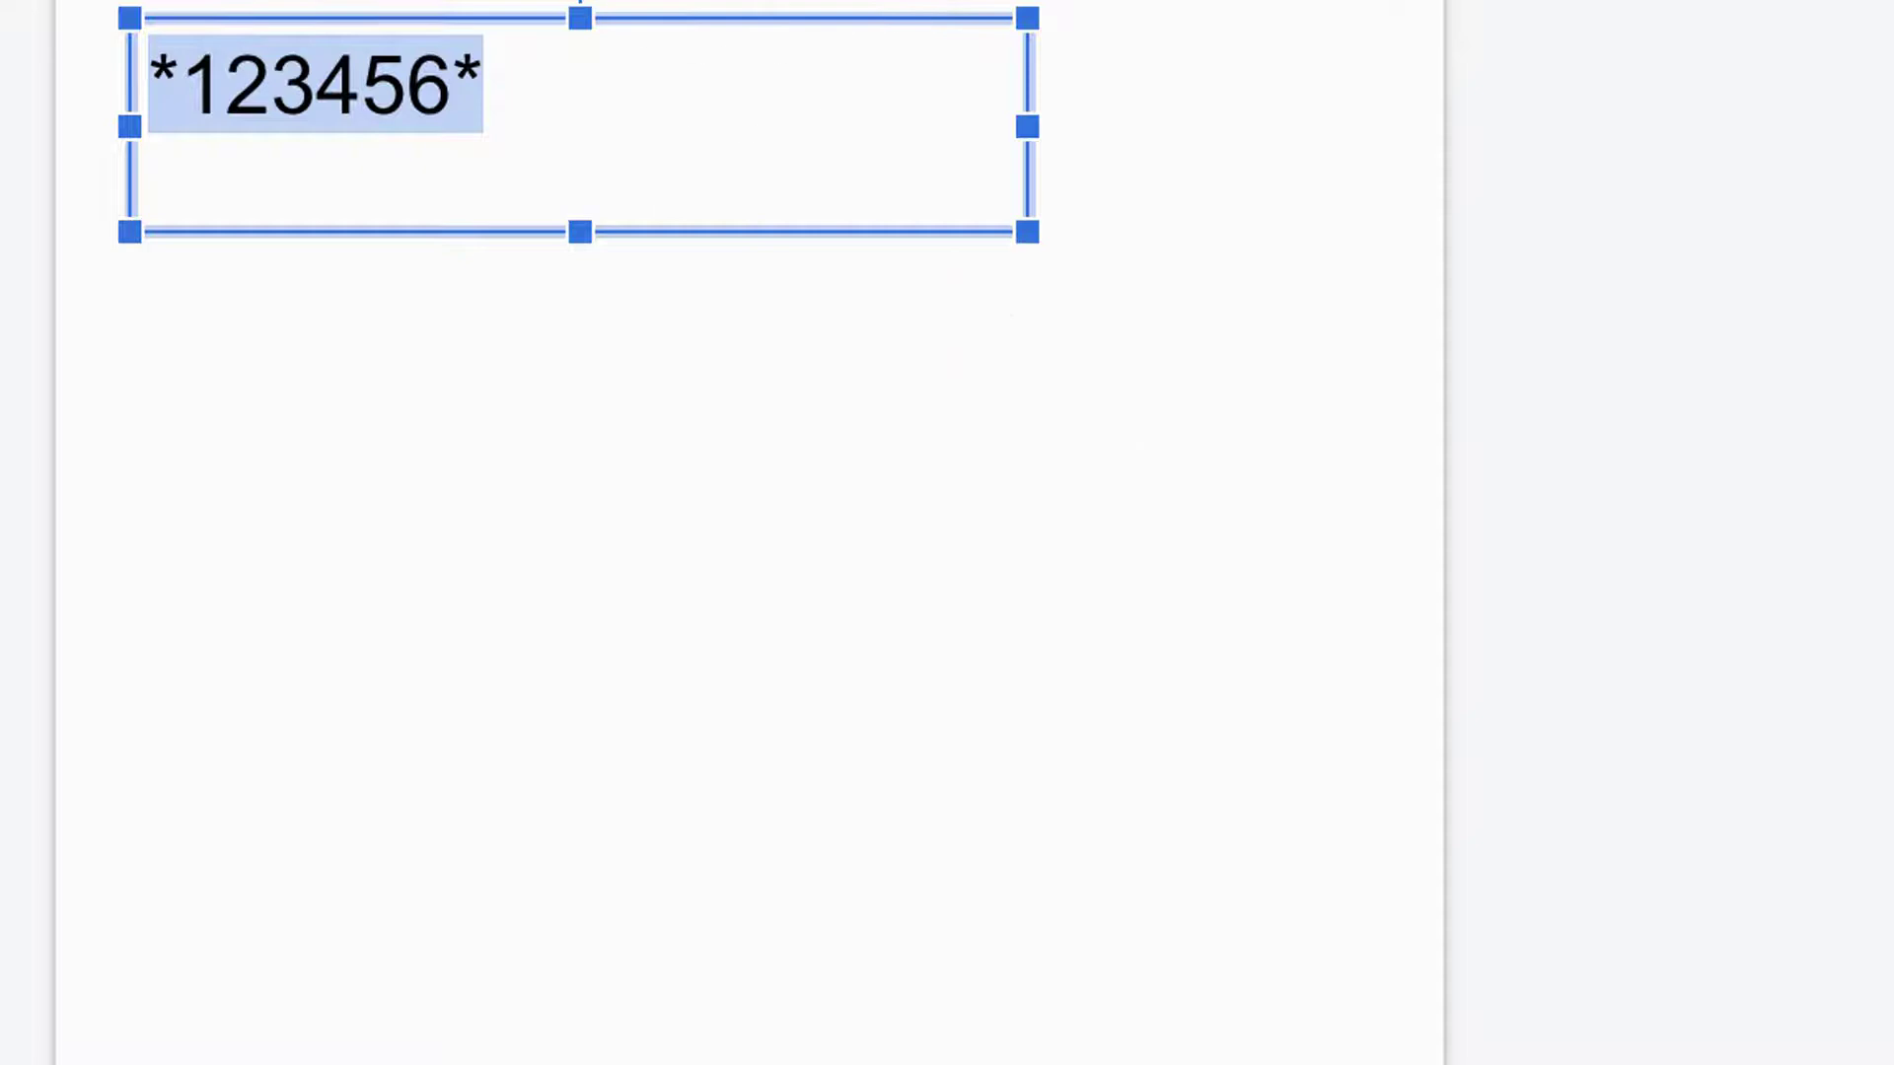
scroll(779, 789, down, 15)
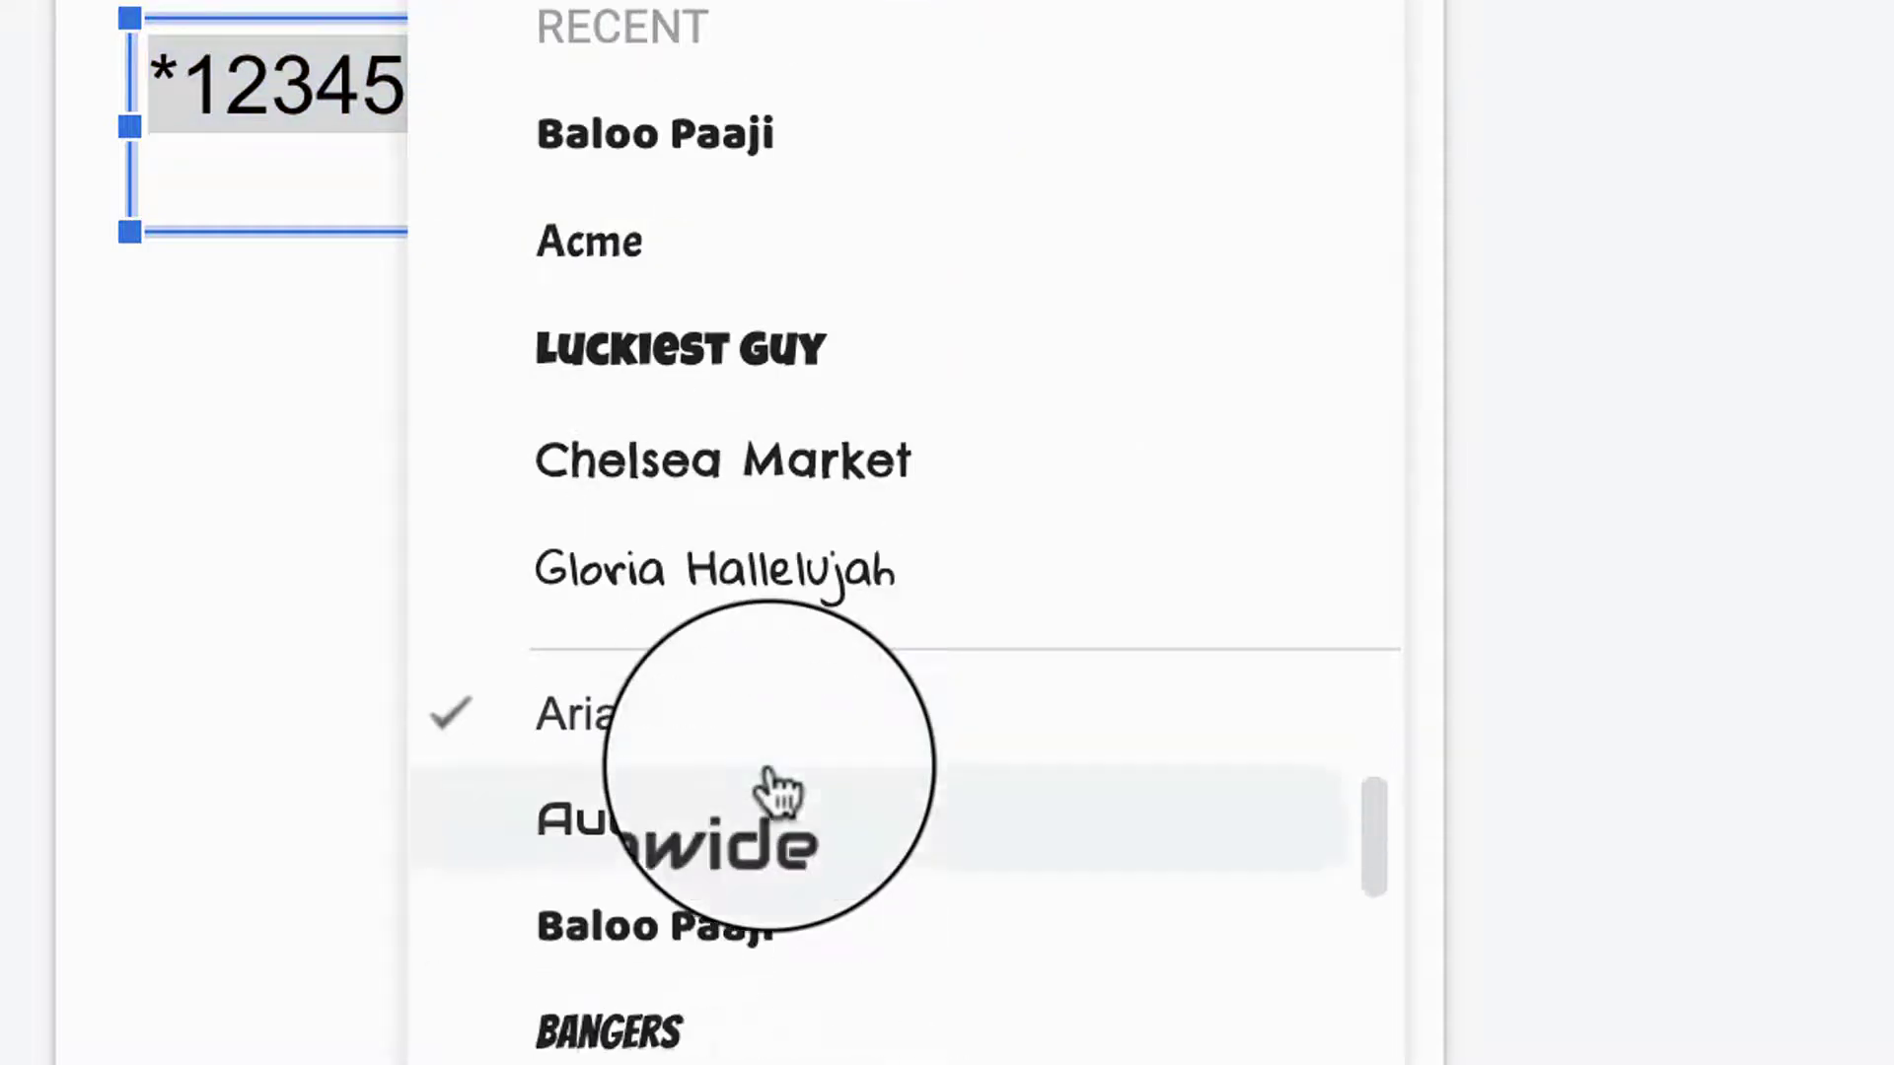
scroll(779, 794, down, 5)
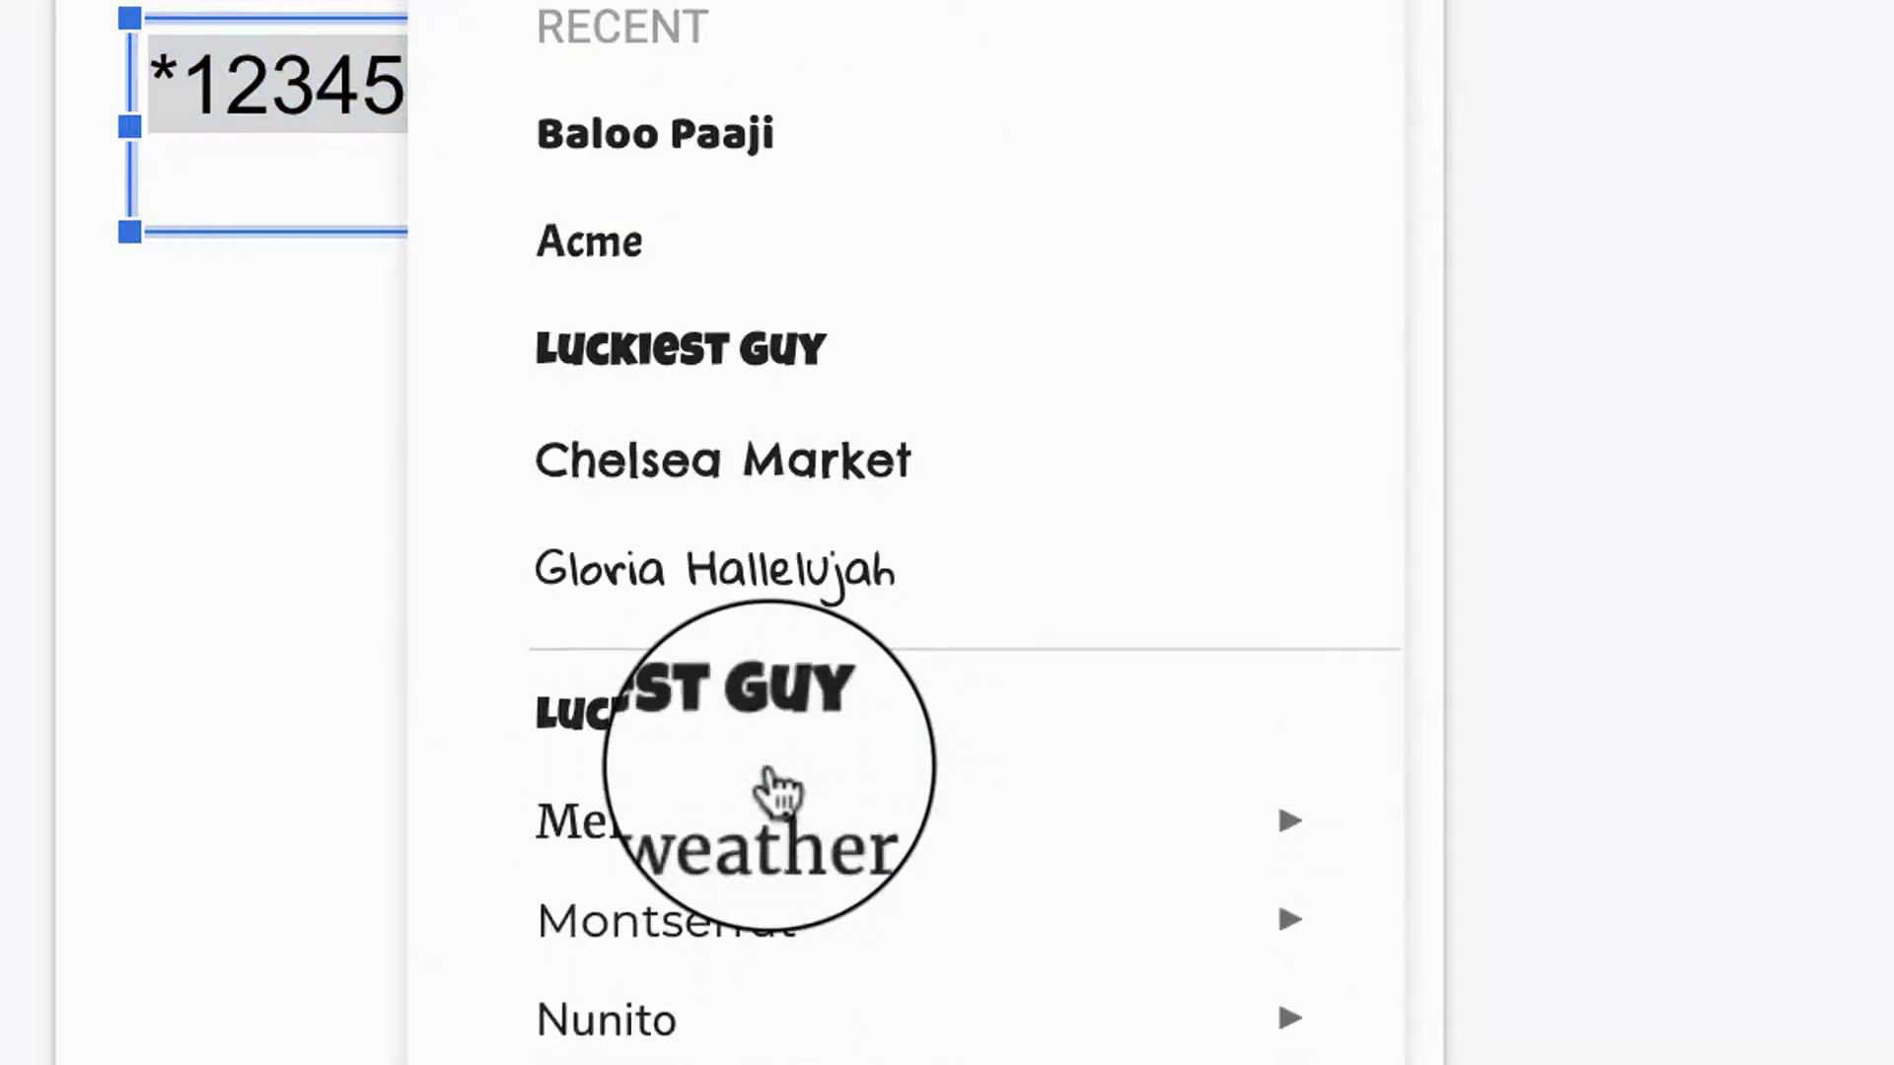
scroll(780, 794, up, 7)
scroll(779, 789, up, 3)
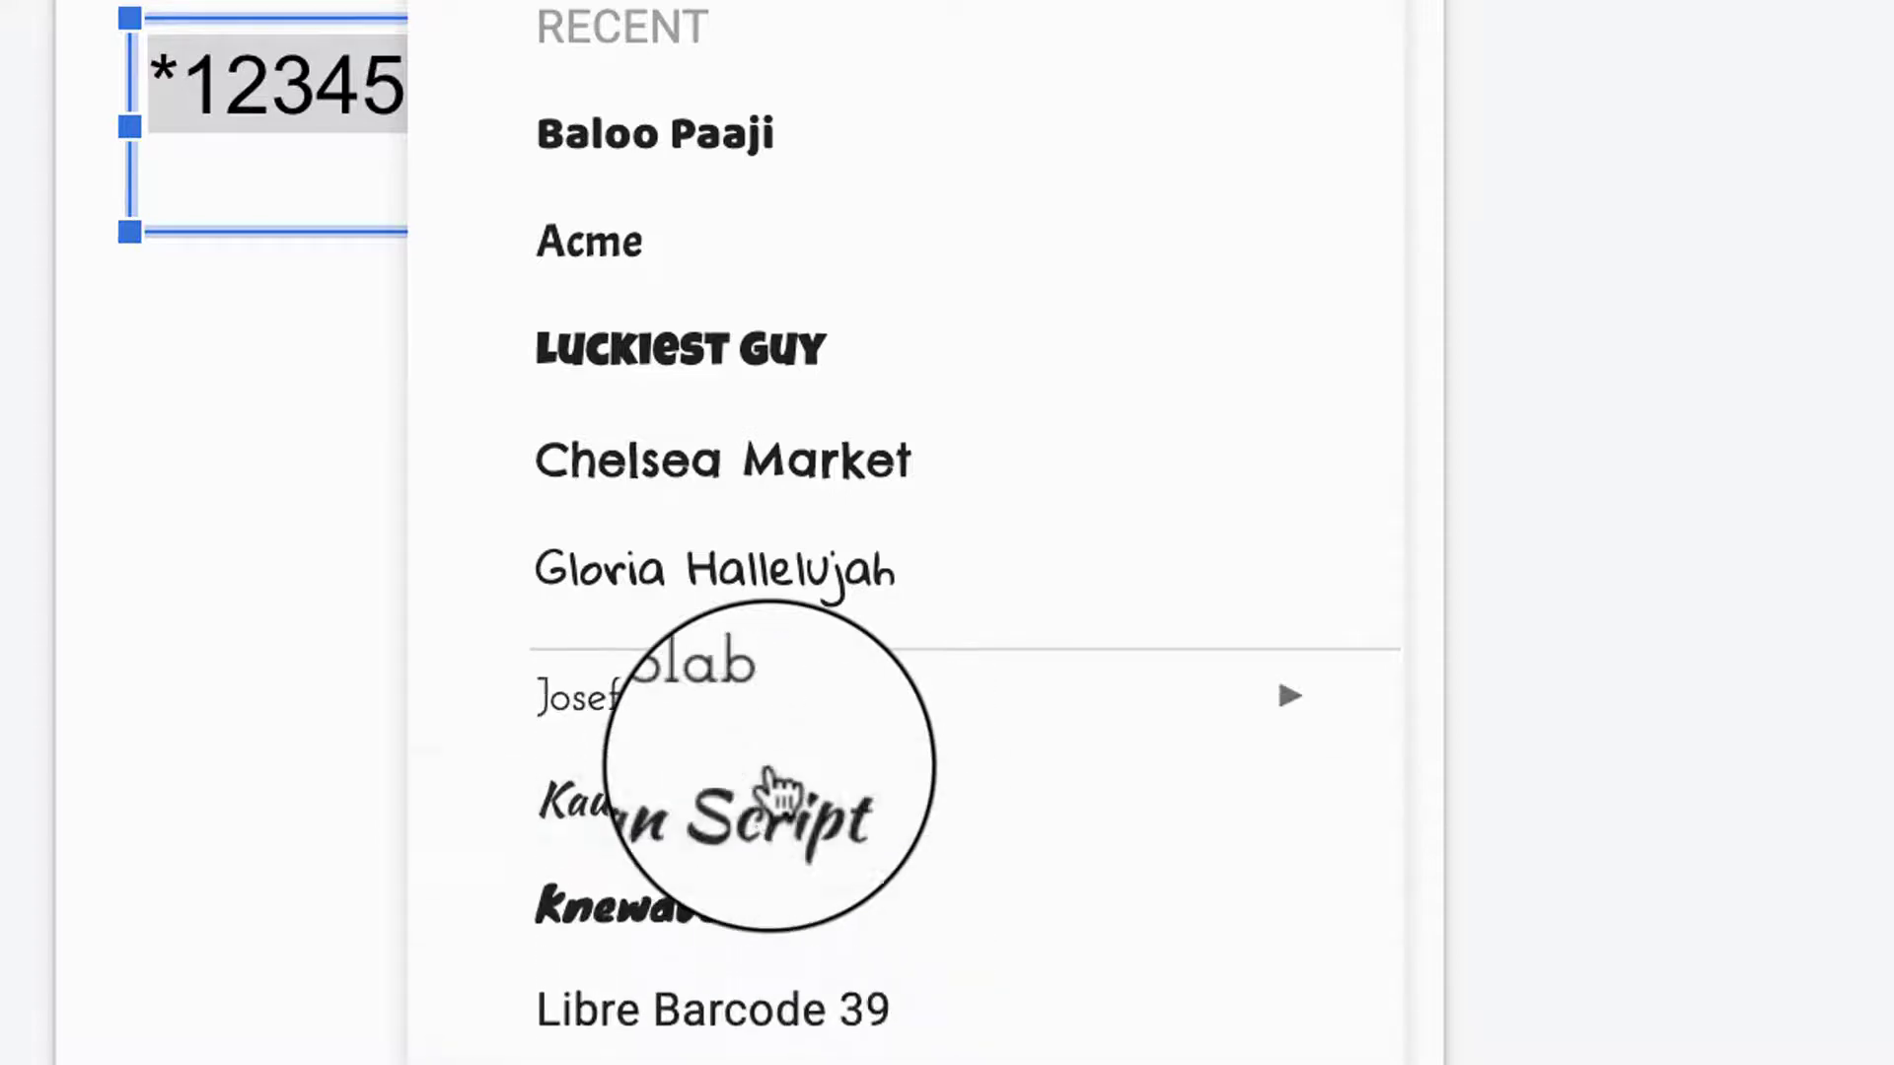
click(712, 1001)
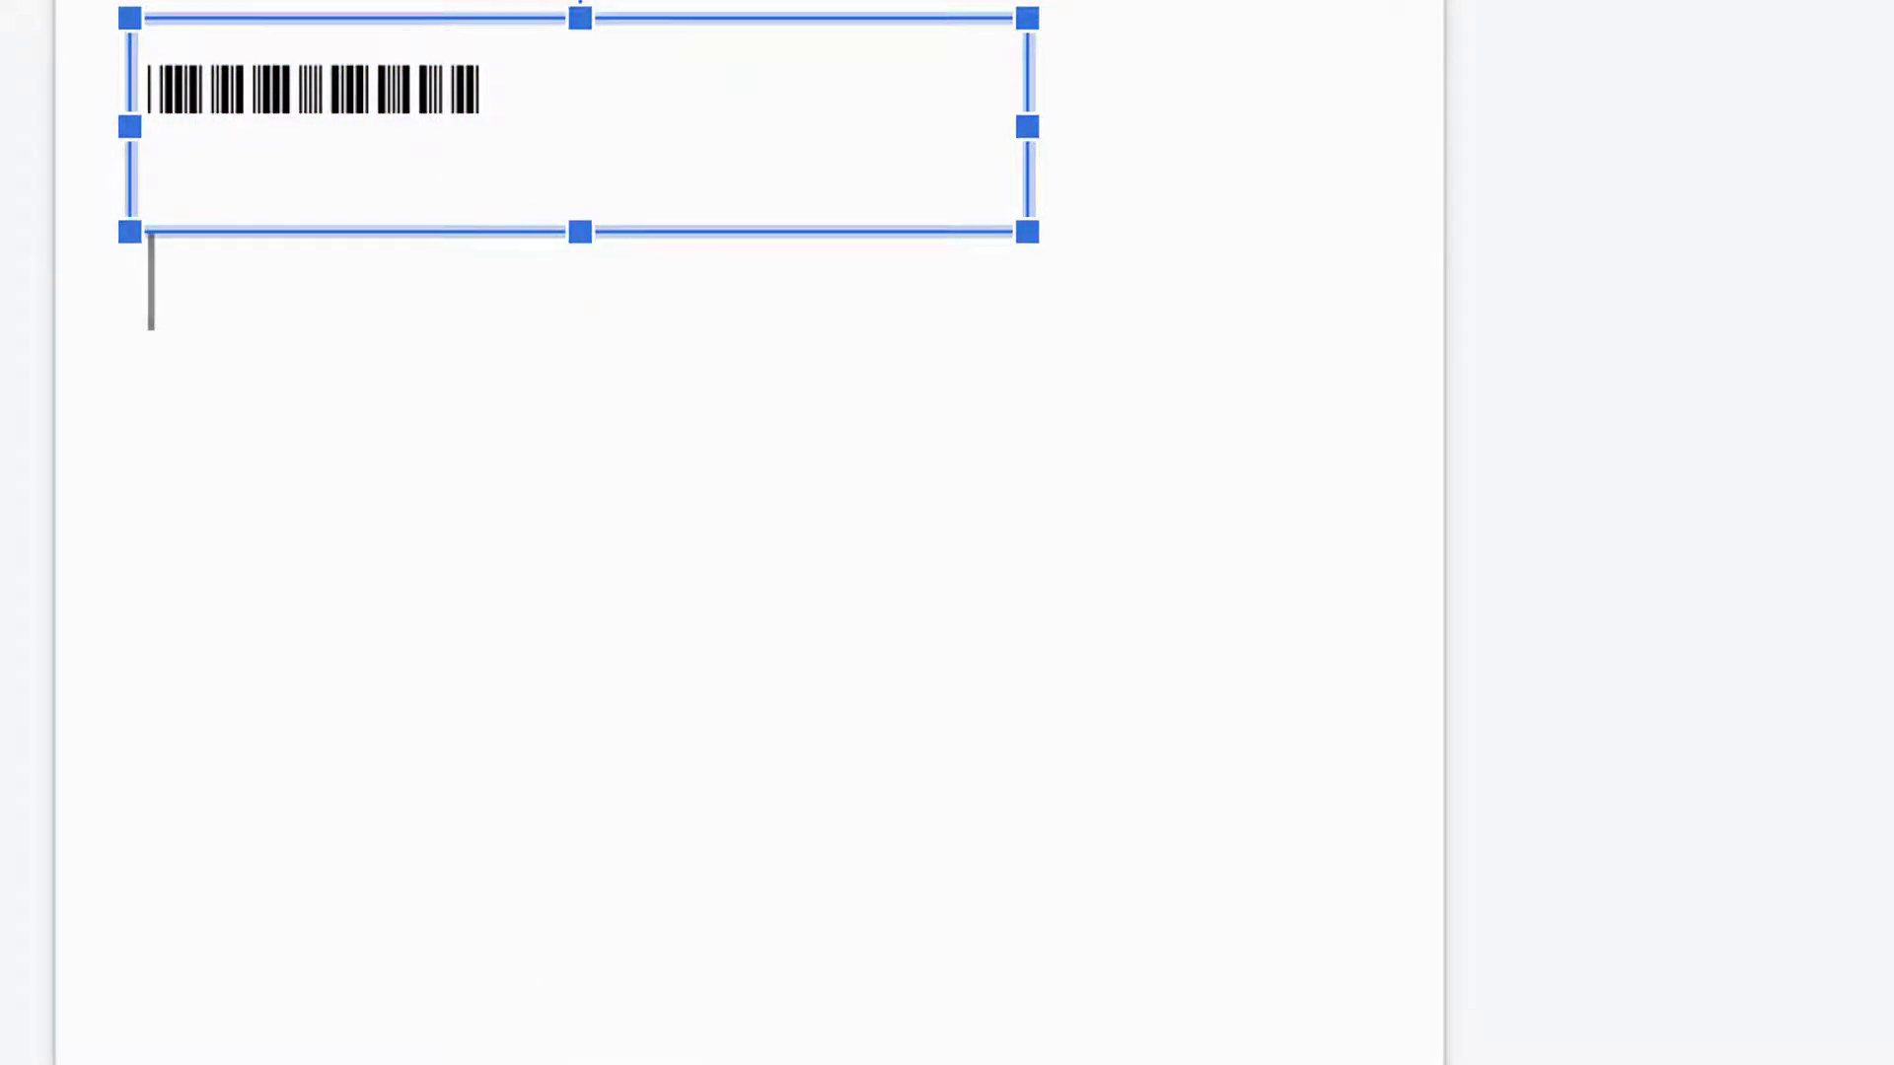
Add a second *123456* and set it in Libre Barcode 39 Text so digits appear.
text(*123456*)
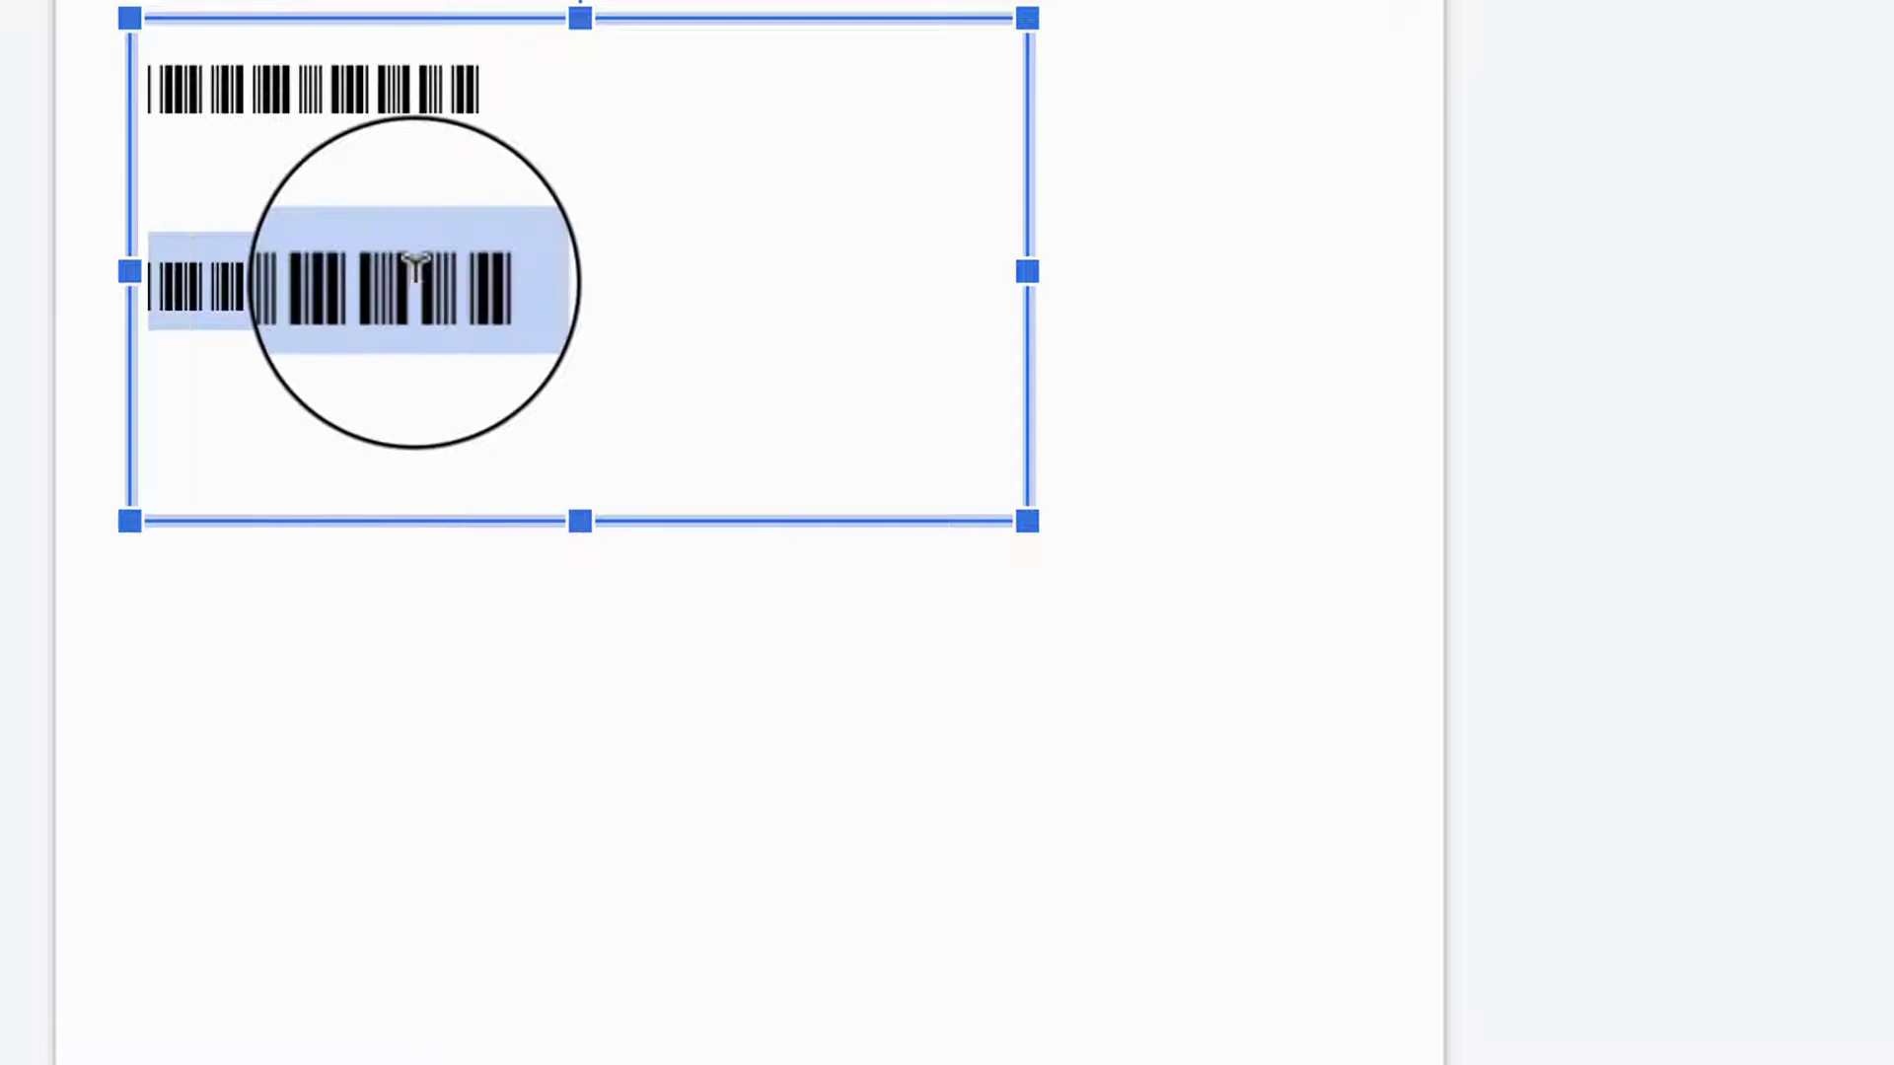
click(592, 0)
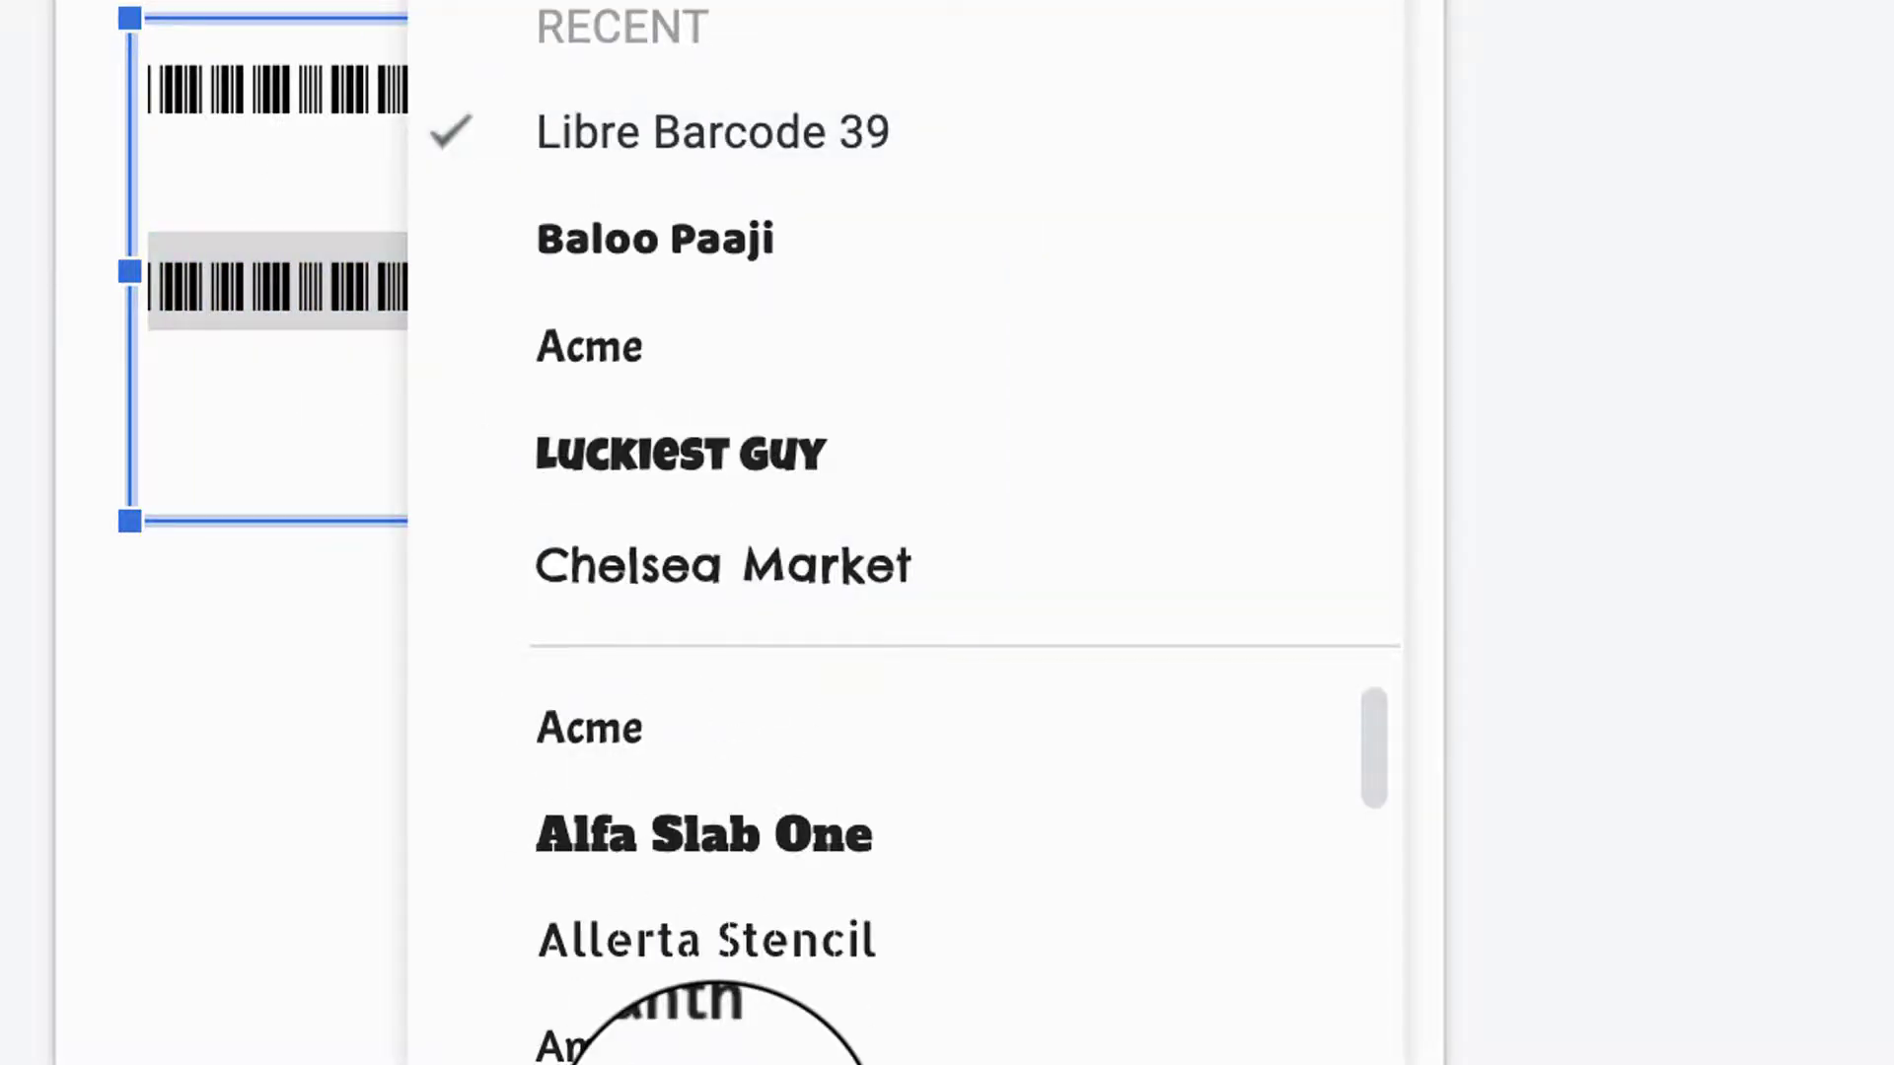
scroll(717, 1060, down, 20)
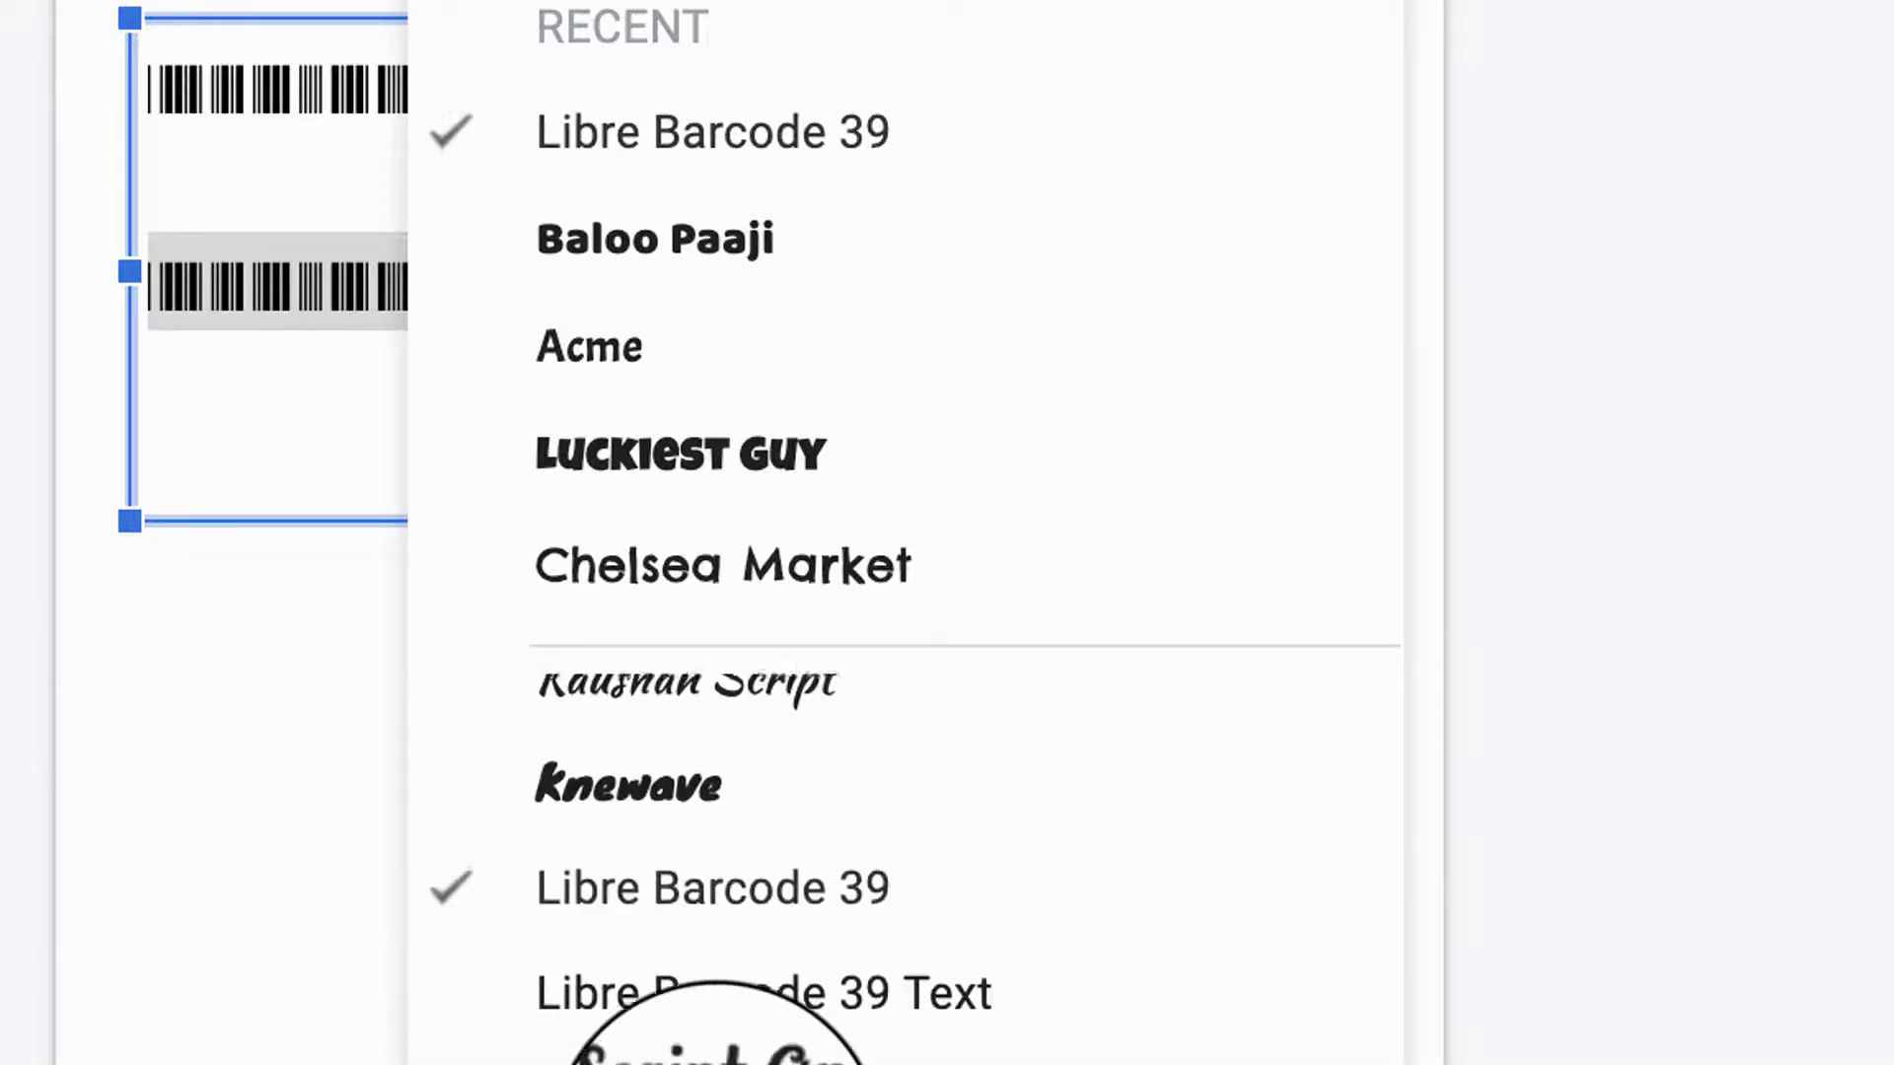
click(723, 996)
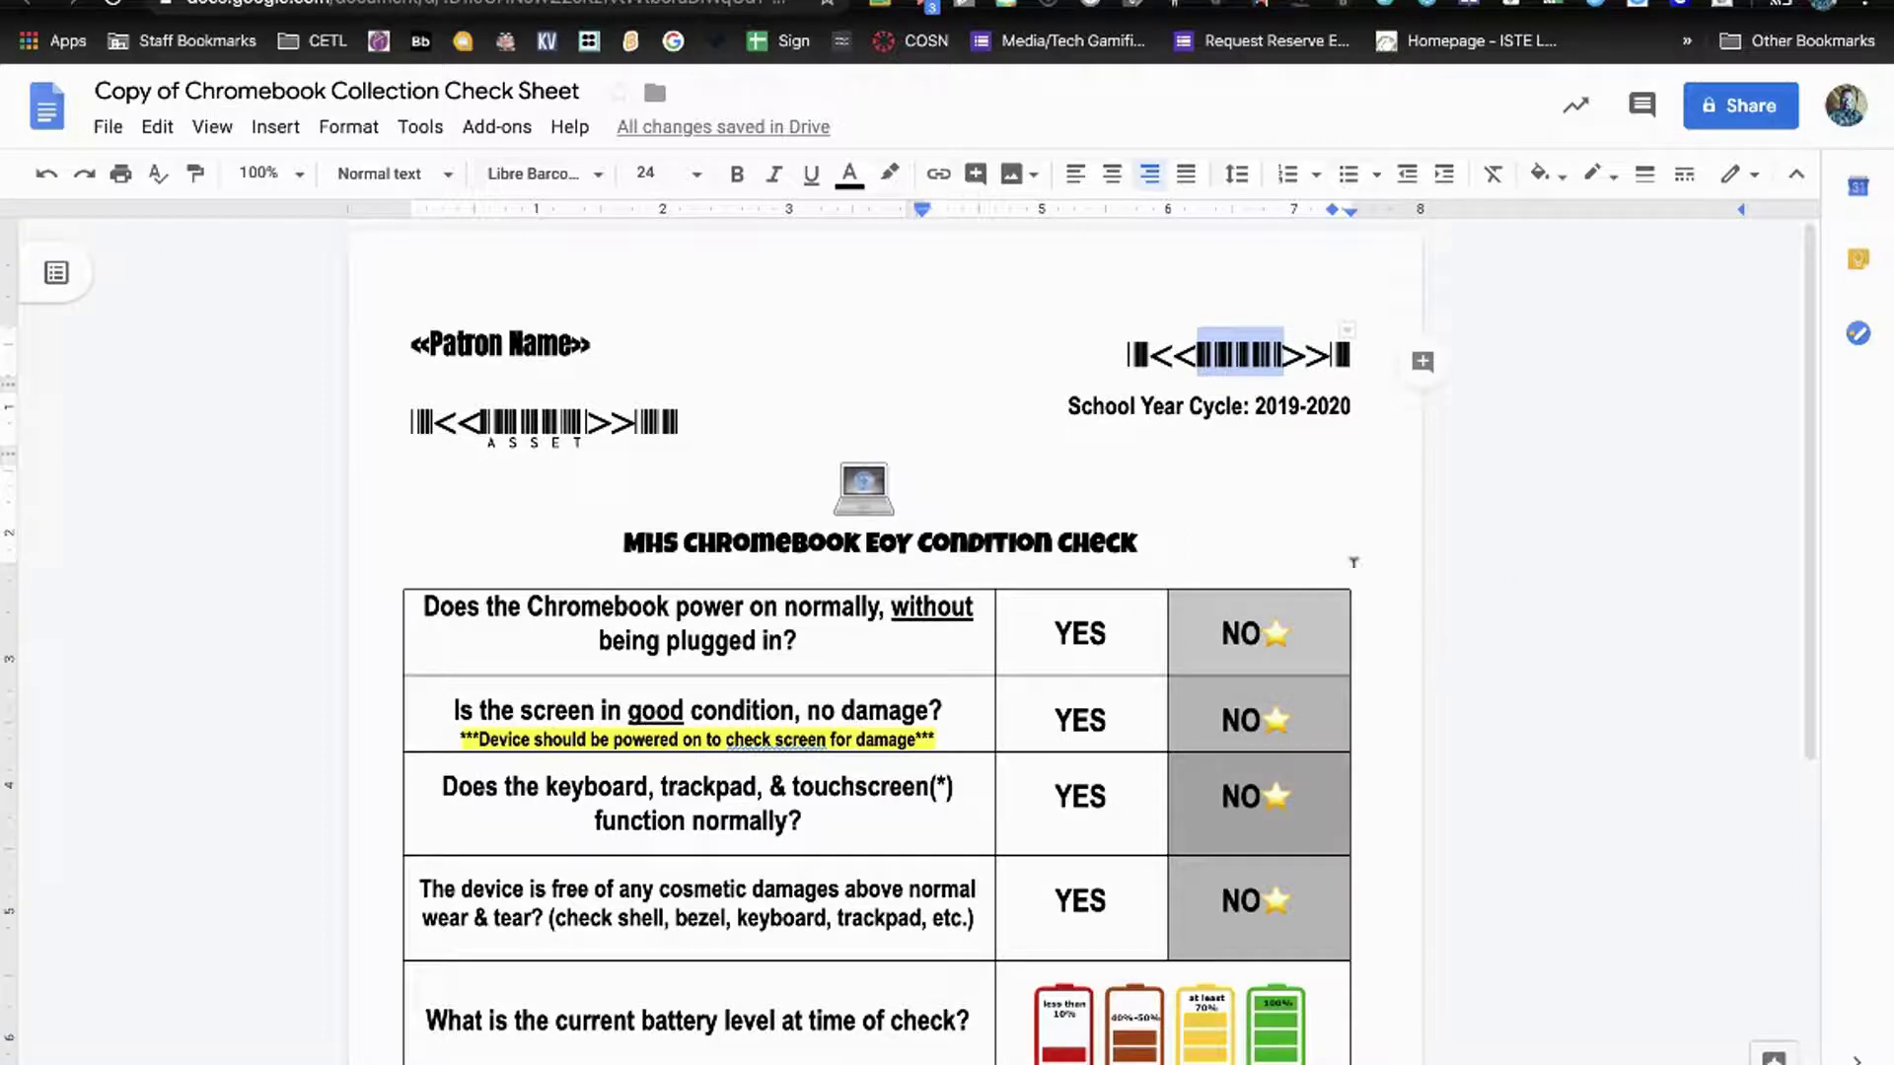
Scroll through the Copy of Chromebook Collection Check Sheet to inspect its barcode merge fields.
scroll(1353, 562, down, 1)
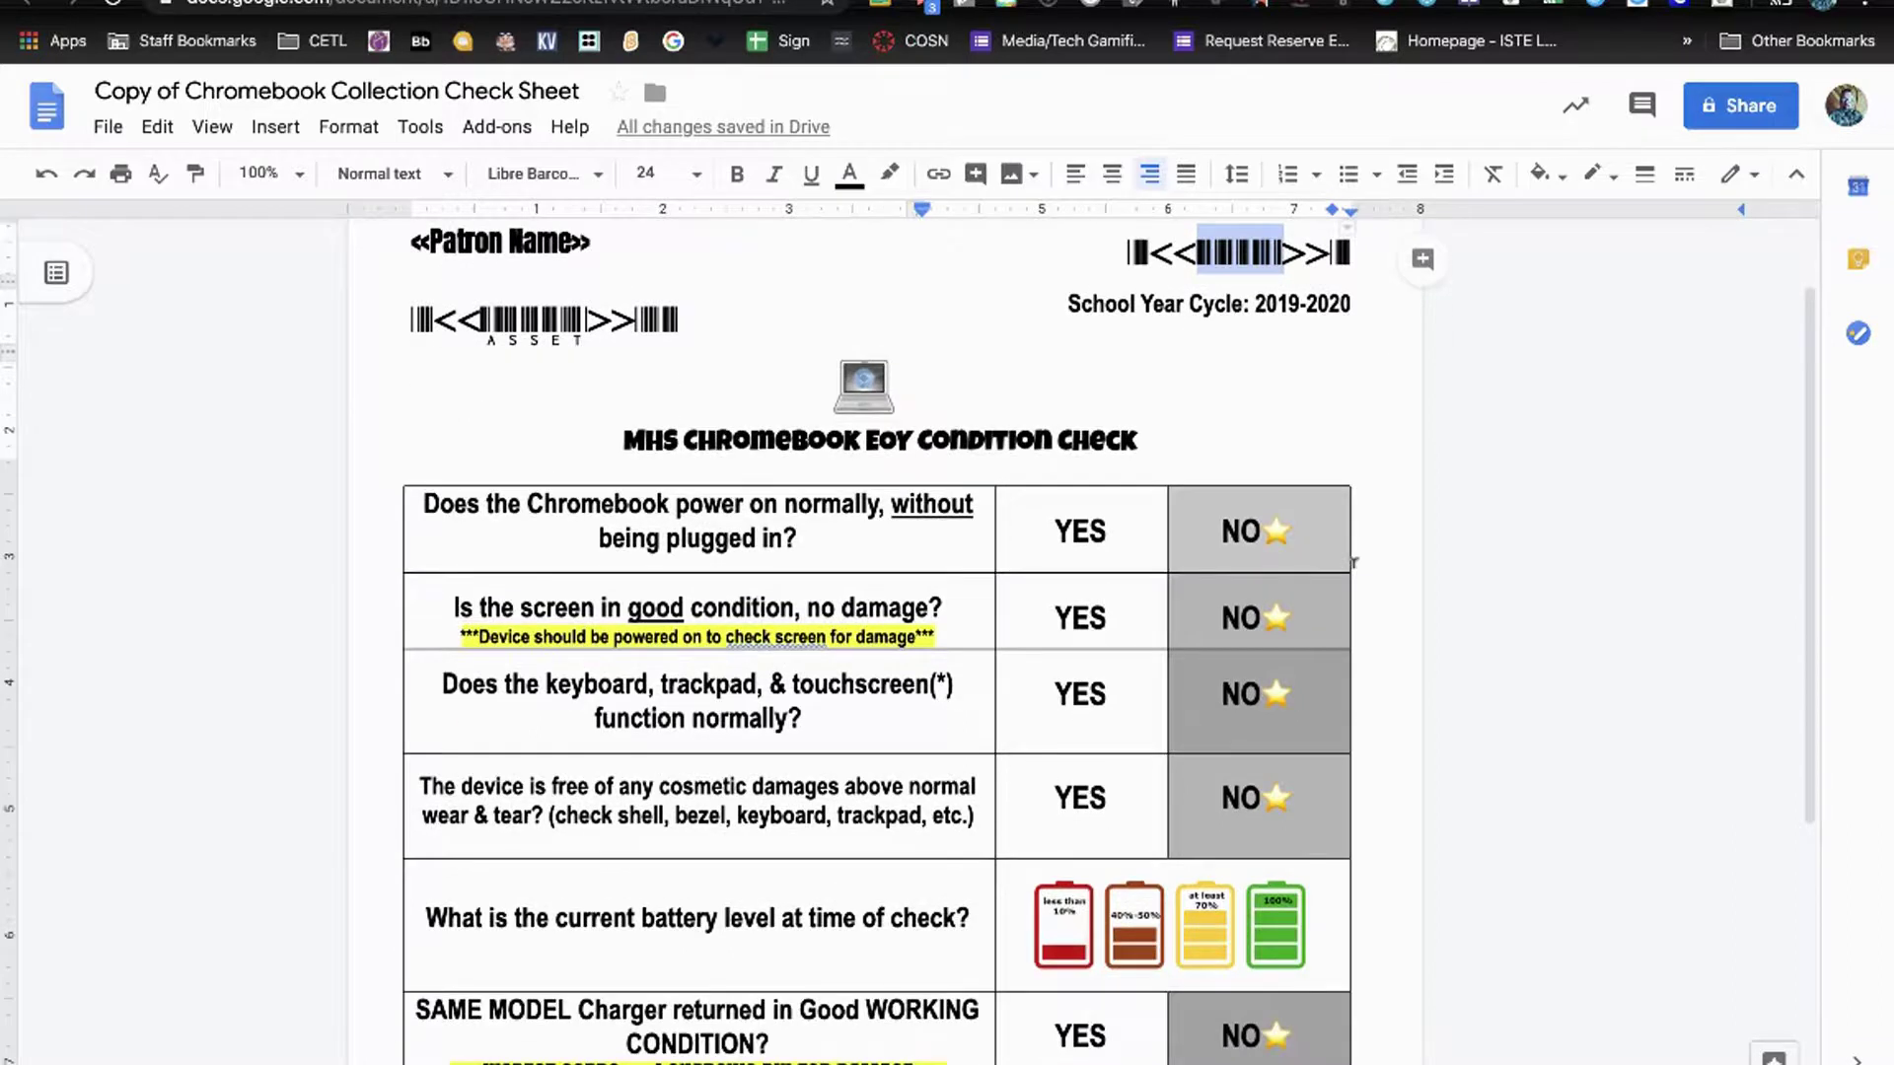
scroll(1353, 562, down, 4)
scroll(1353, 557, up, 5)
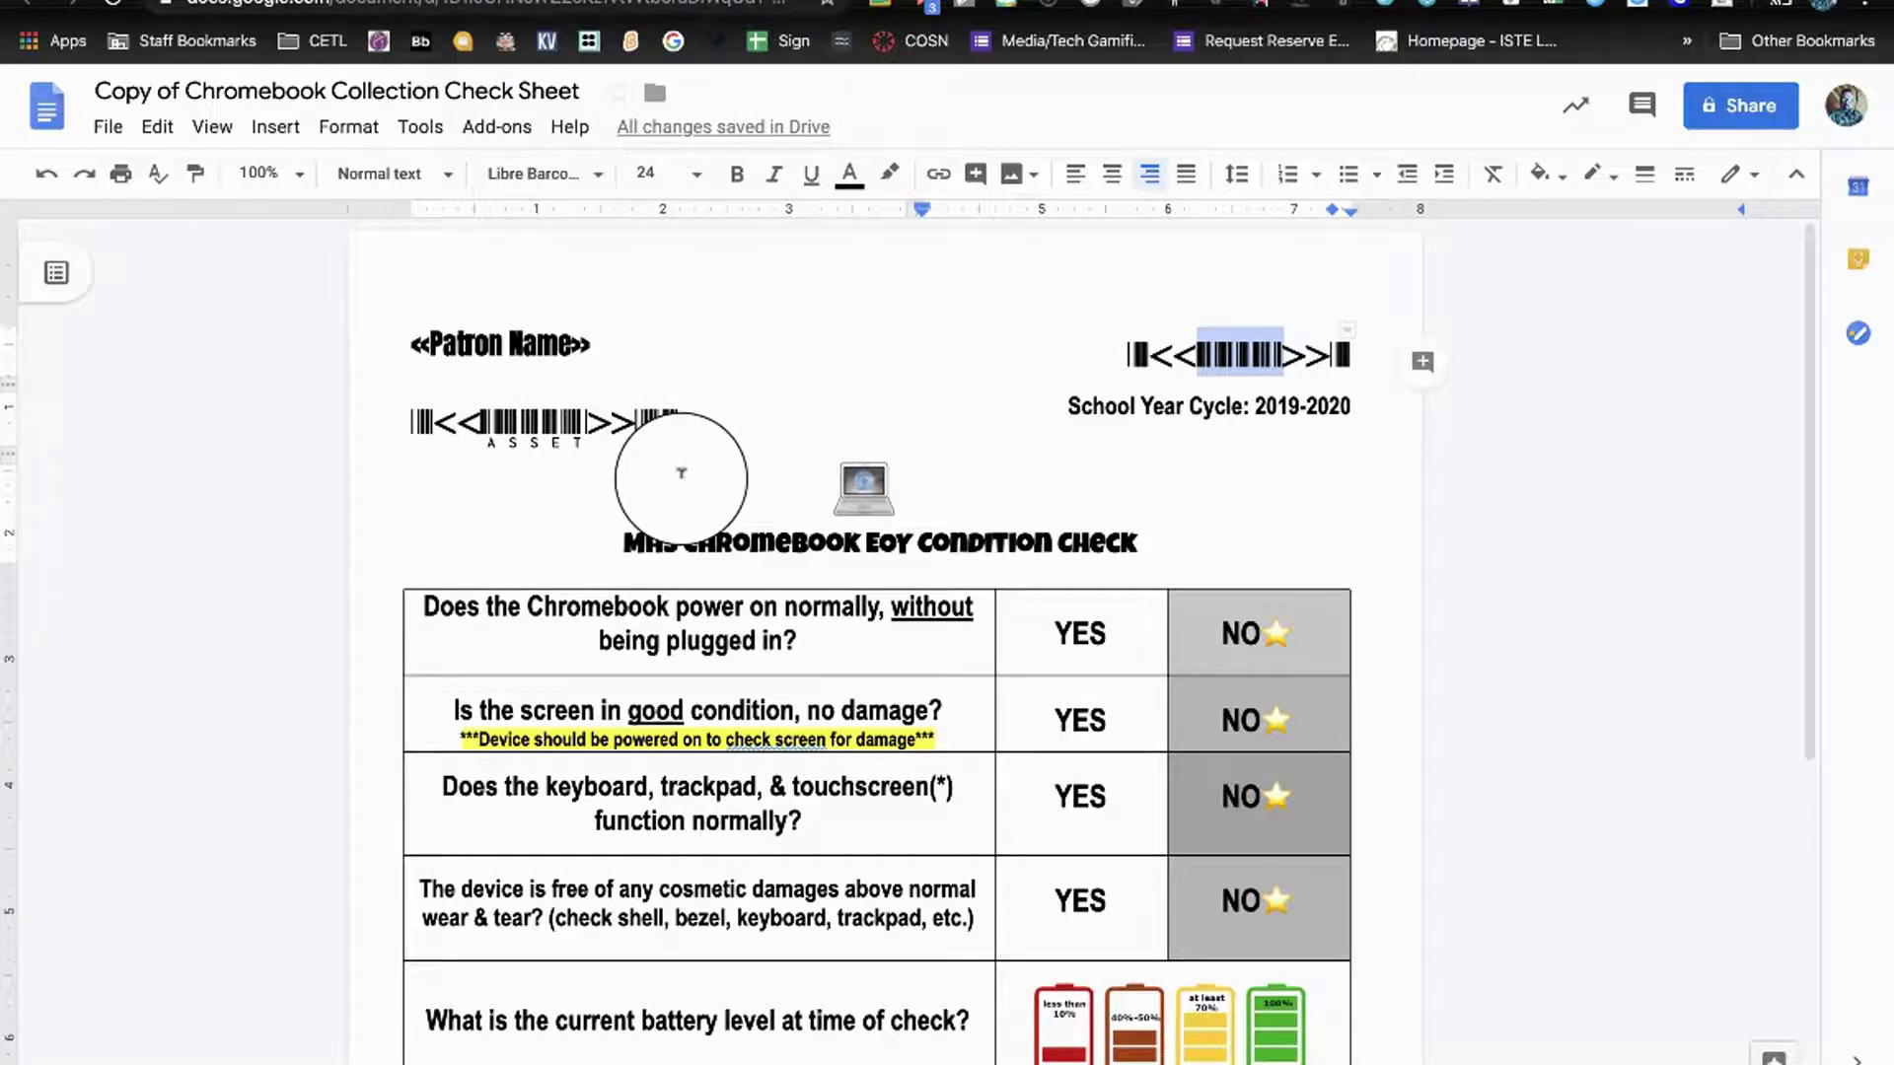
scroll(680, 473, down, 5)
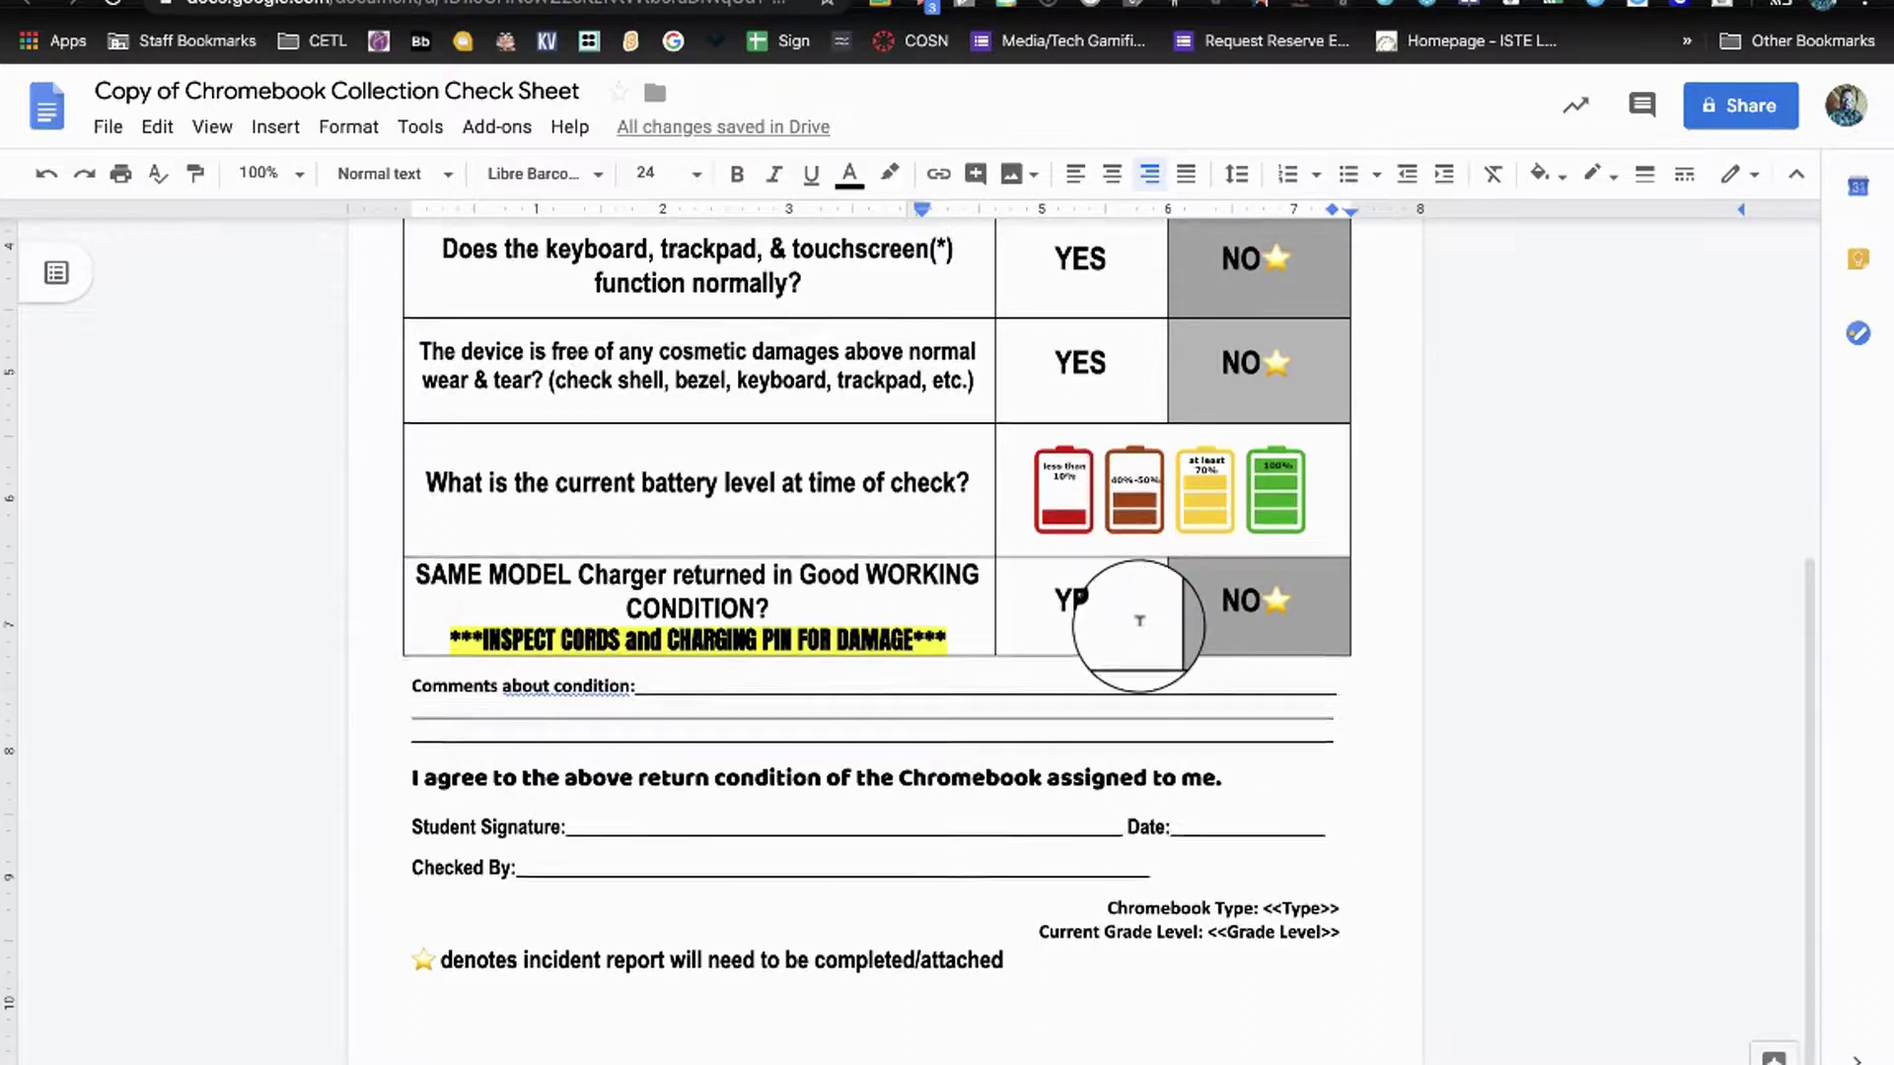
scroll(1132, 621, up, 5)
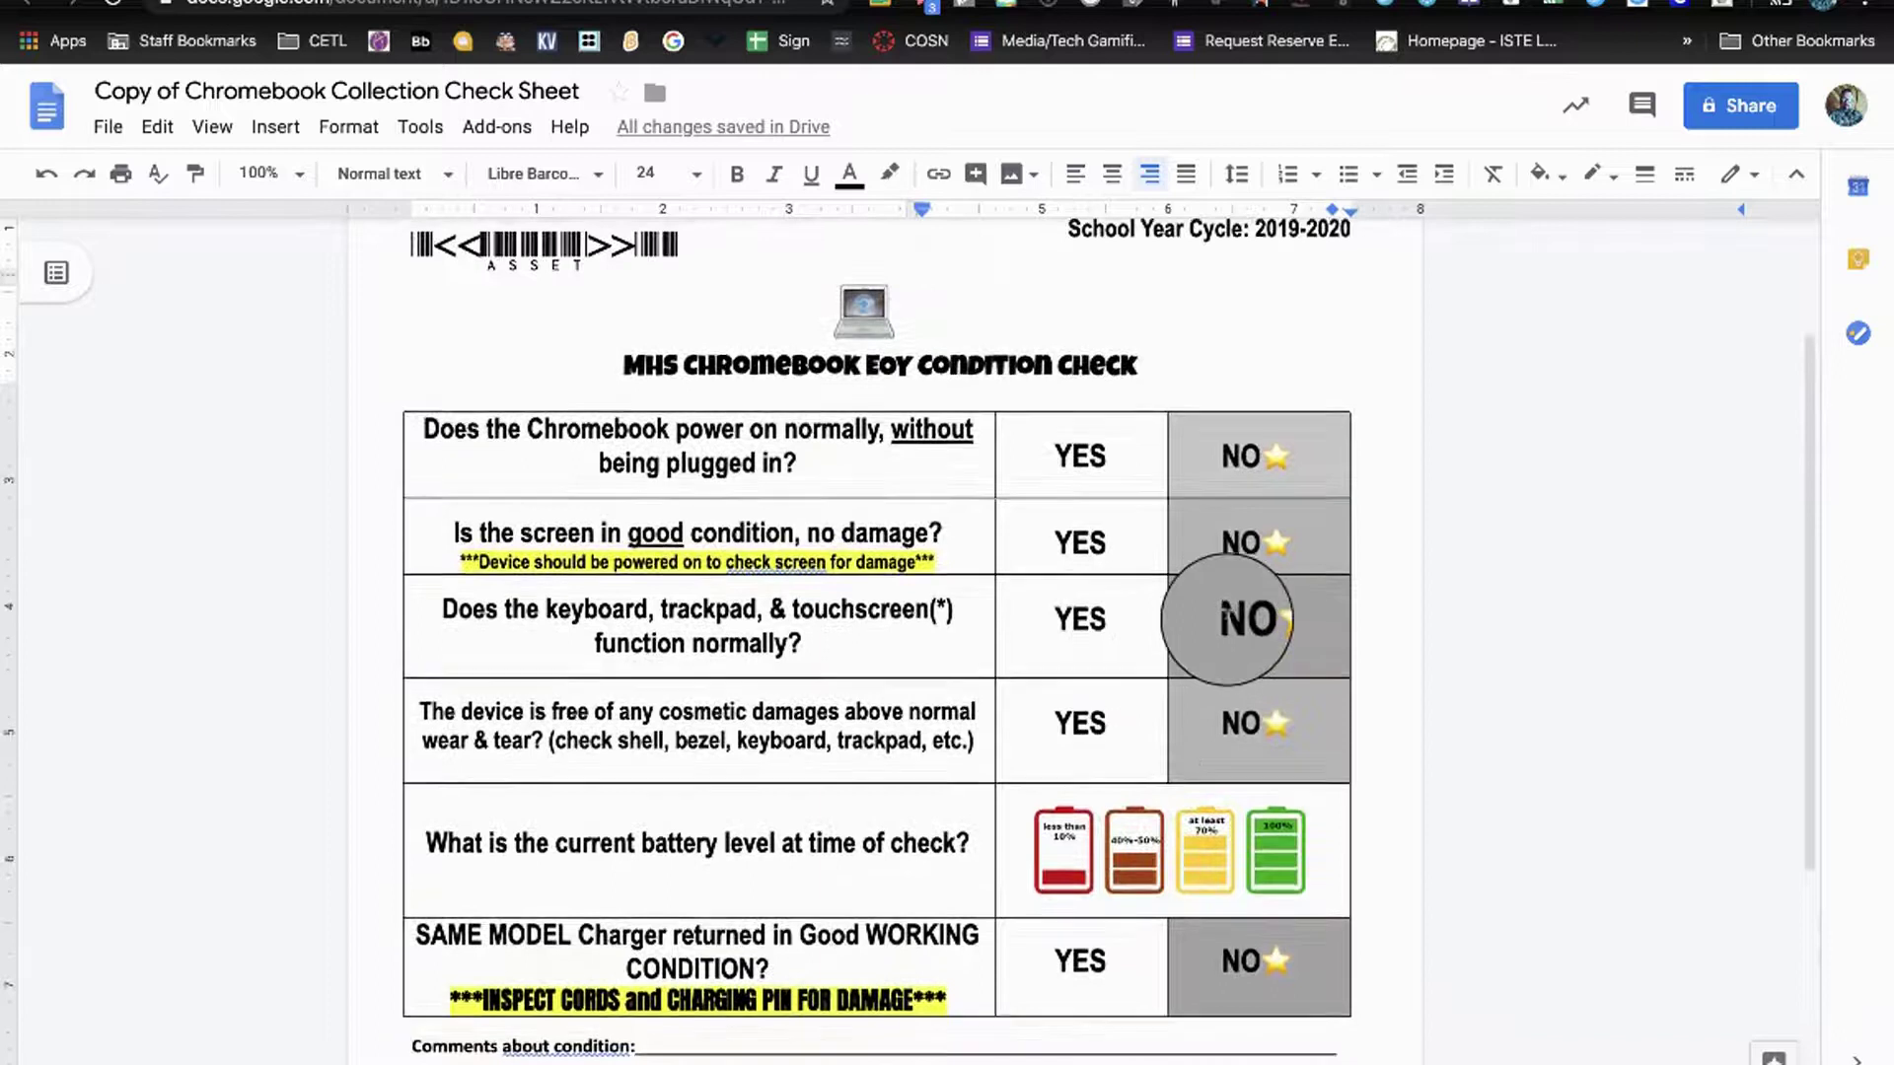
scroll(1238, 616, up, 1)
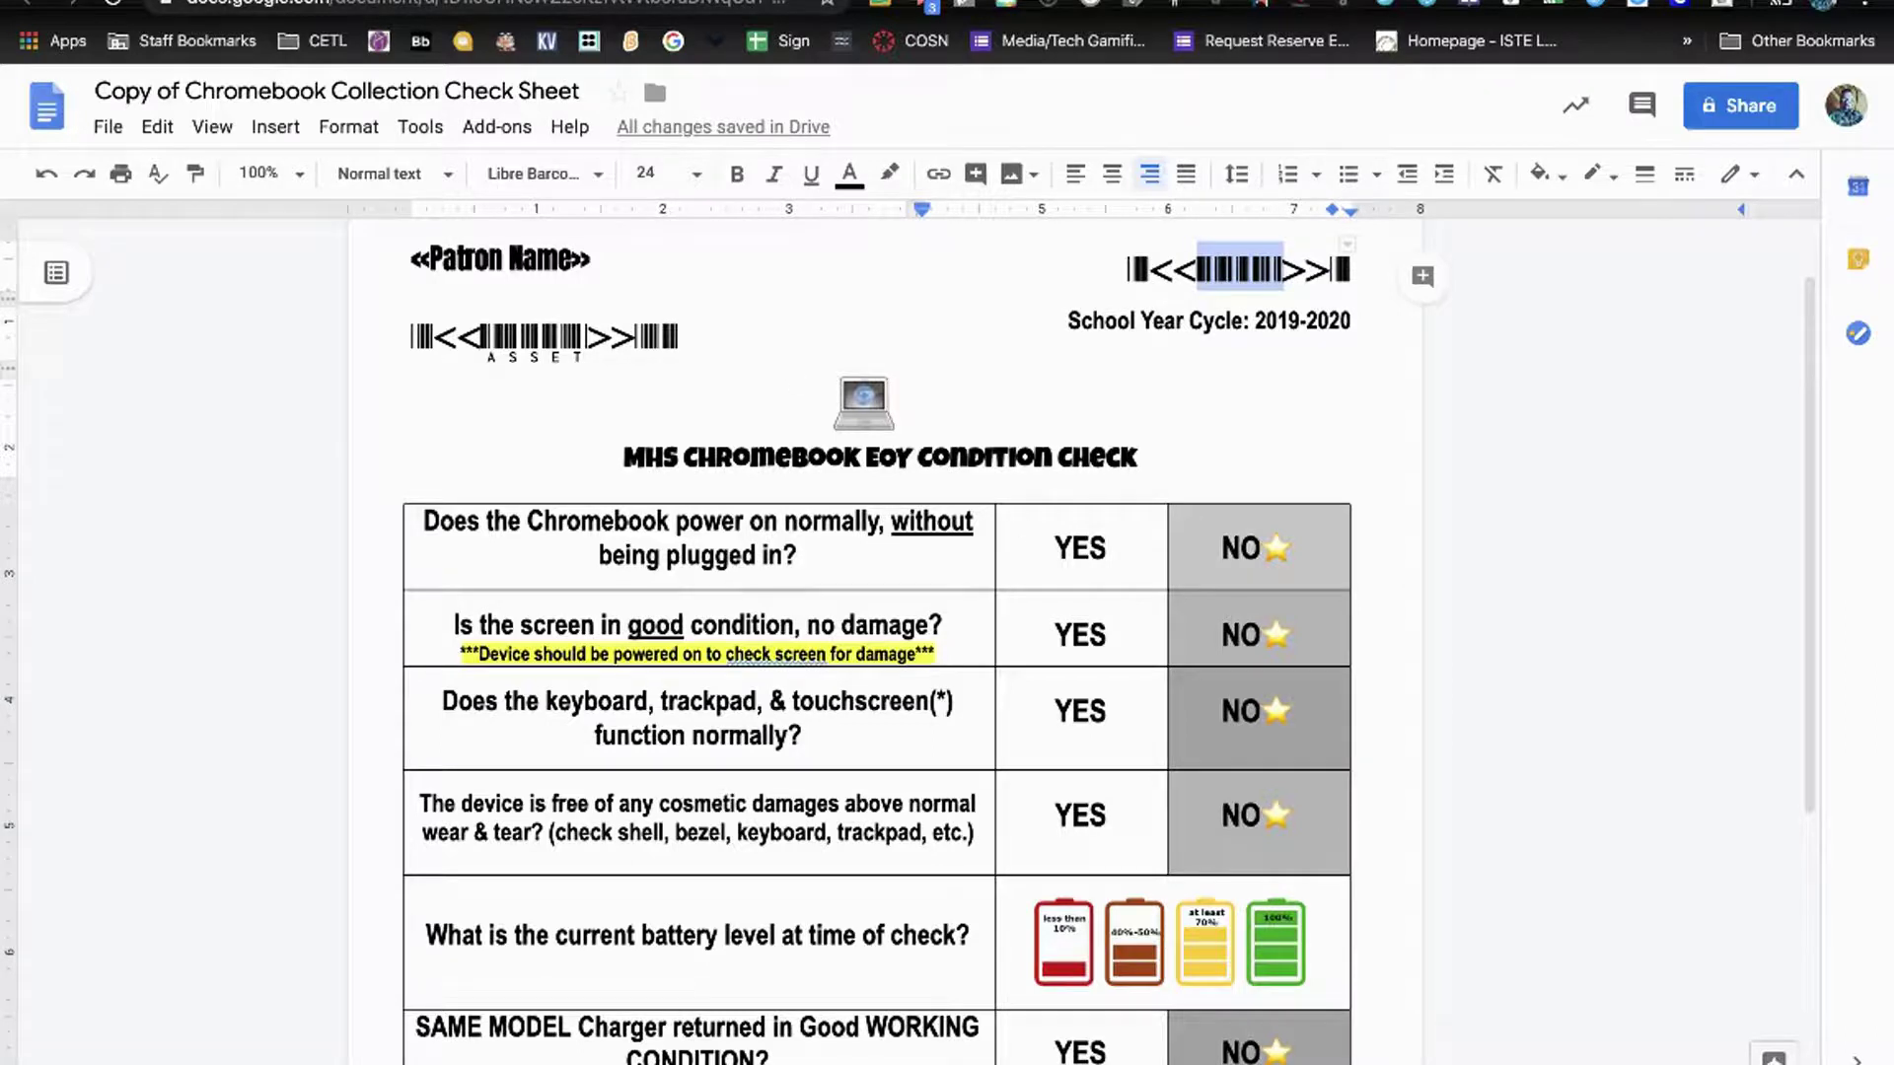
Switch to the CB Data spreadsheet and open its Add-ons menu.
key(ctrl+Tab)
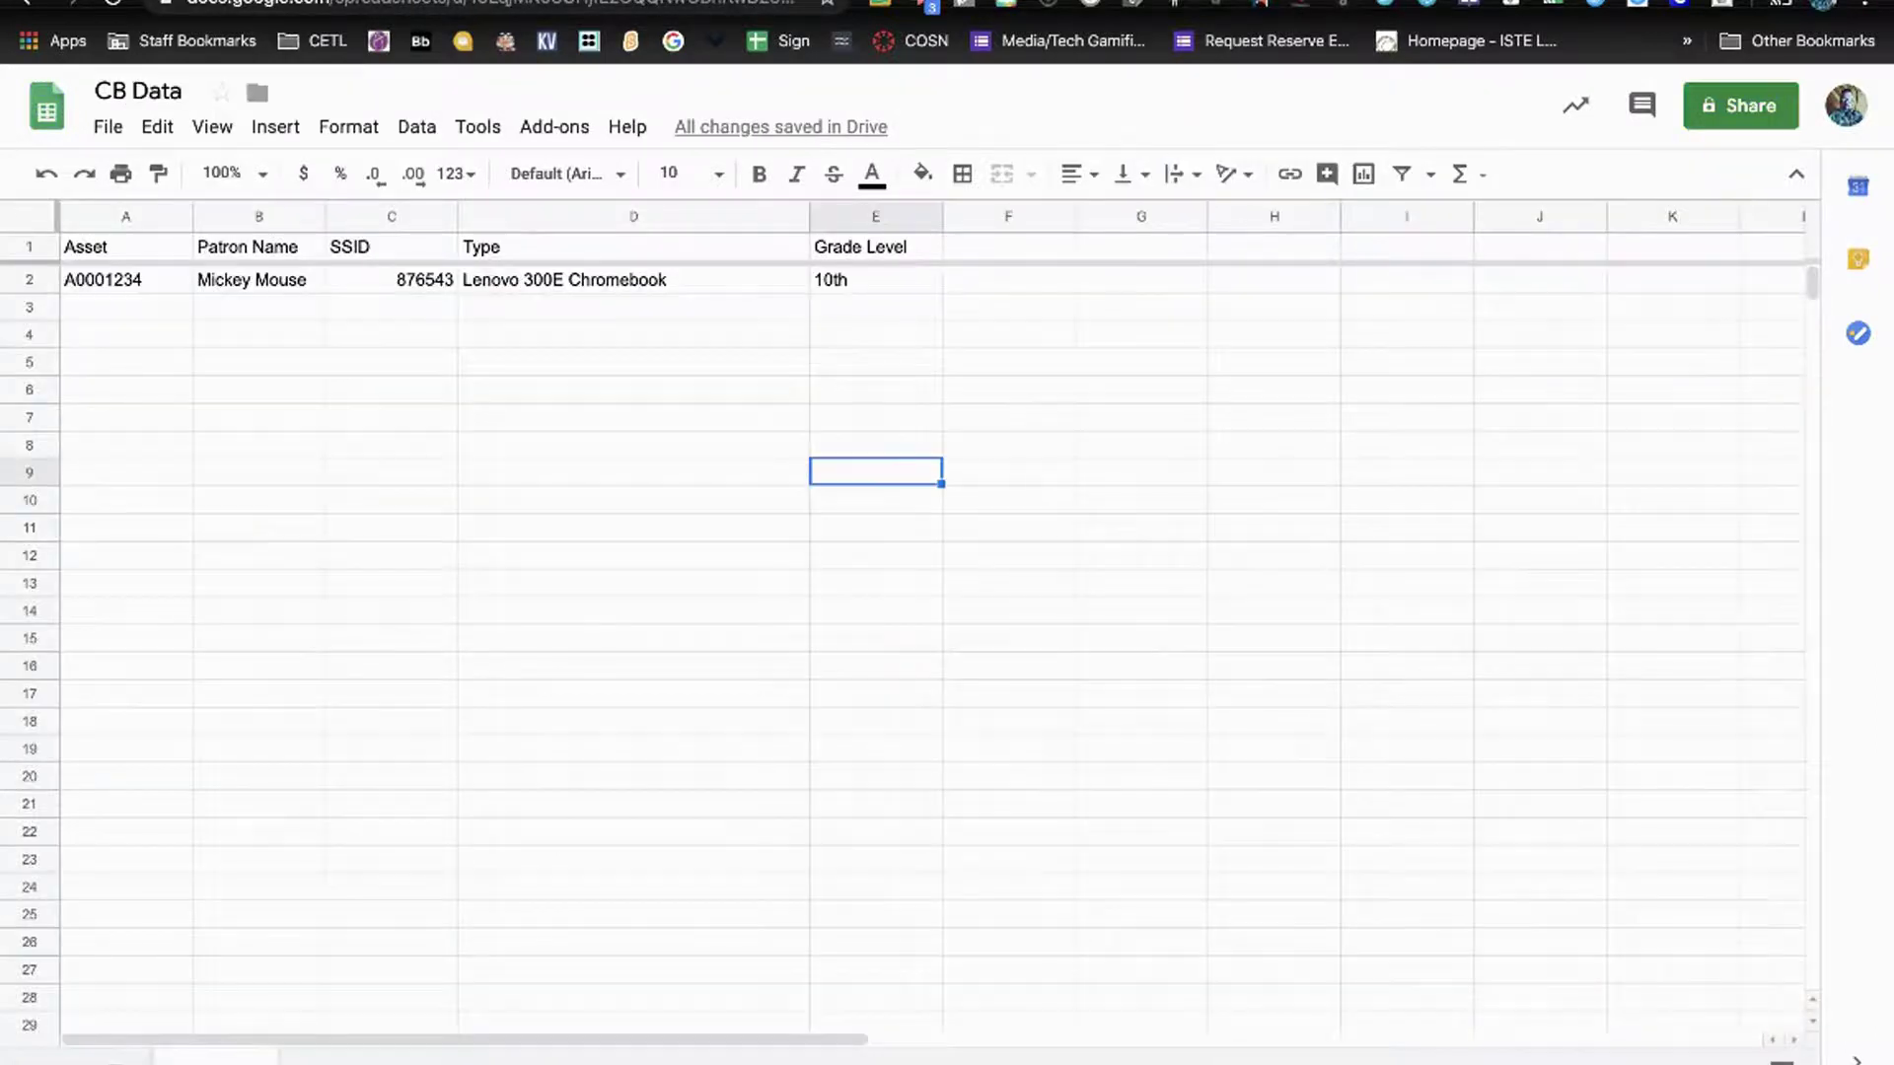
click(565, 143)
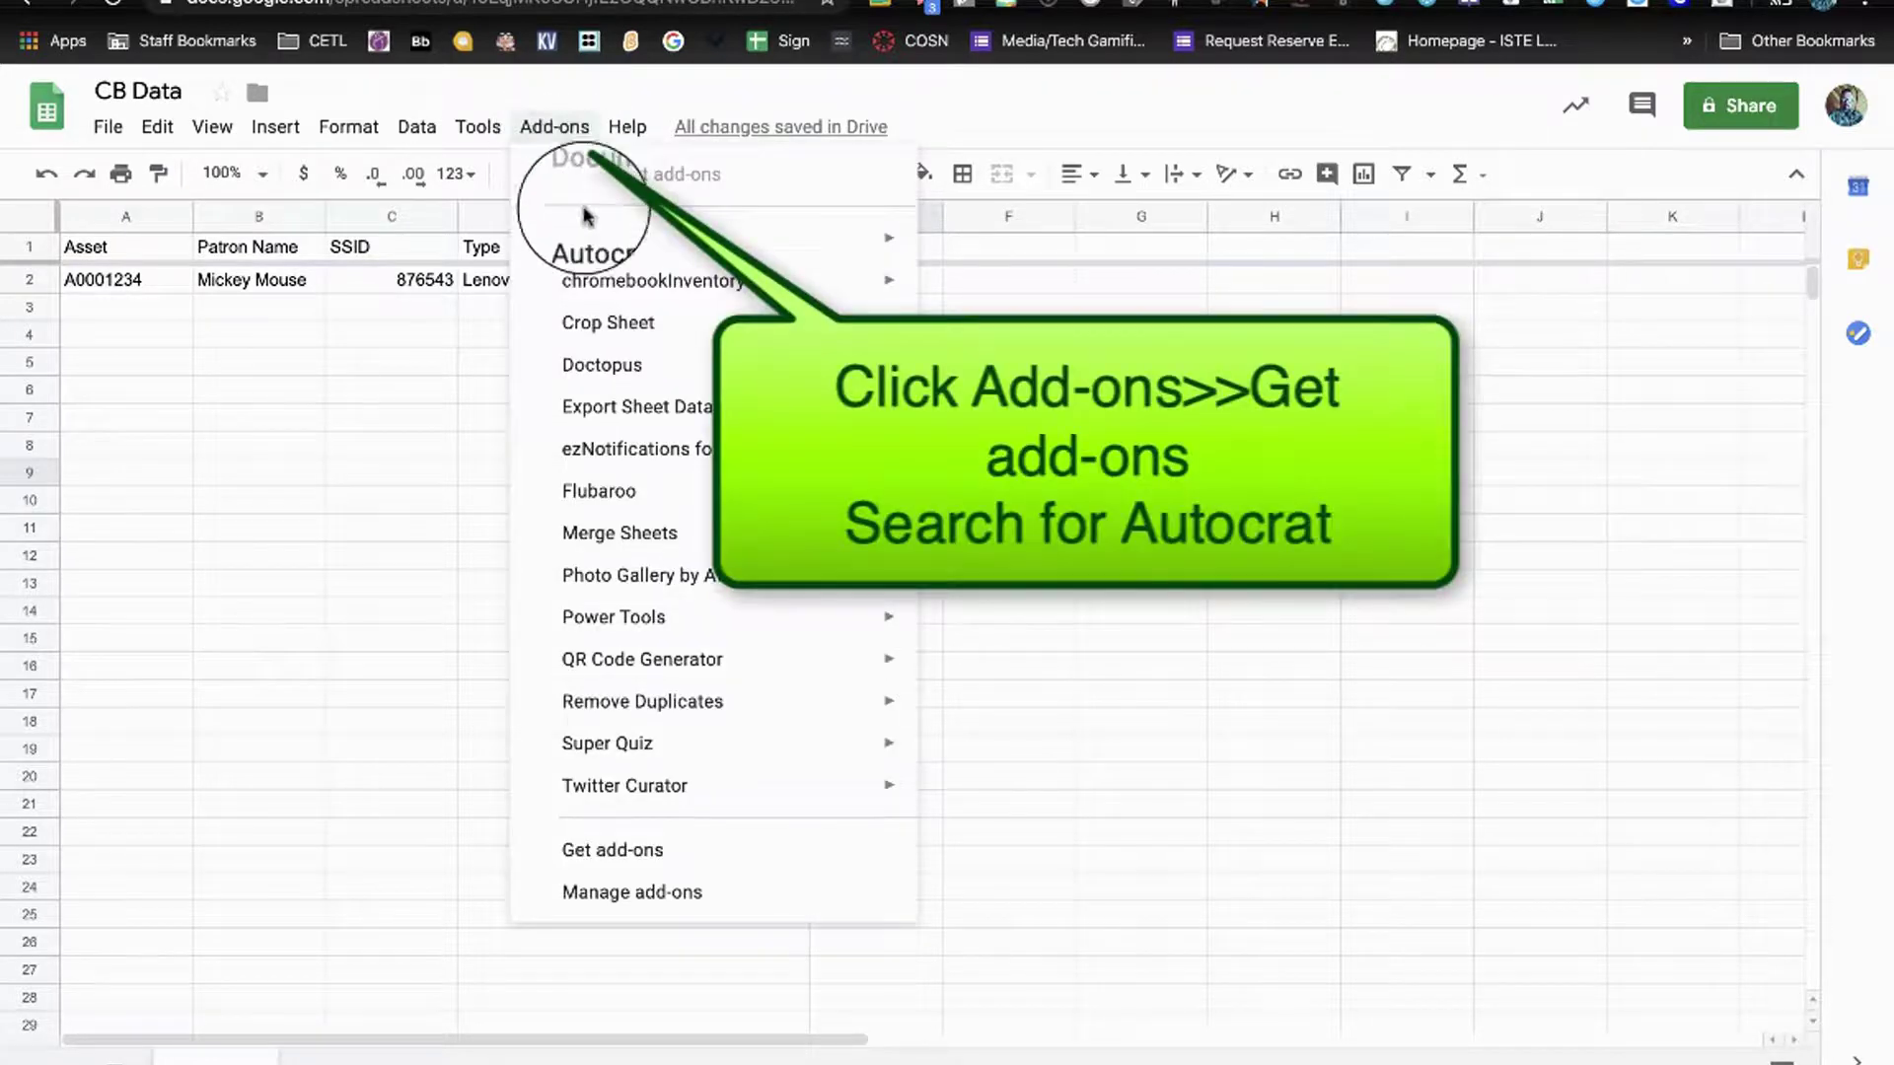
mouse_move(743, 277)
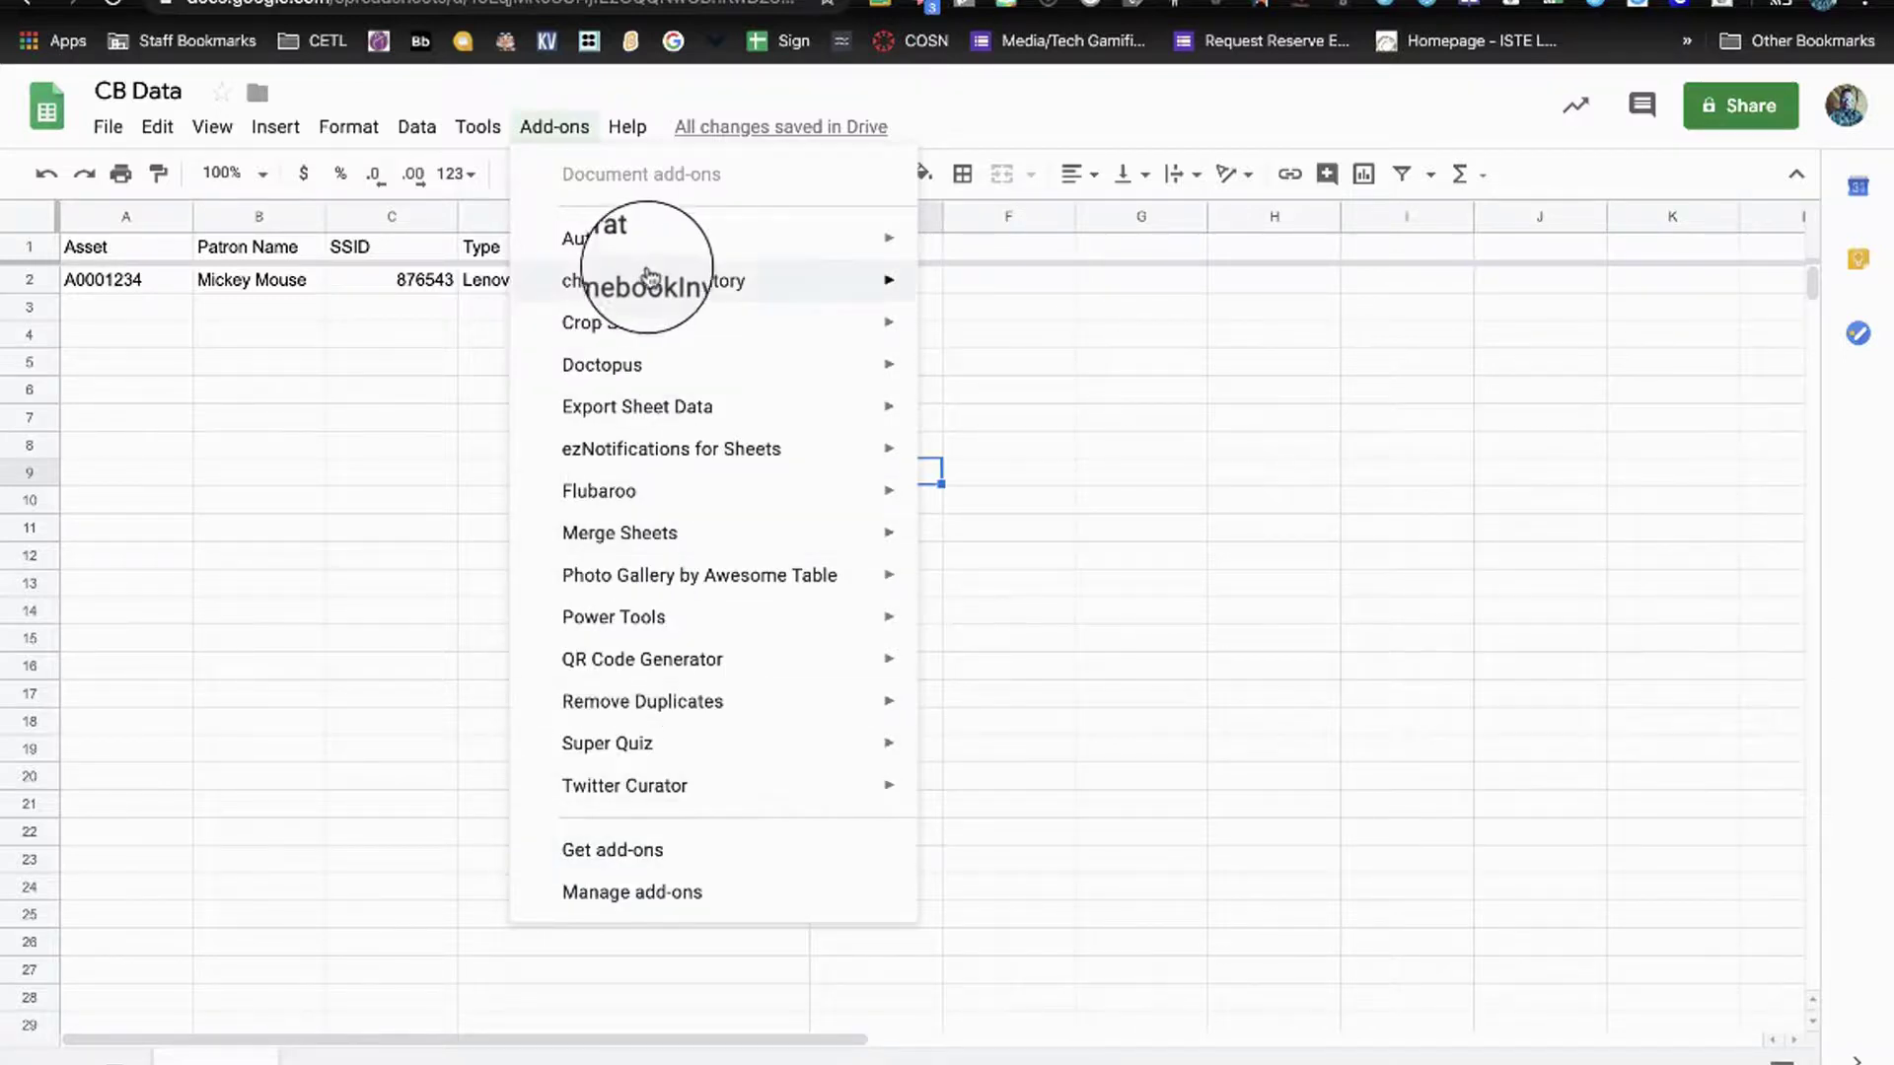
Launch AutoCrat and create a new merge job named 'CB Data sheet'.
mouse_move(649, 256)
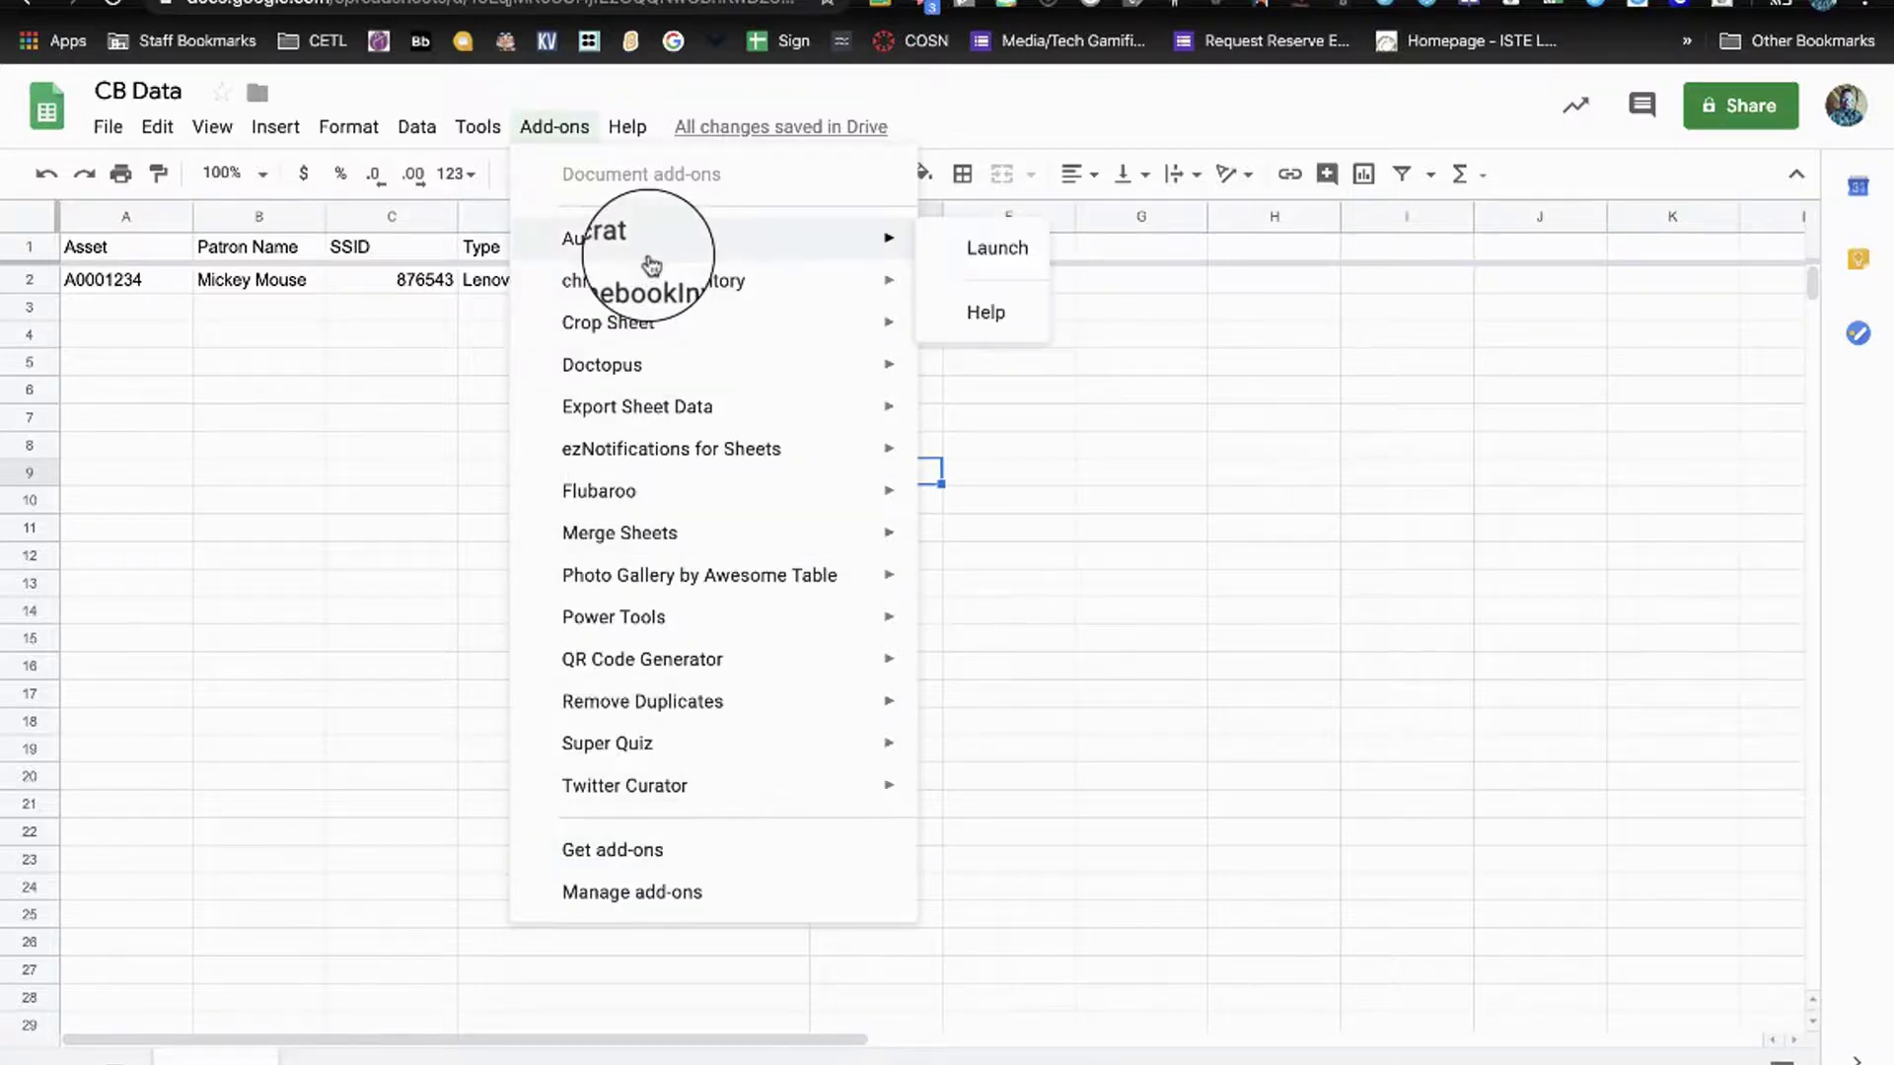
click(972, 251)
click(1338, 868)
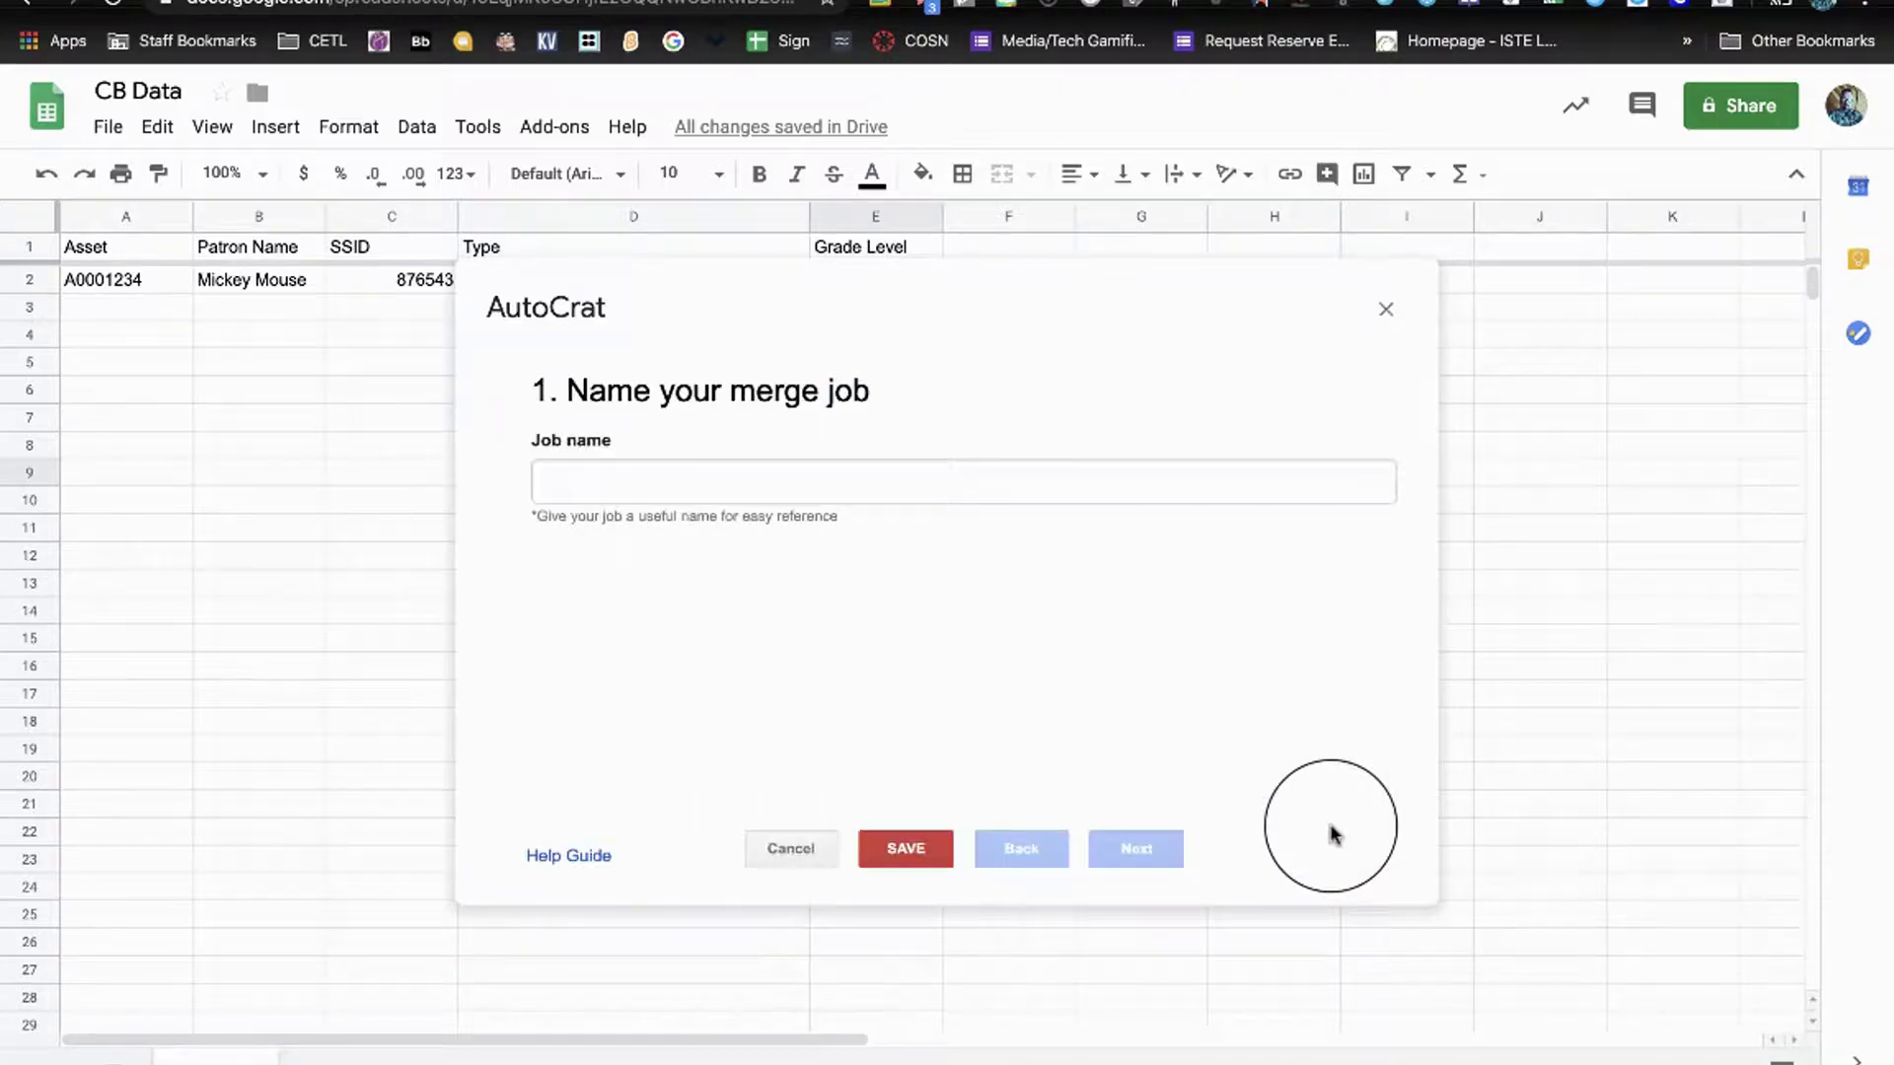
click(1003, 479)
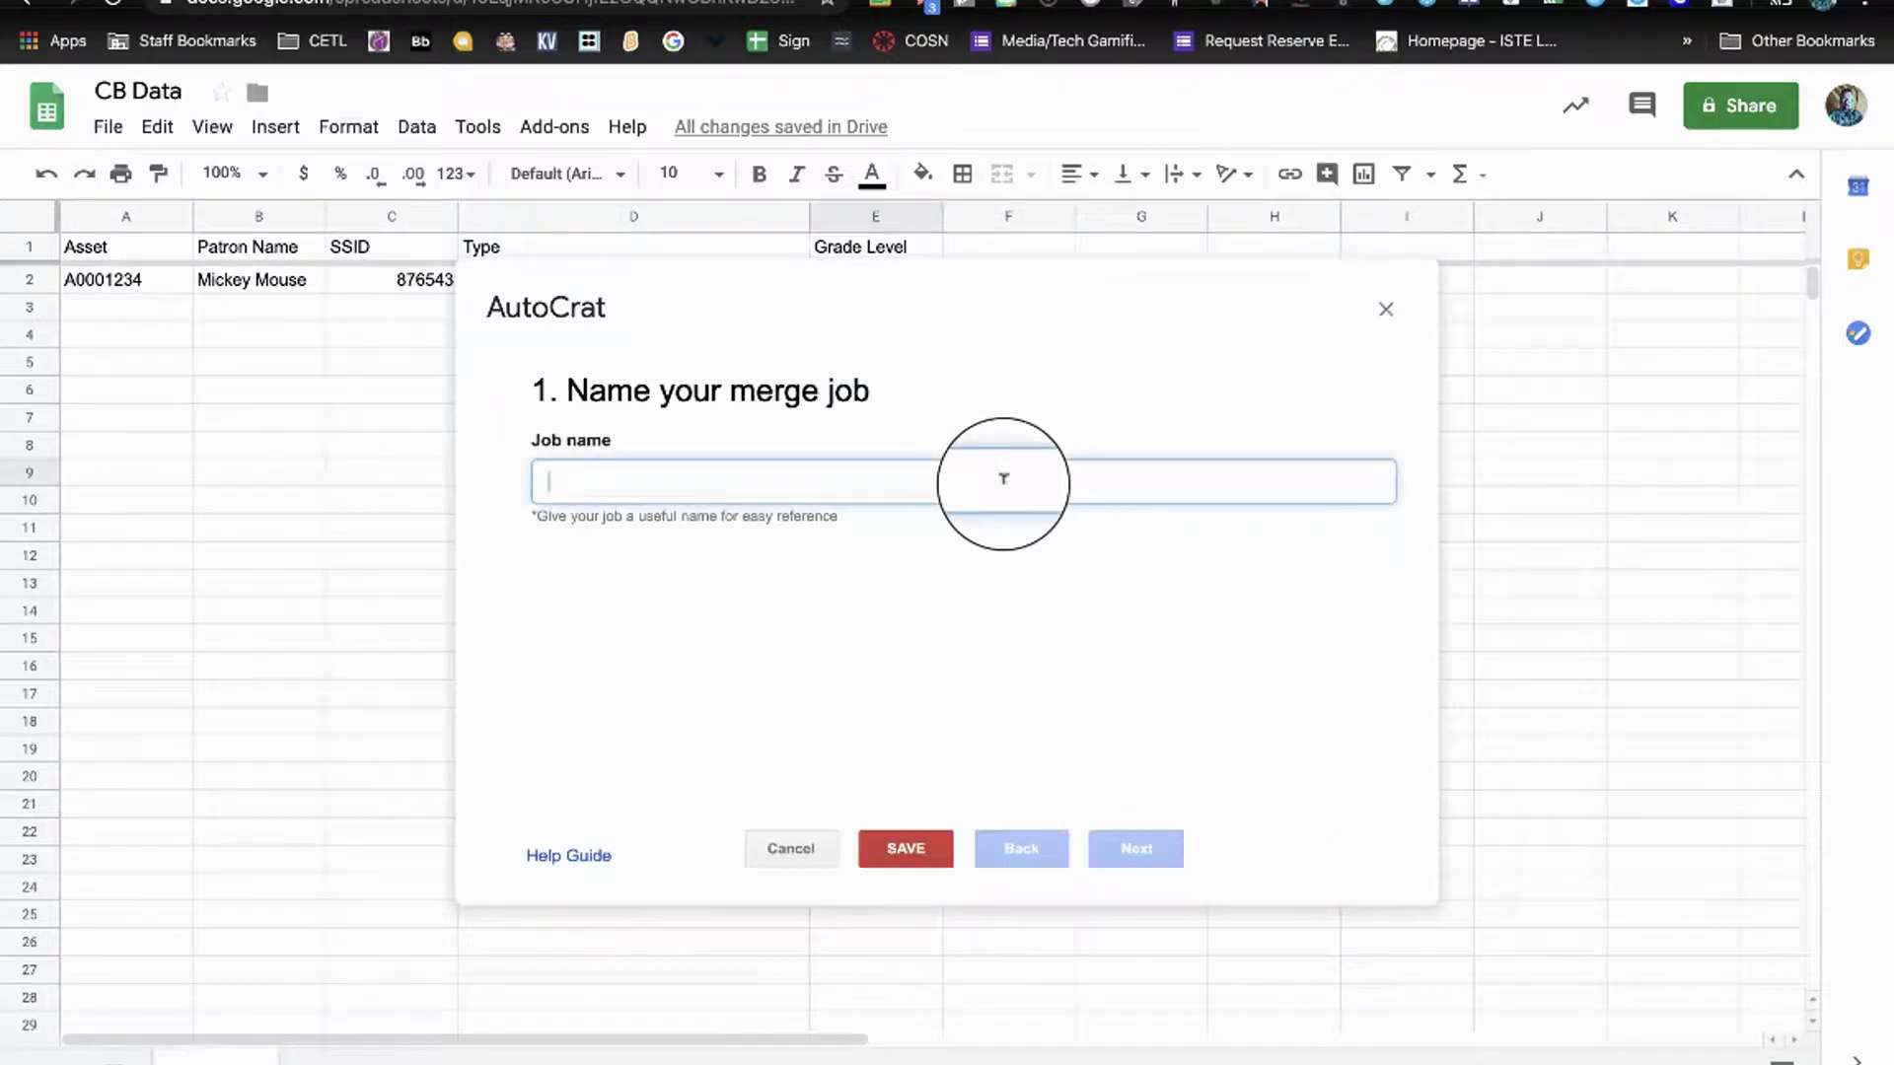
text(Cb)
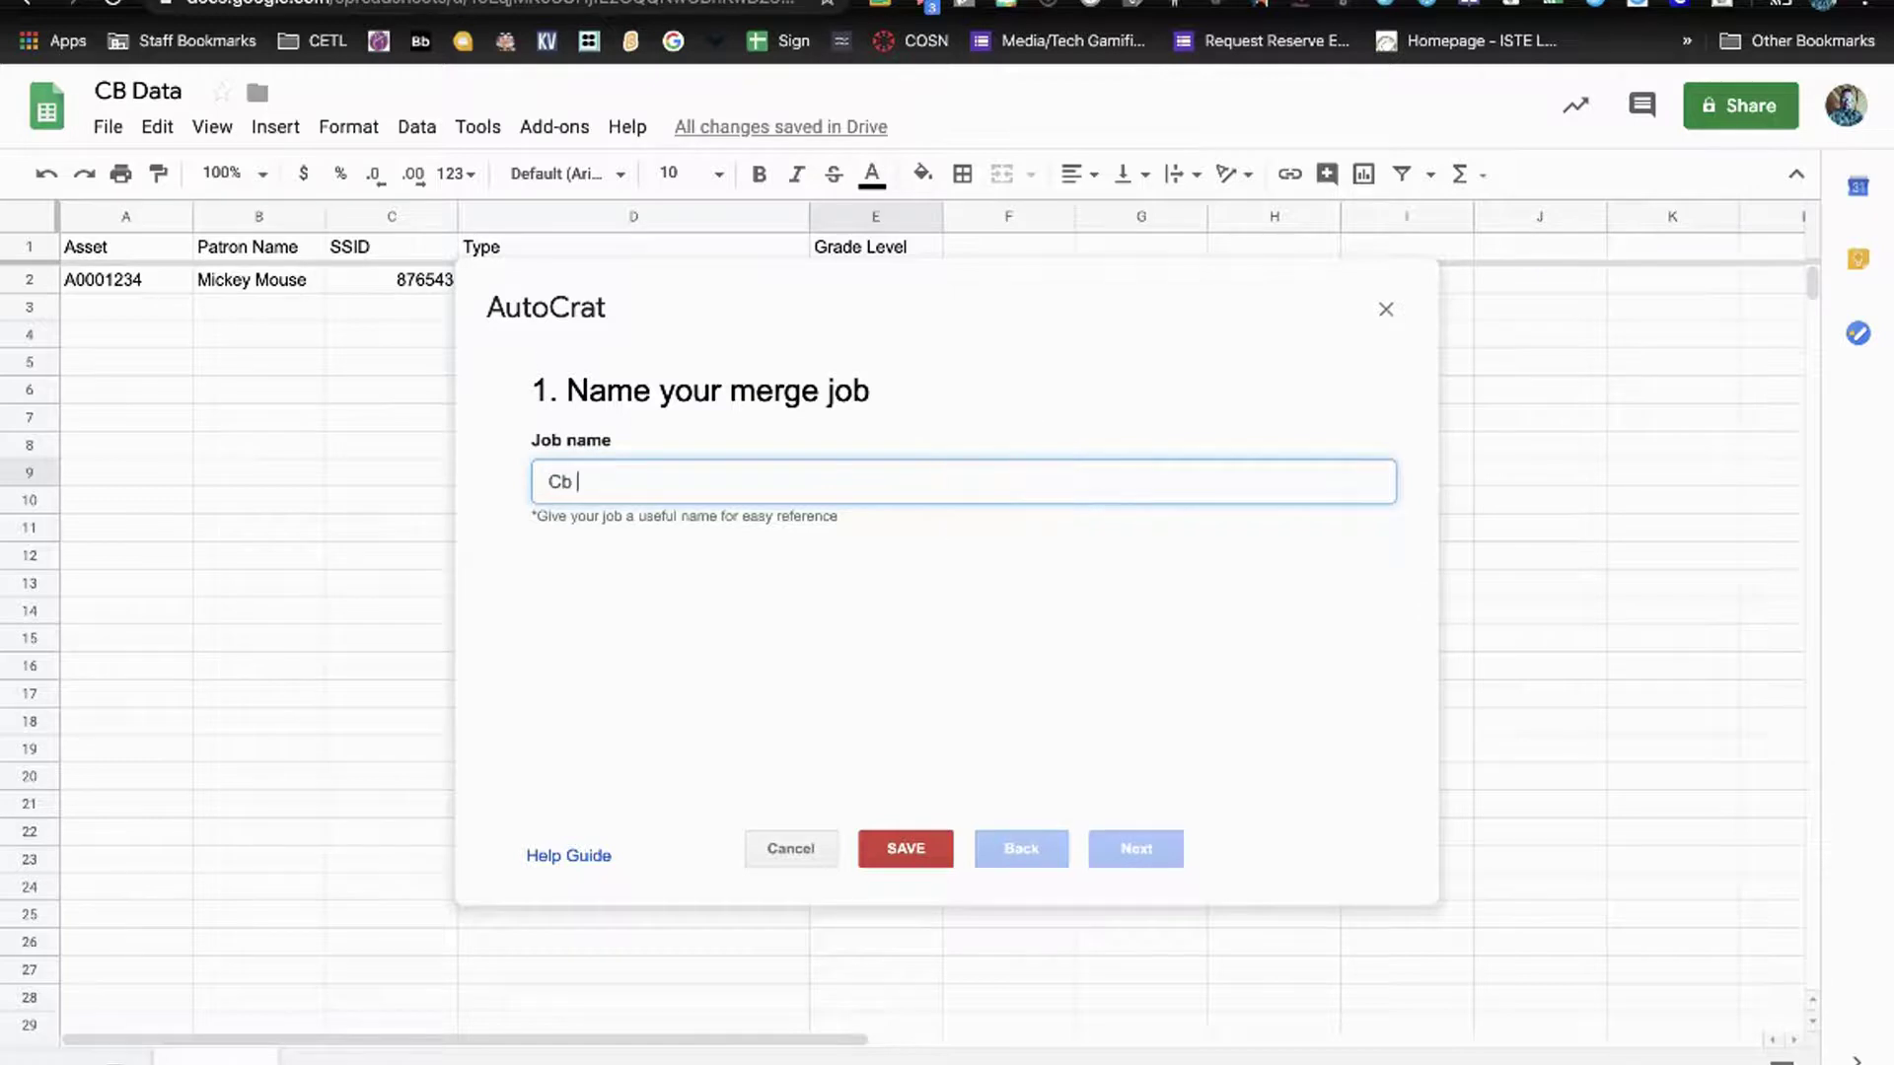
key(BackSpace)
text(B)
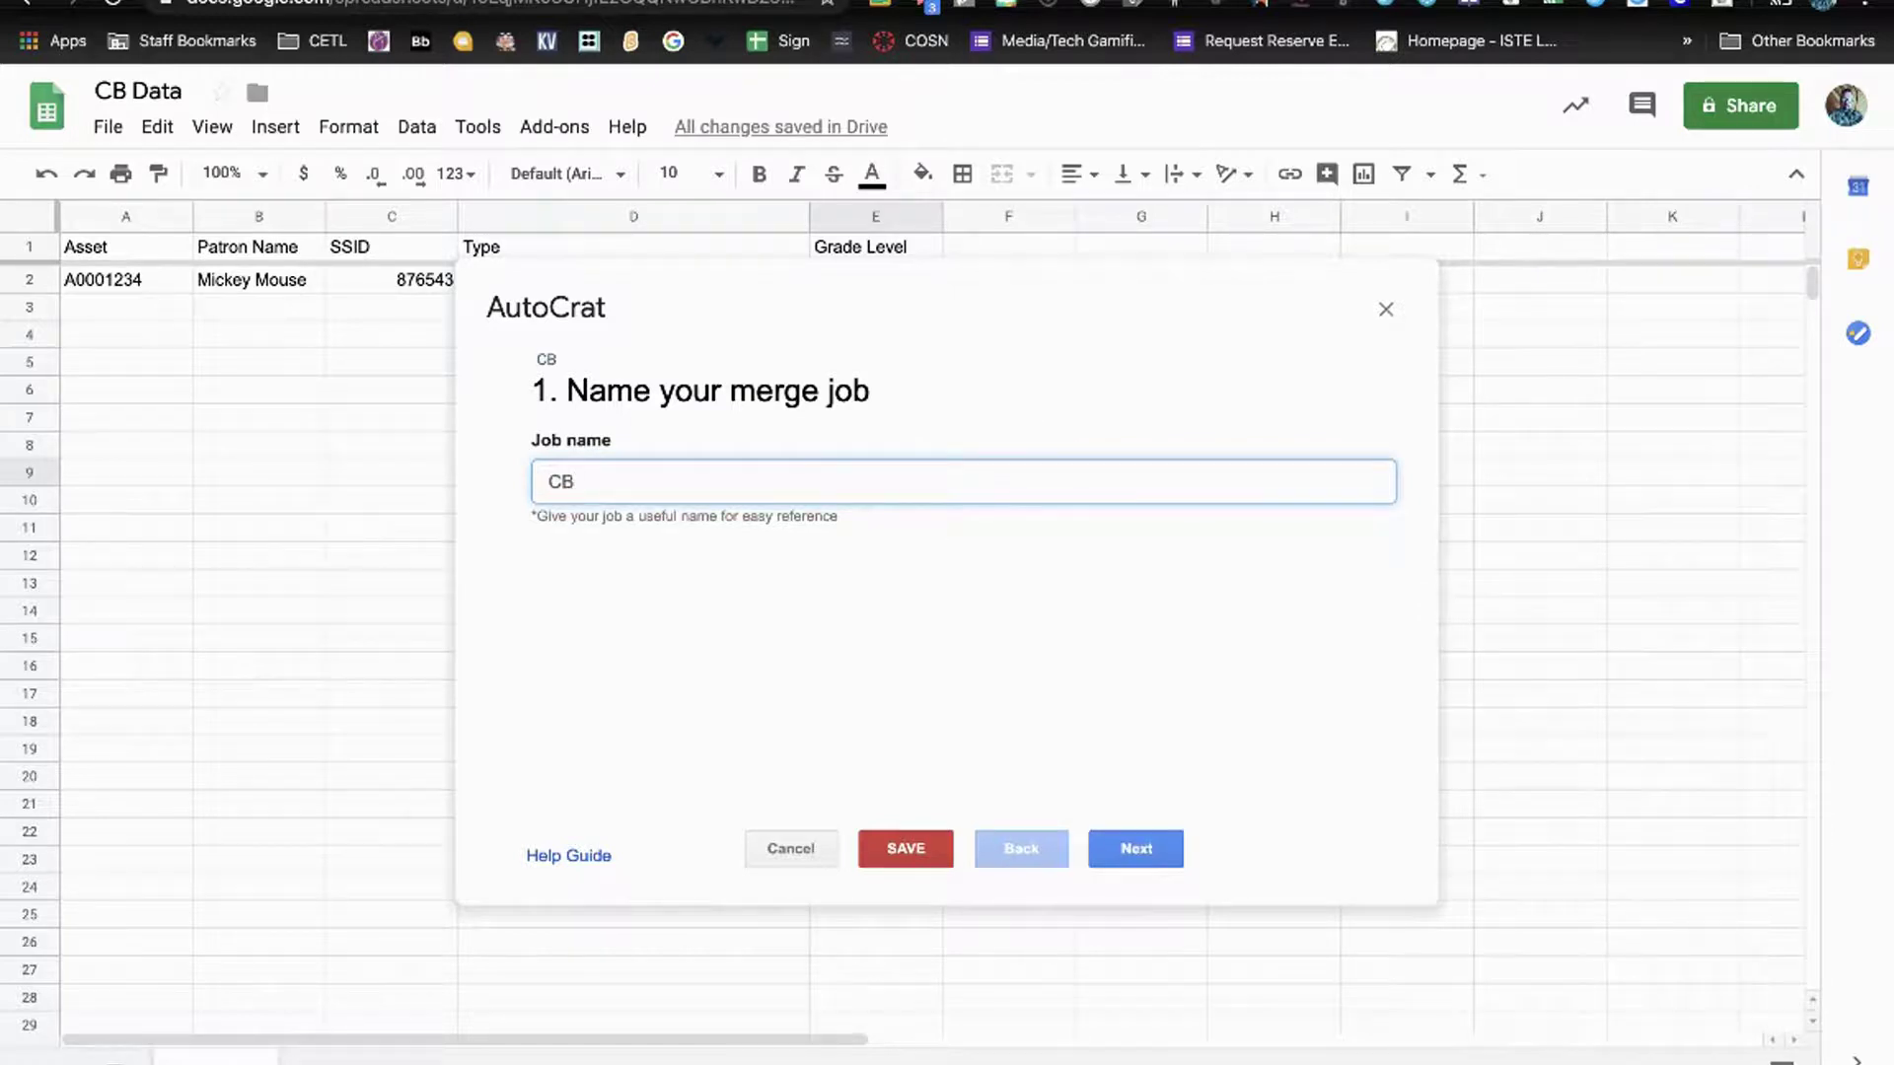
text( Data sheet)
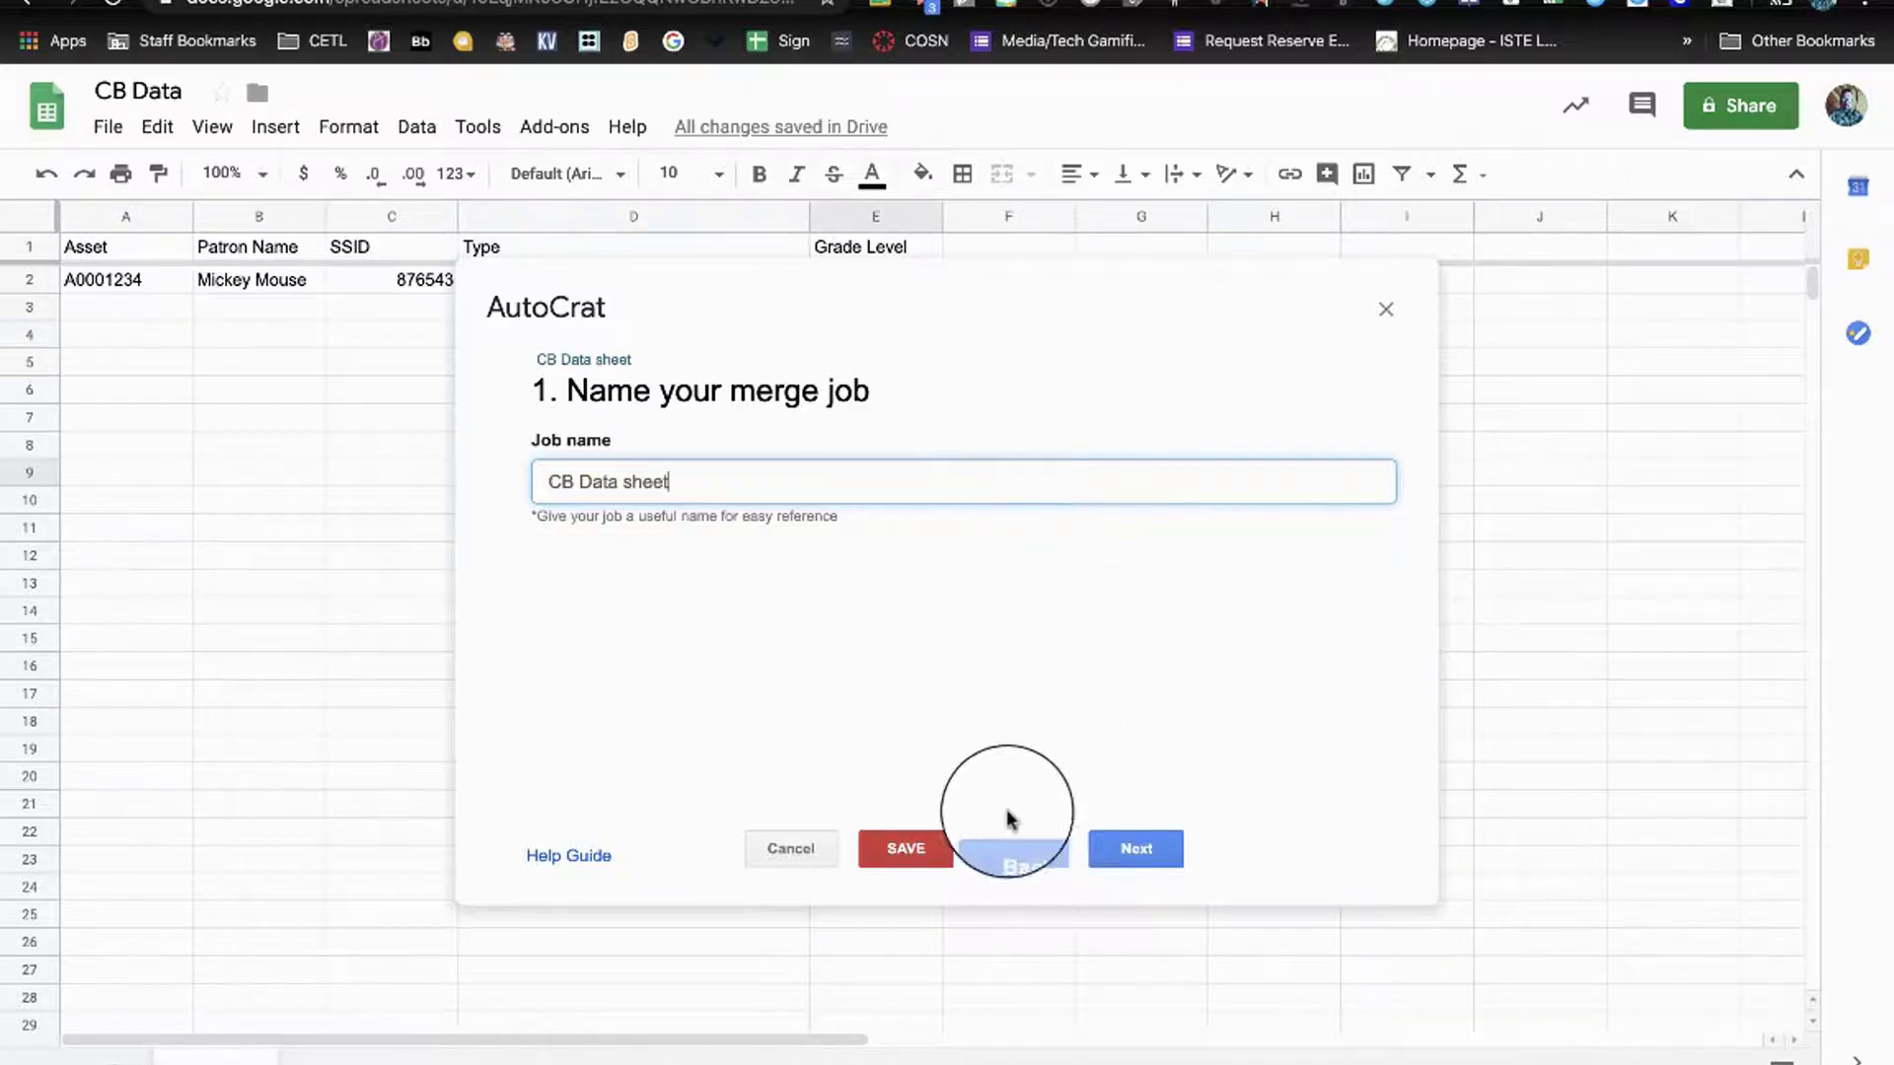
click(1144, 855)
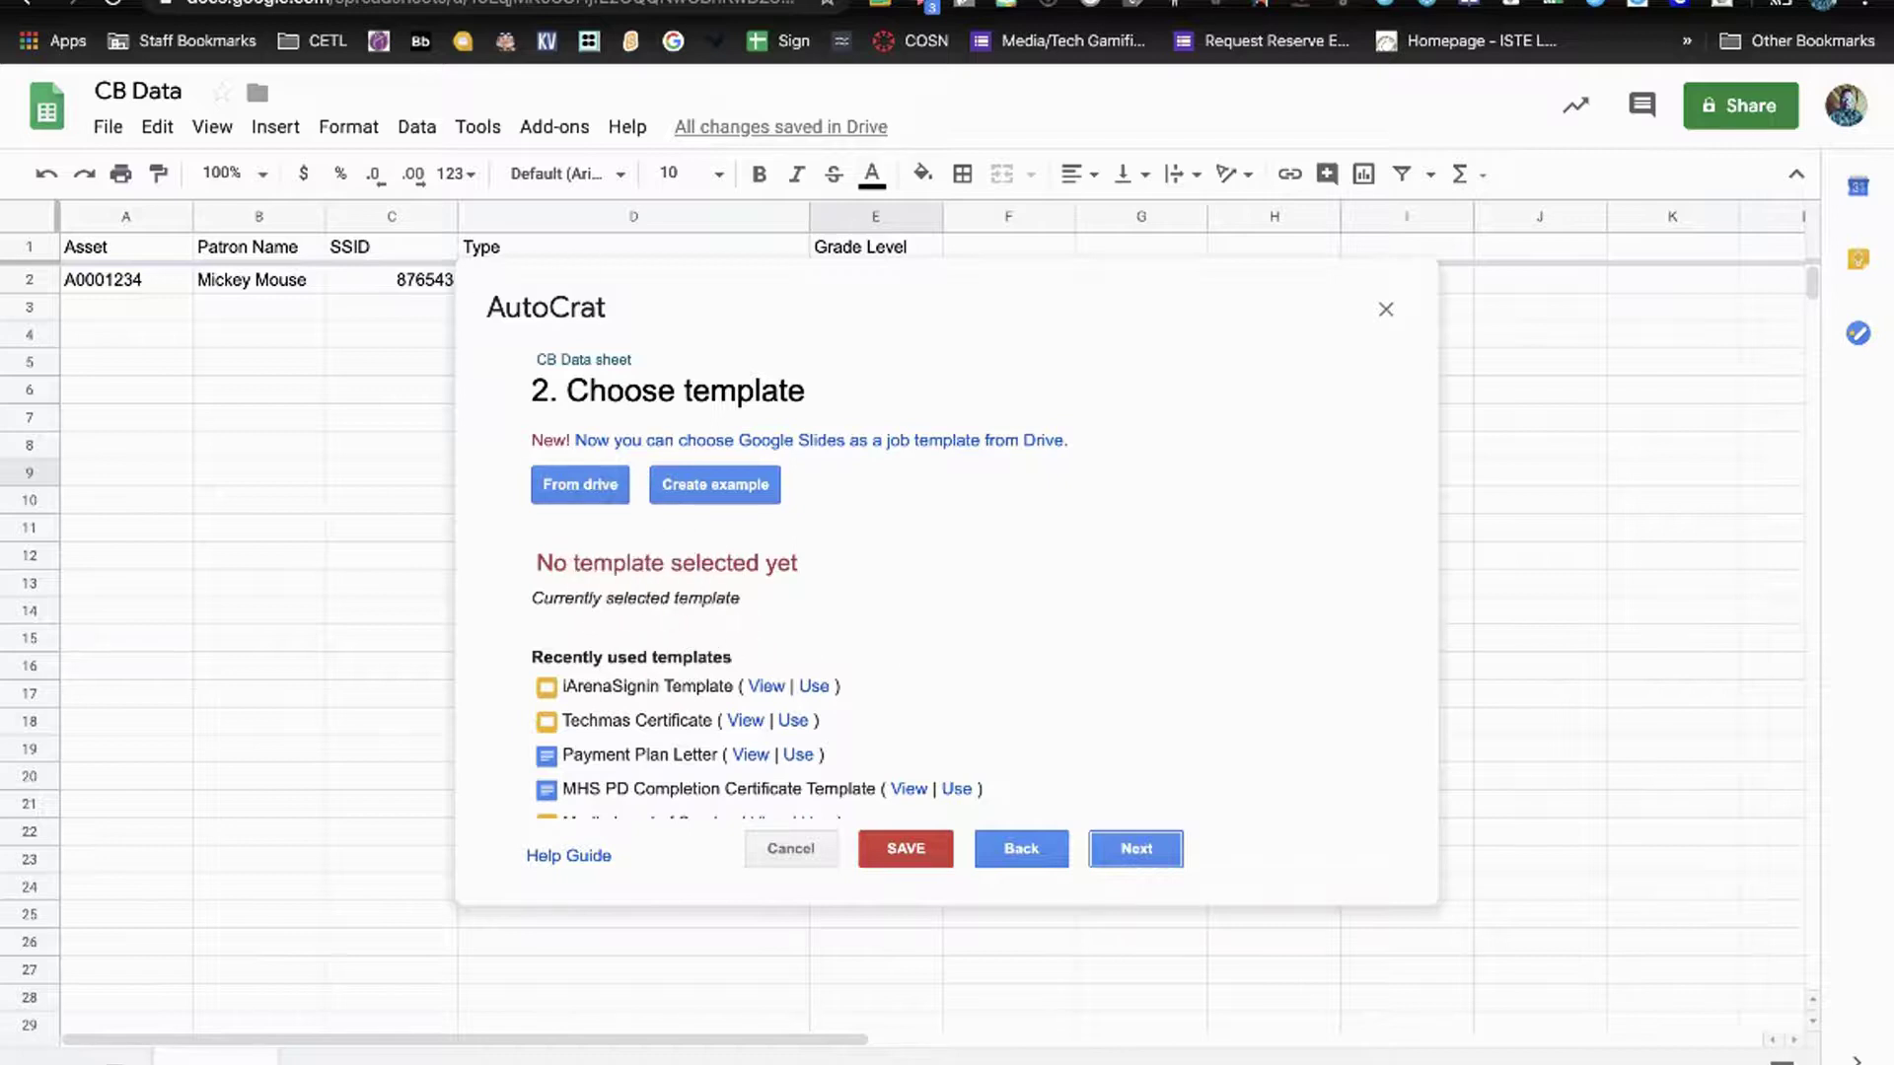
Choose Copy of Chromebook Collection Check Sheet from Drive as the job's template.
click(600, 491)
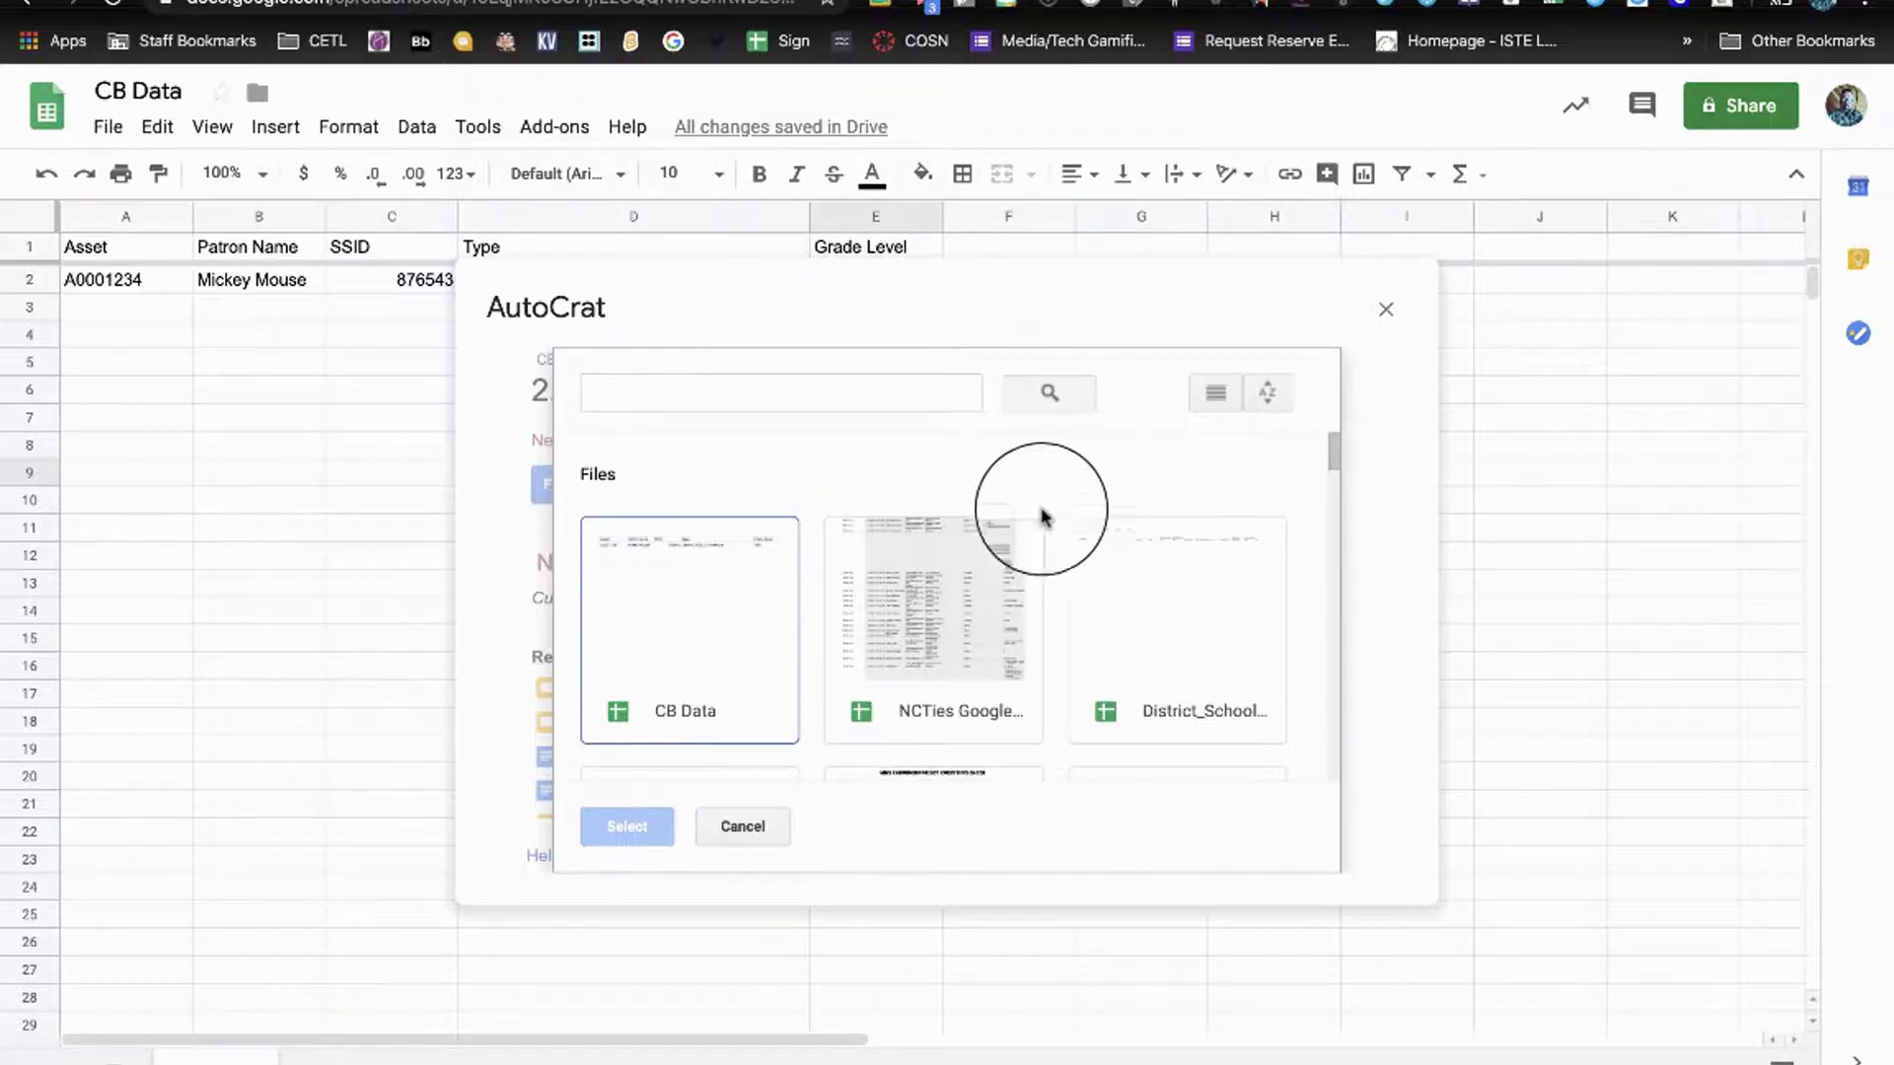
scroll(973, 546, down, 3)
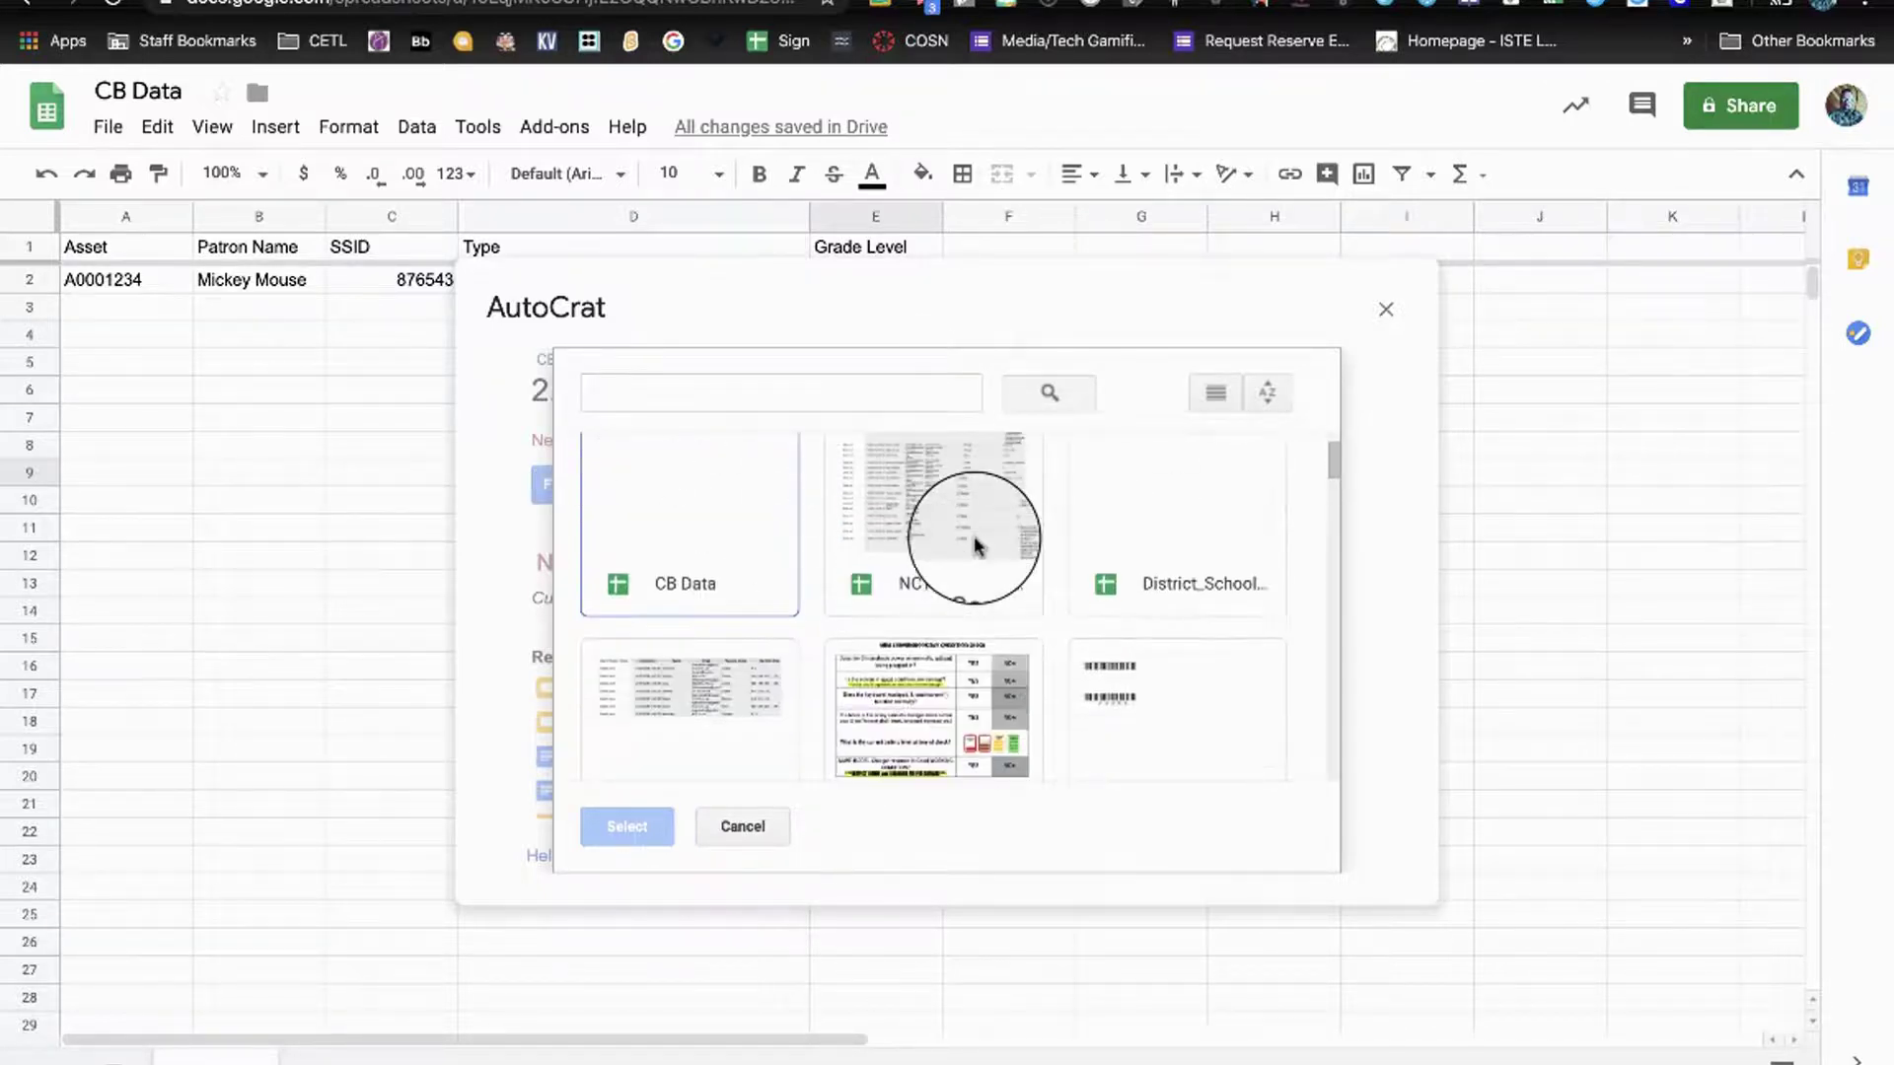
click(915, 619)
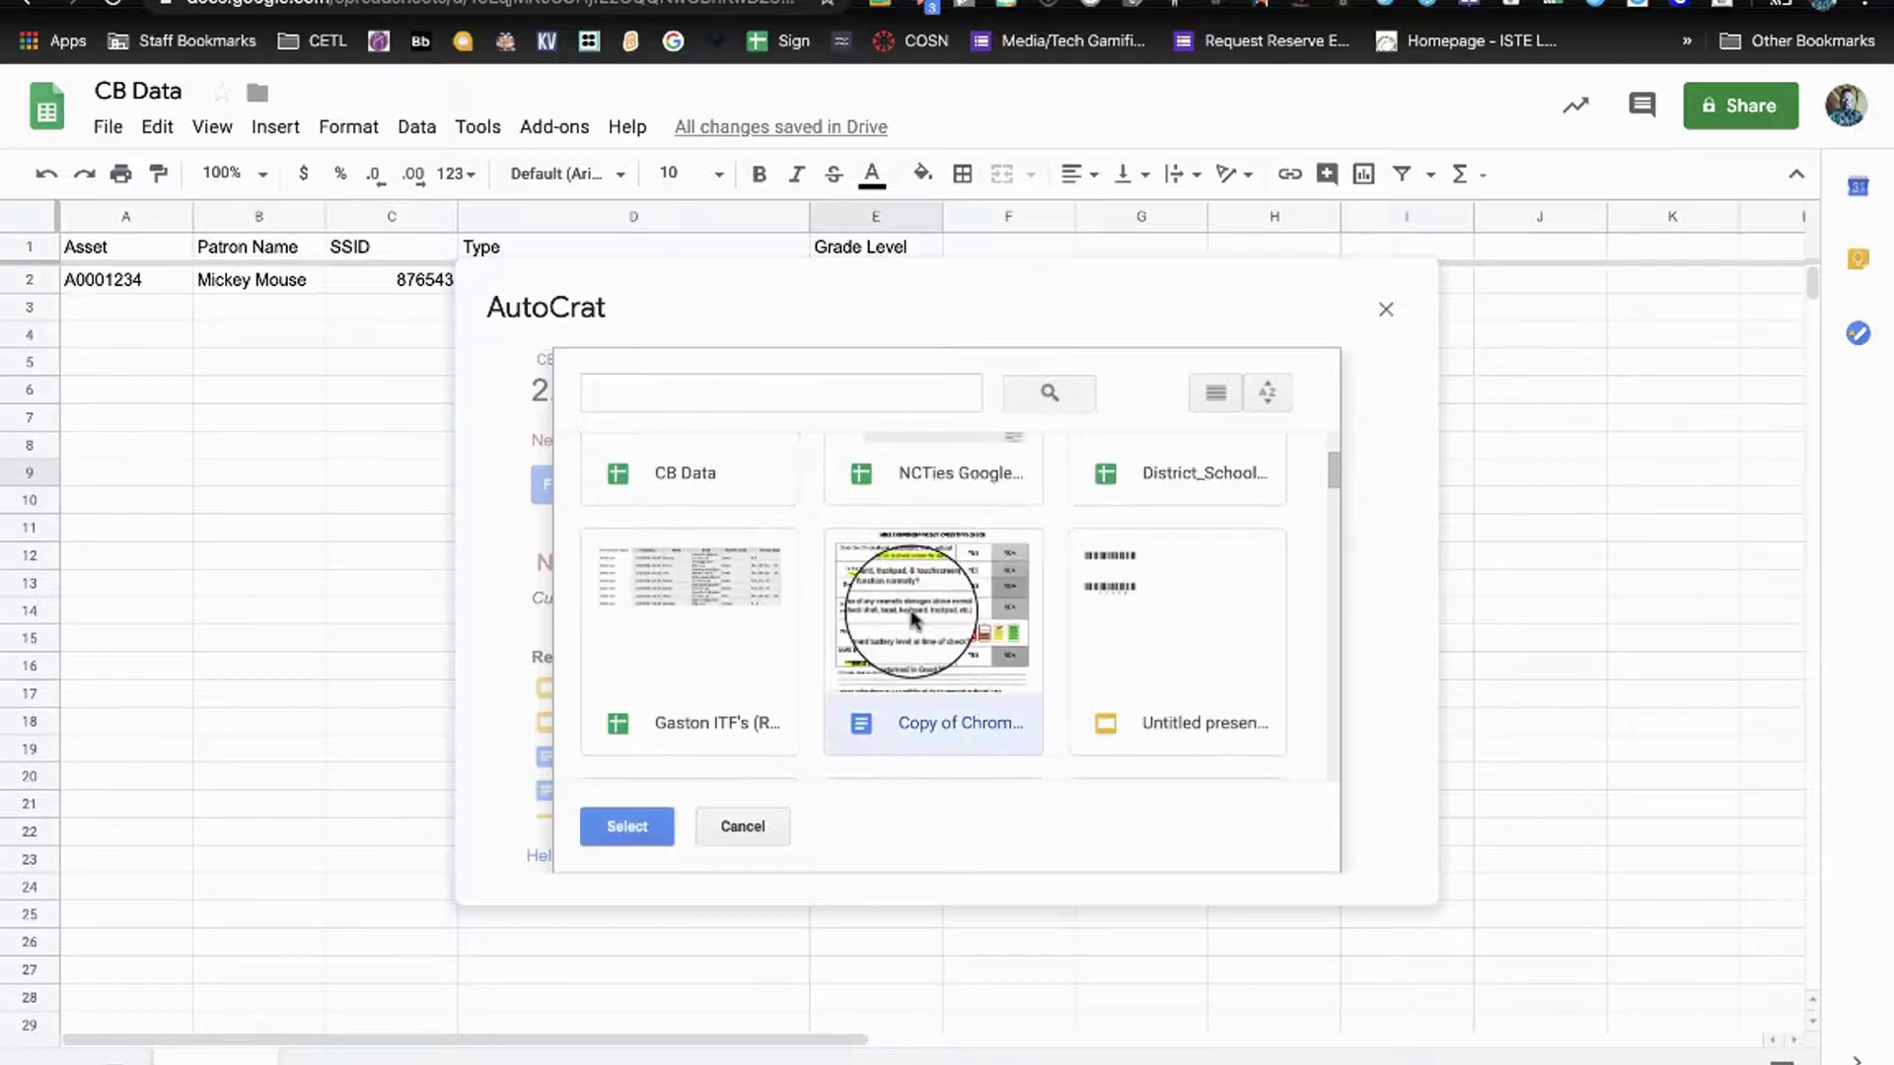
click(629, 828)
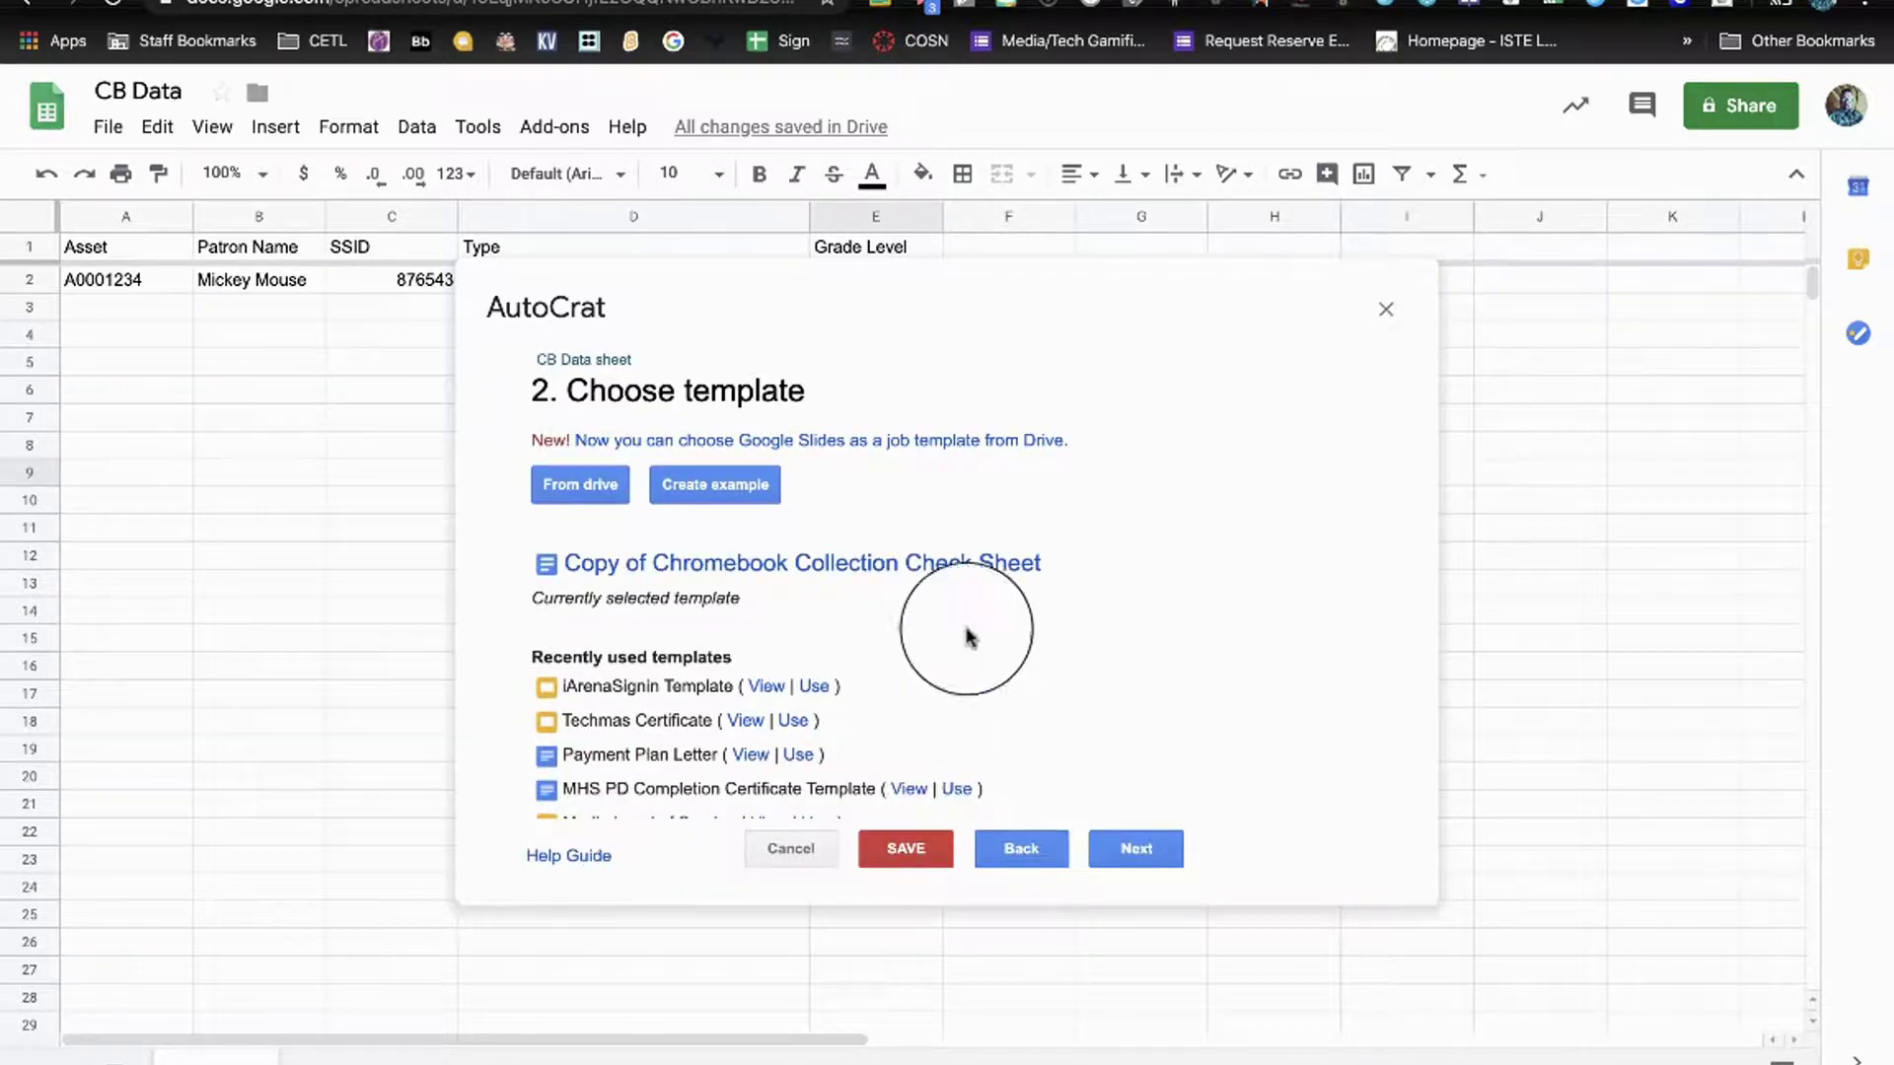
Select Sheet1 as the merge source tab and check the Grade Level tag's column mapping.
click(1154, 848)
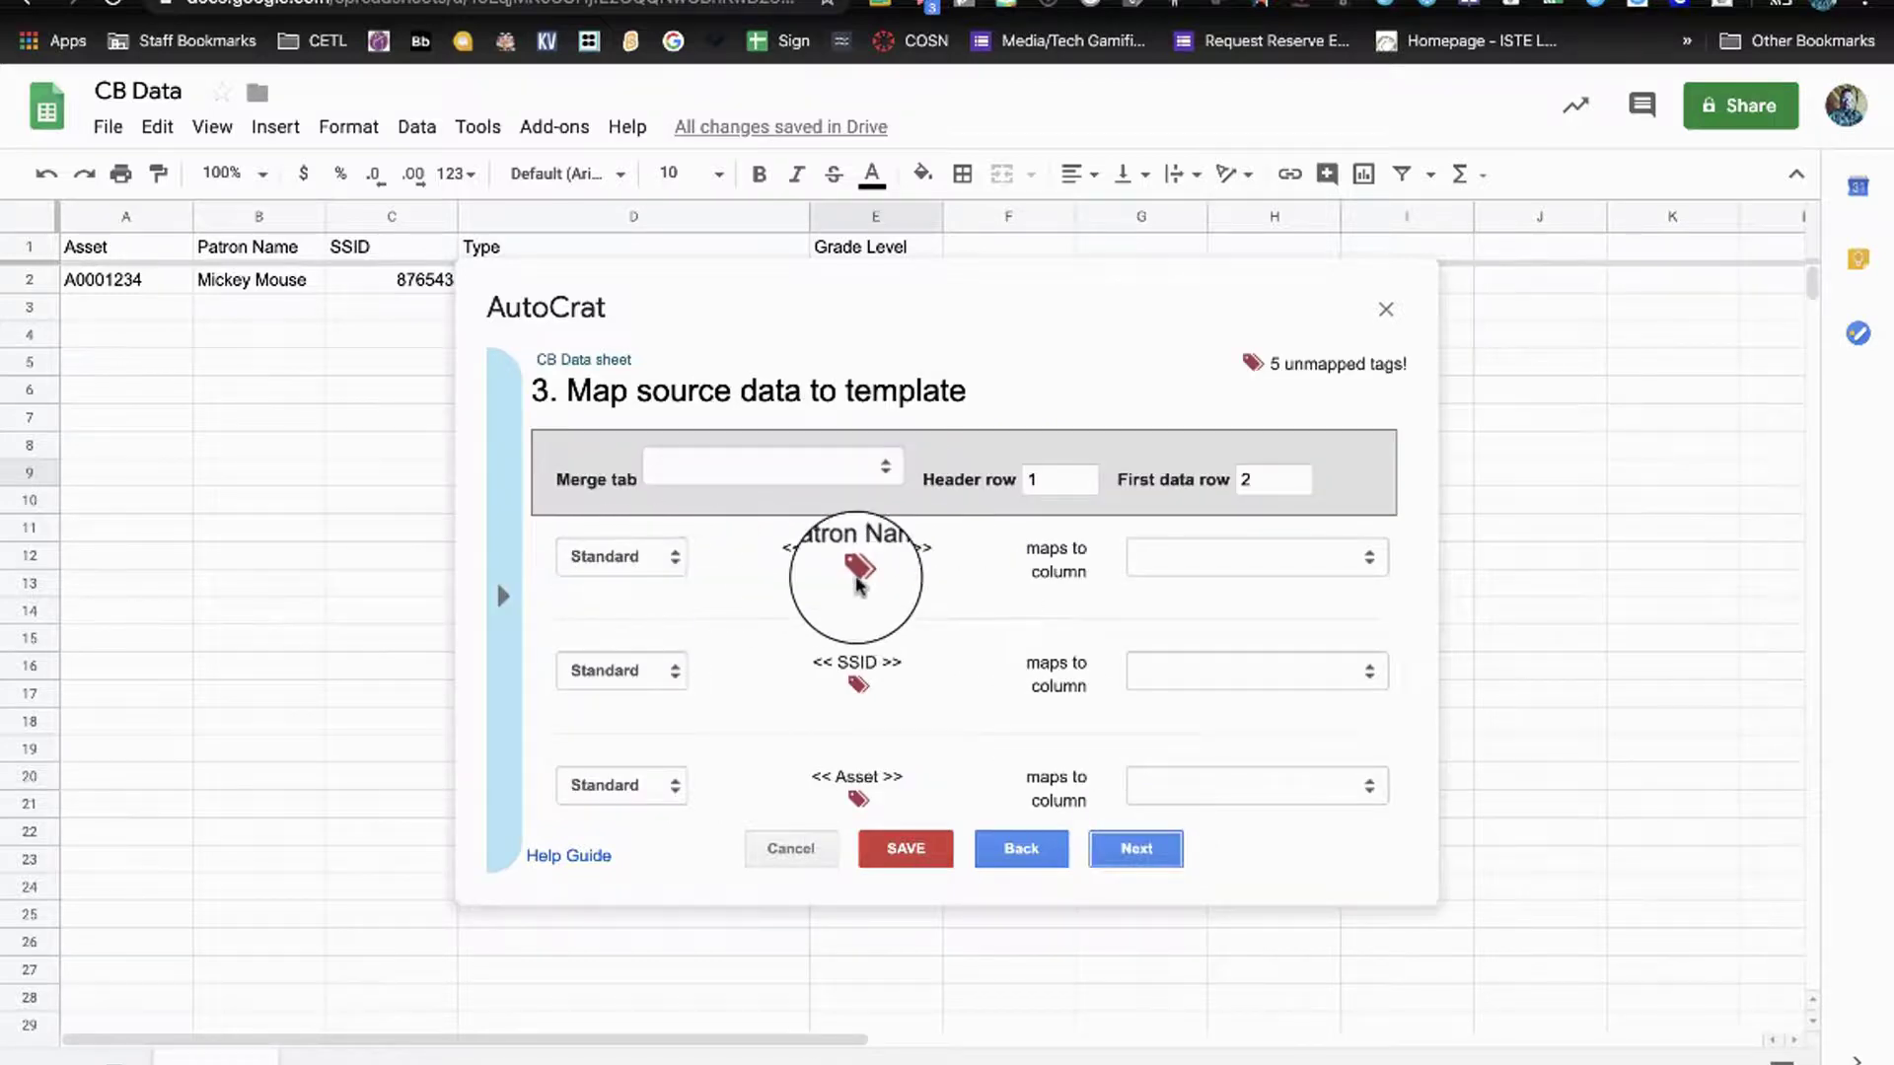
click(855, 470)
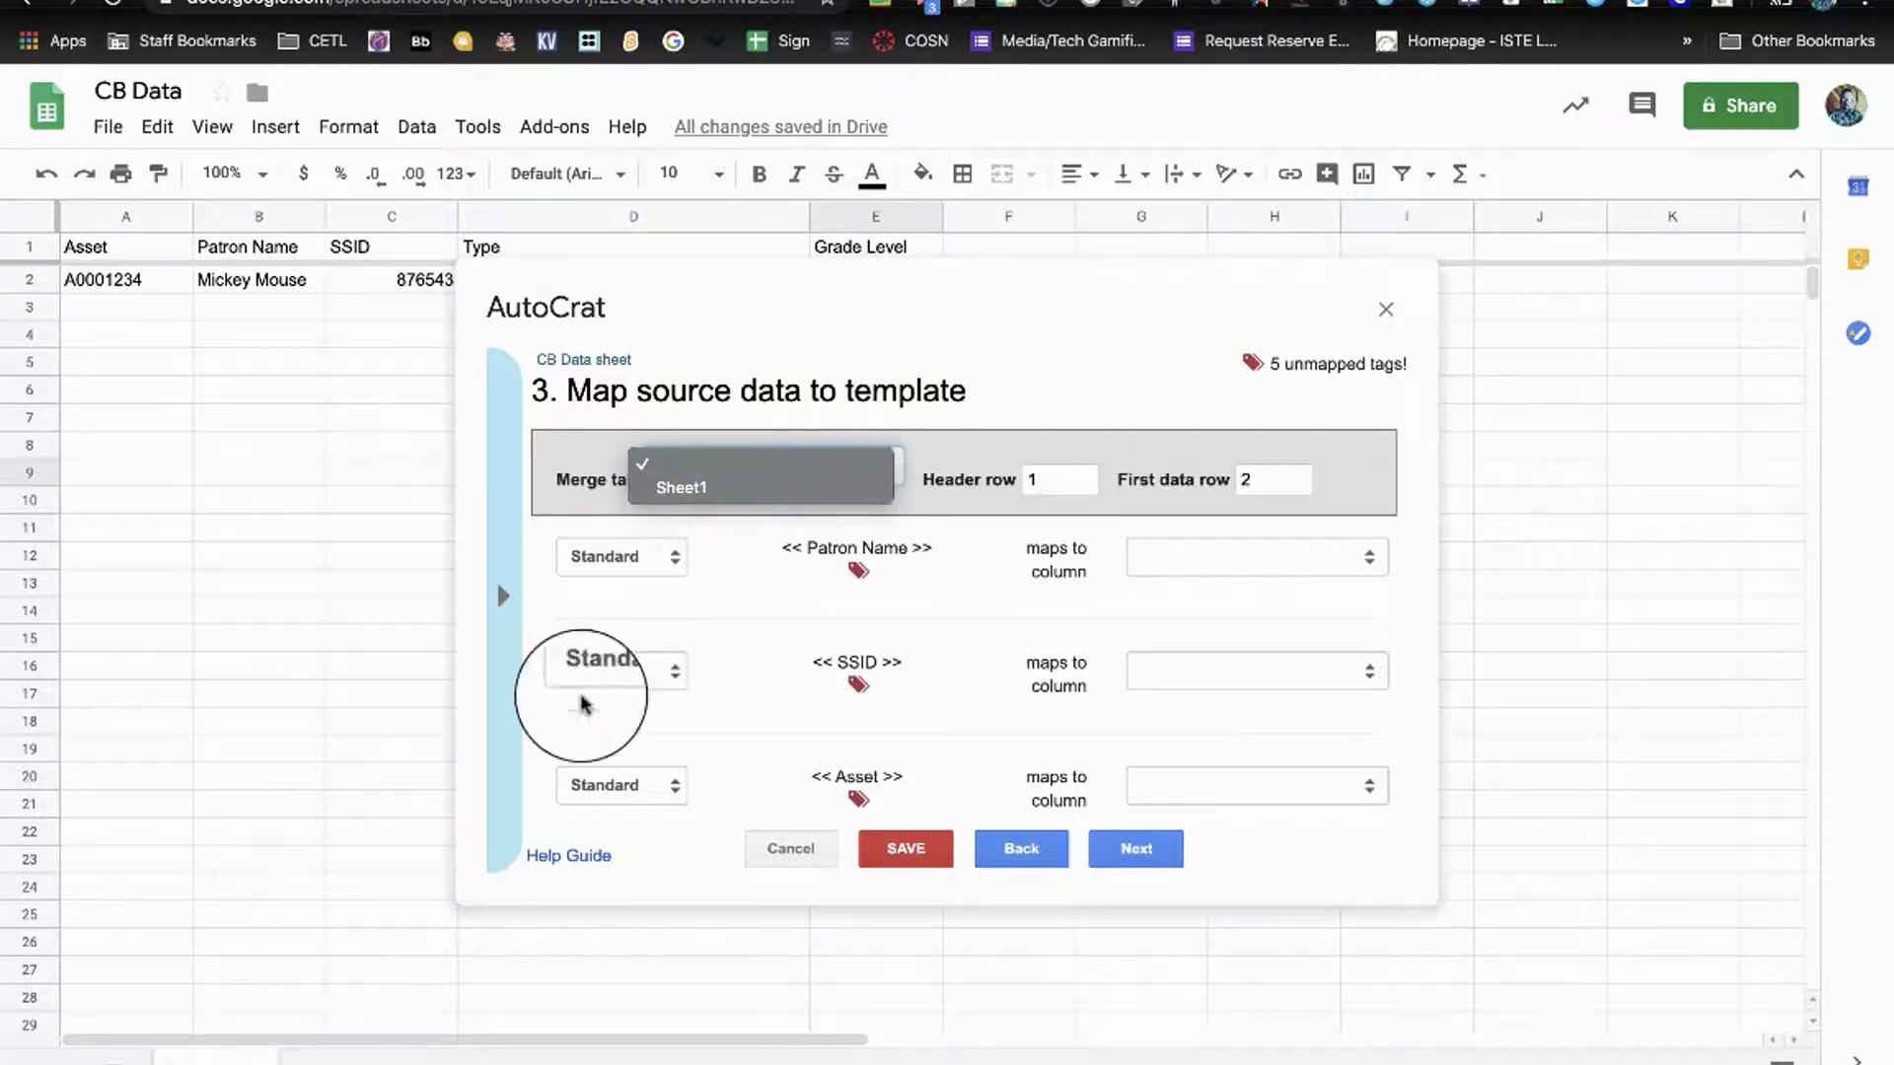
click(690, 488)
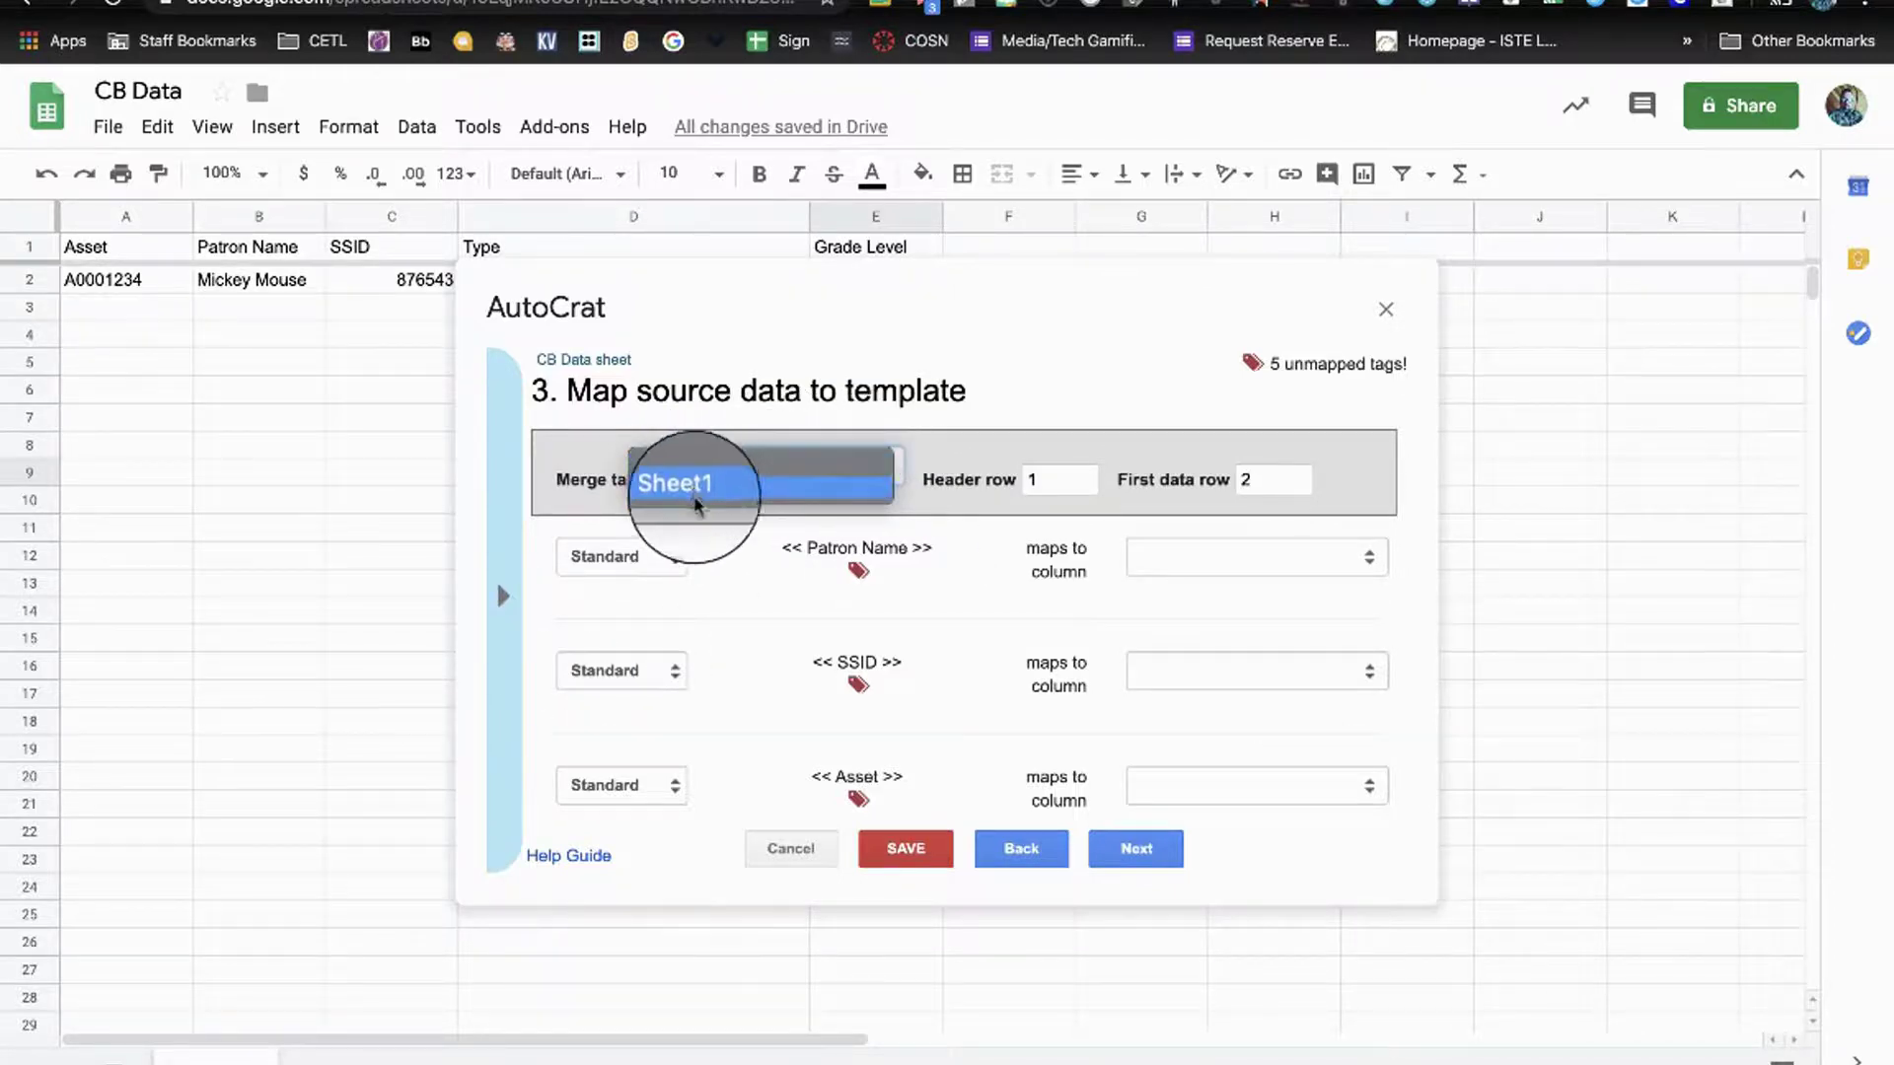
click(696, 506)
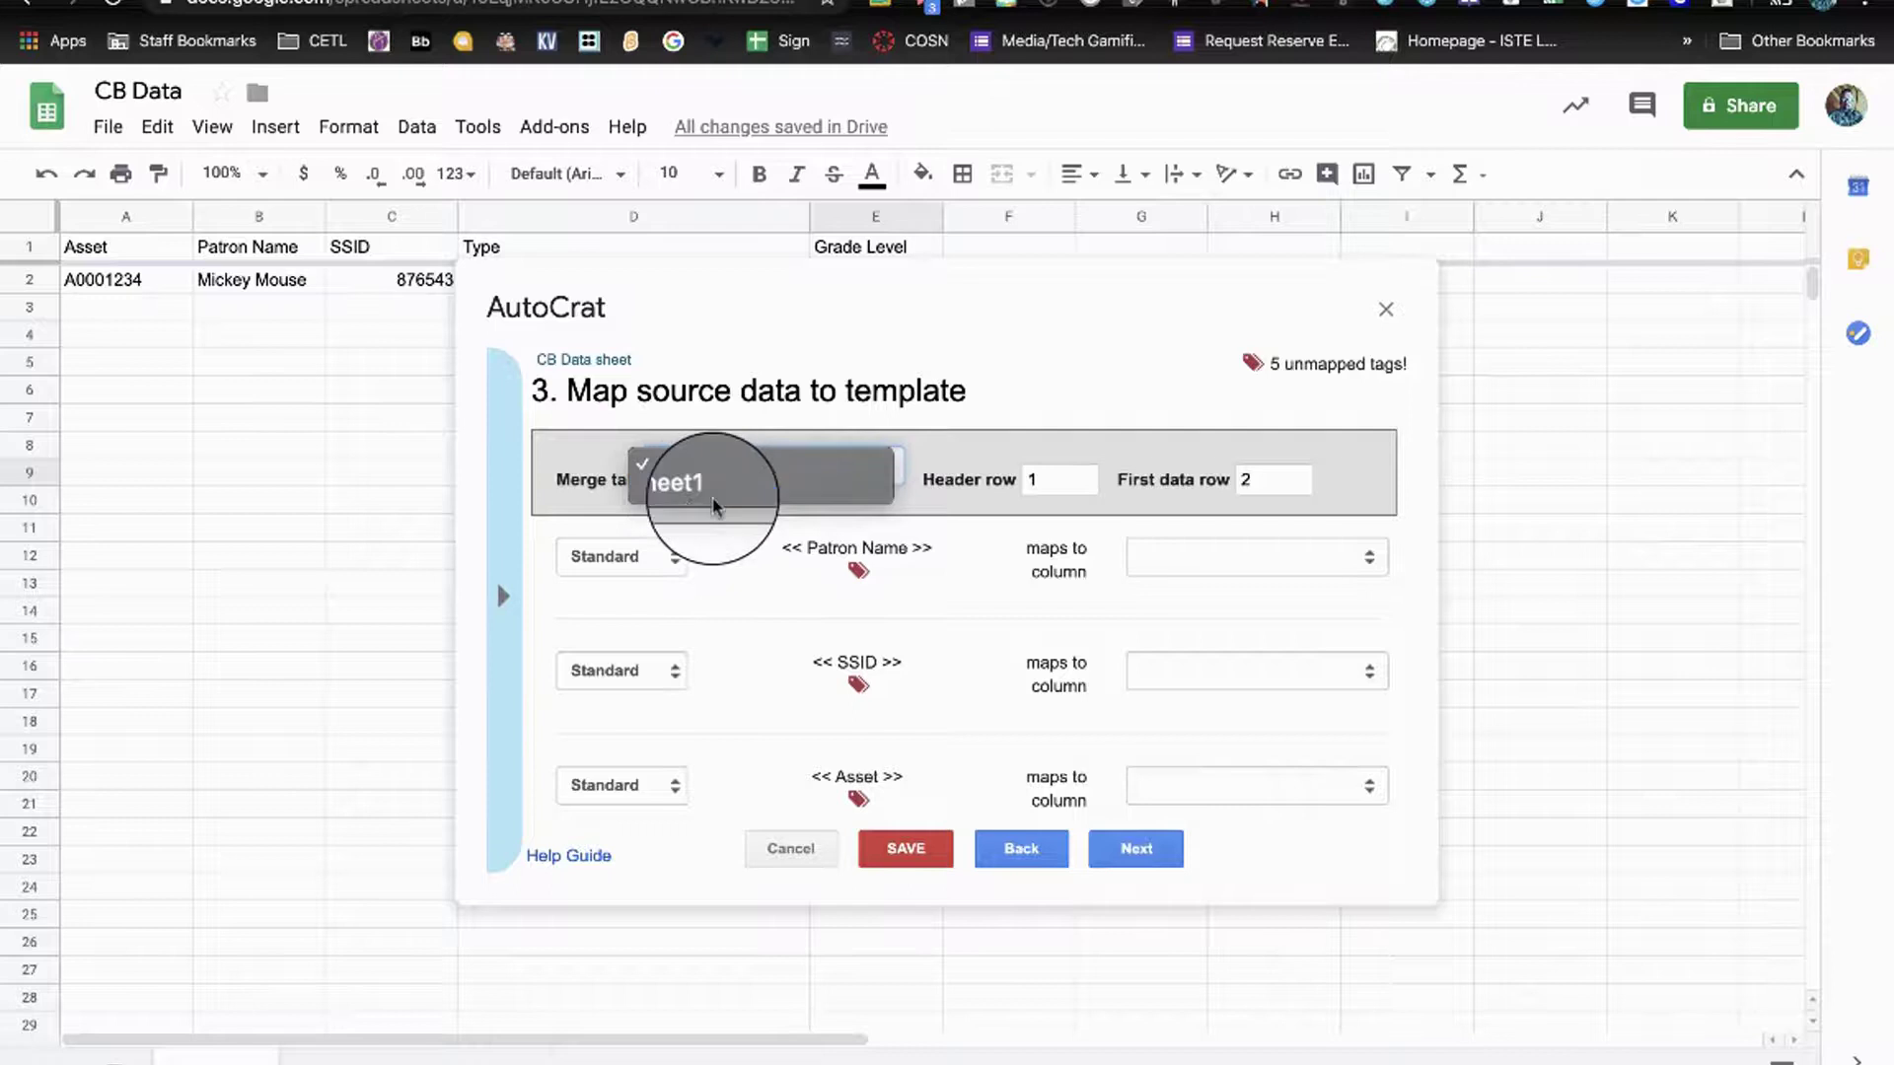
click(710, 496)
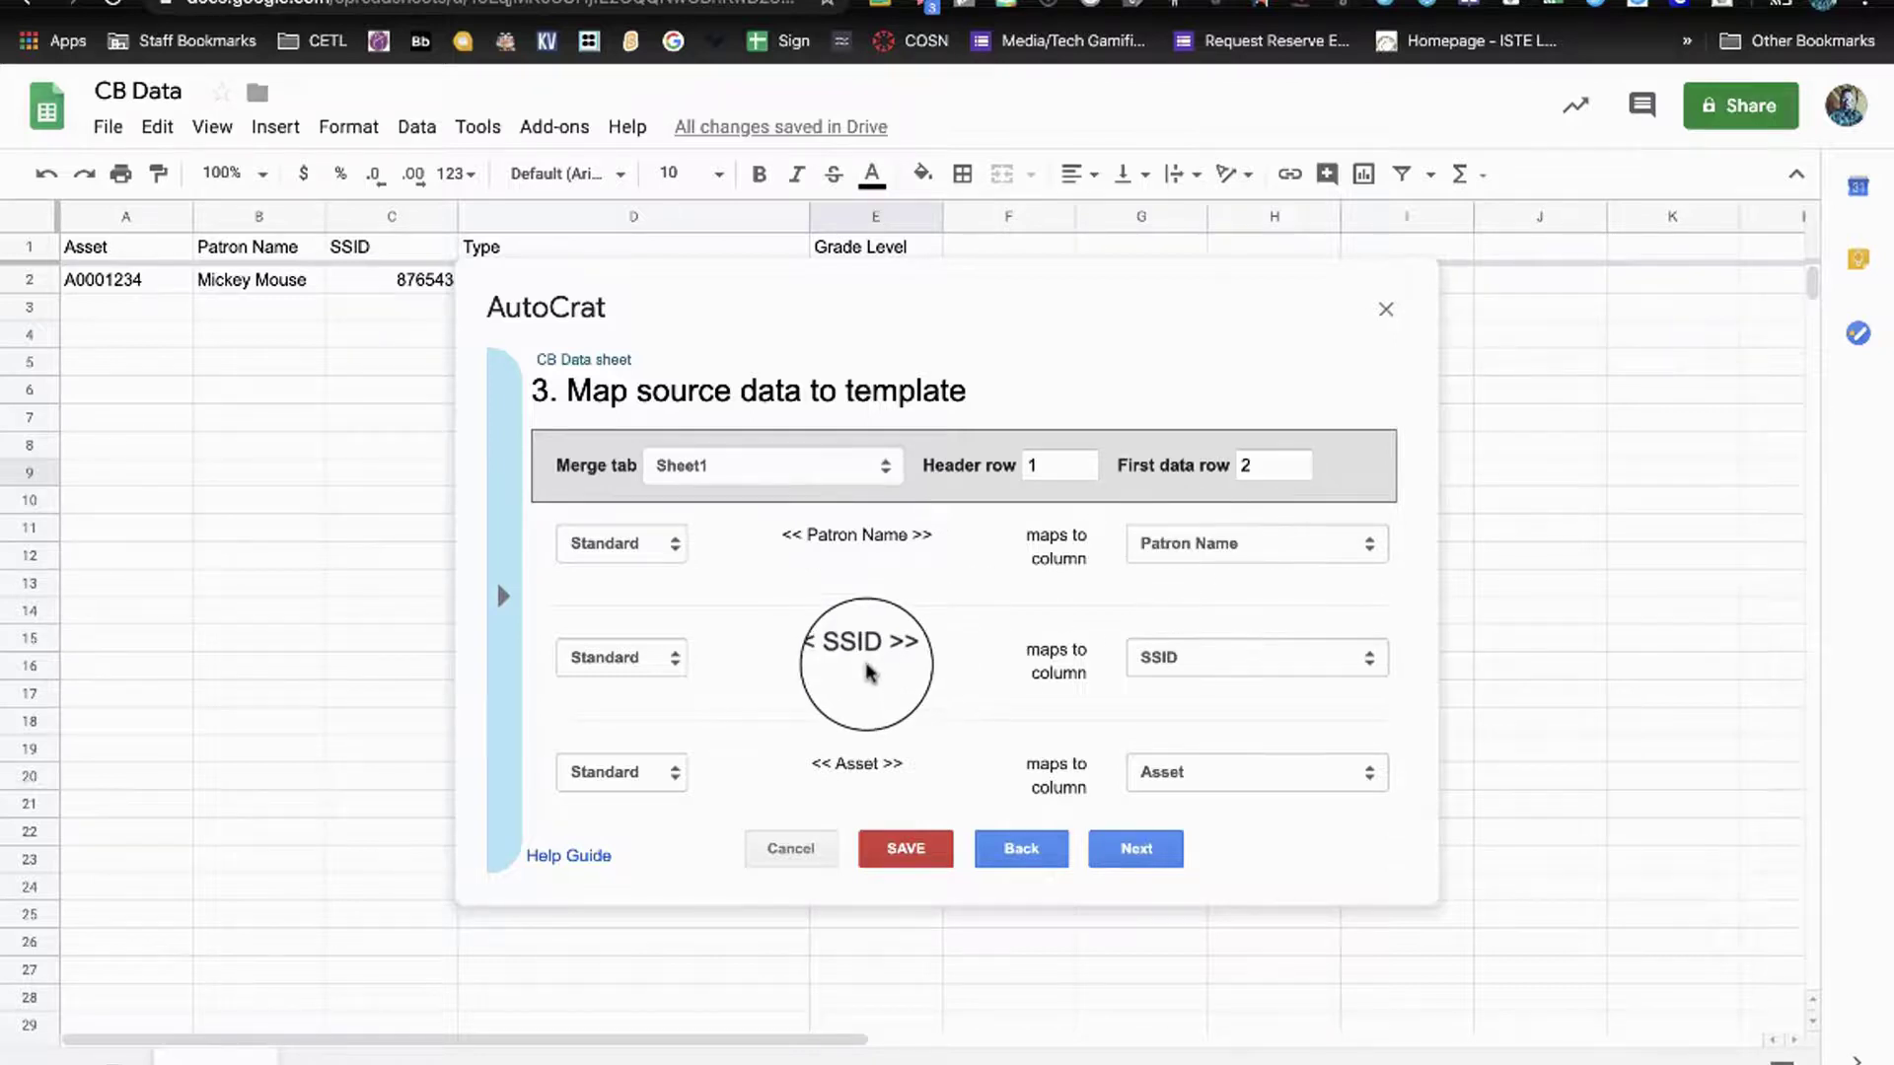
scroll(1310, 670, down, 2)
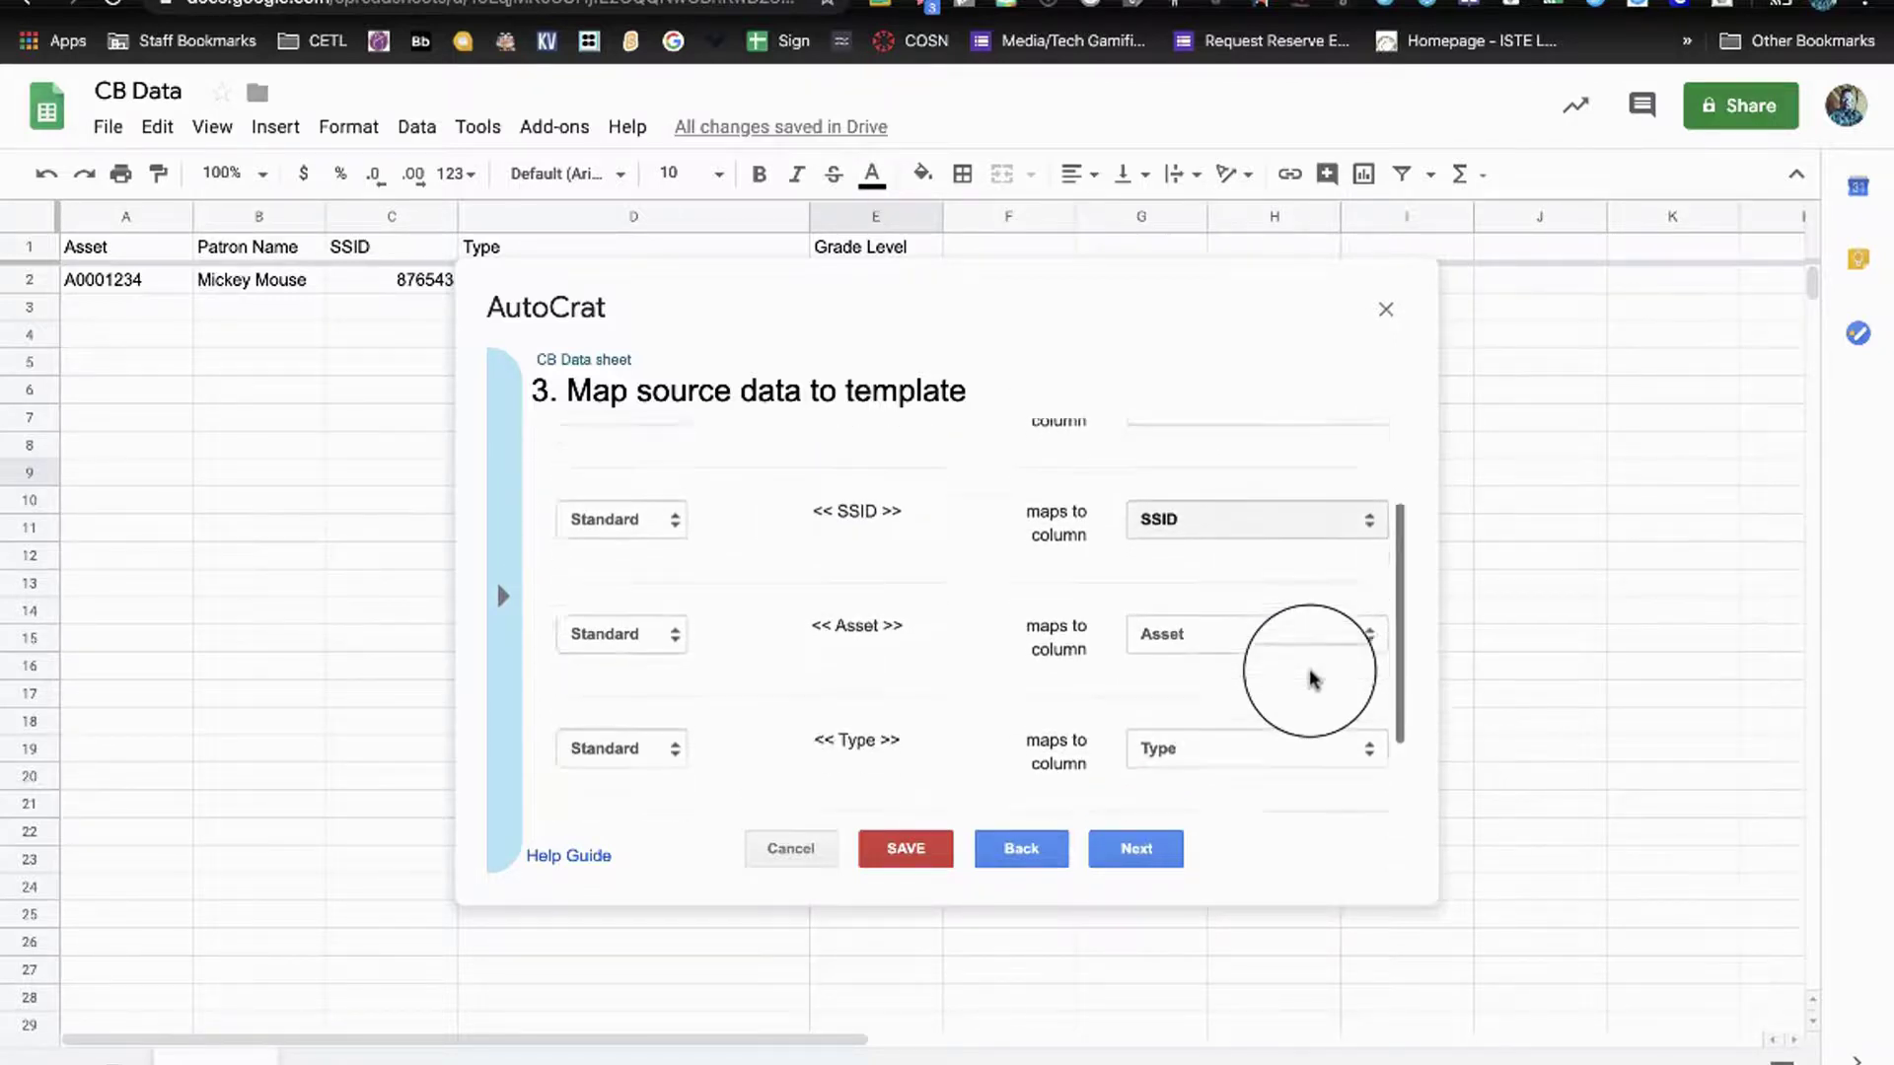
scroll(1213, 604, down, 2)
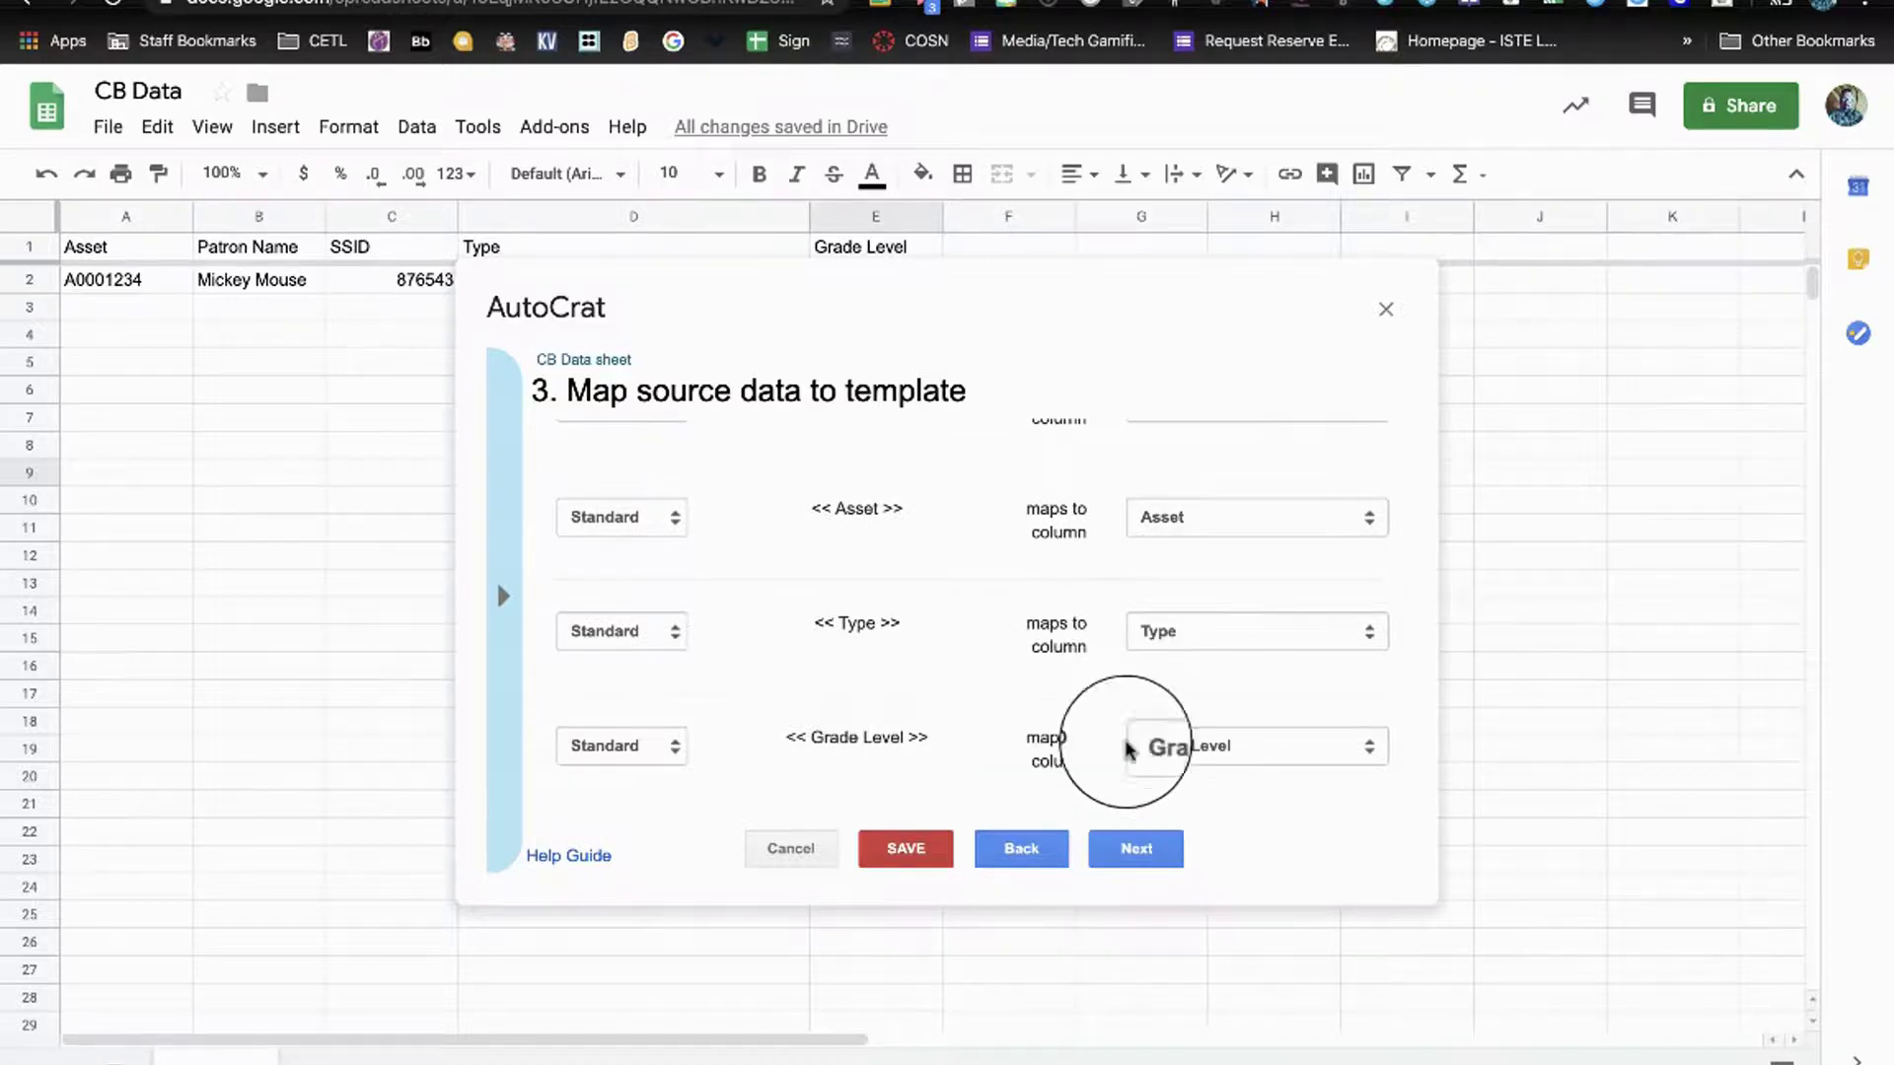
click(1268, 751)
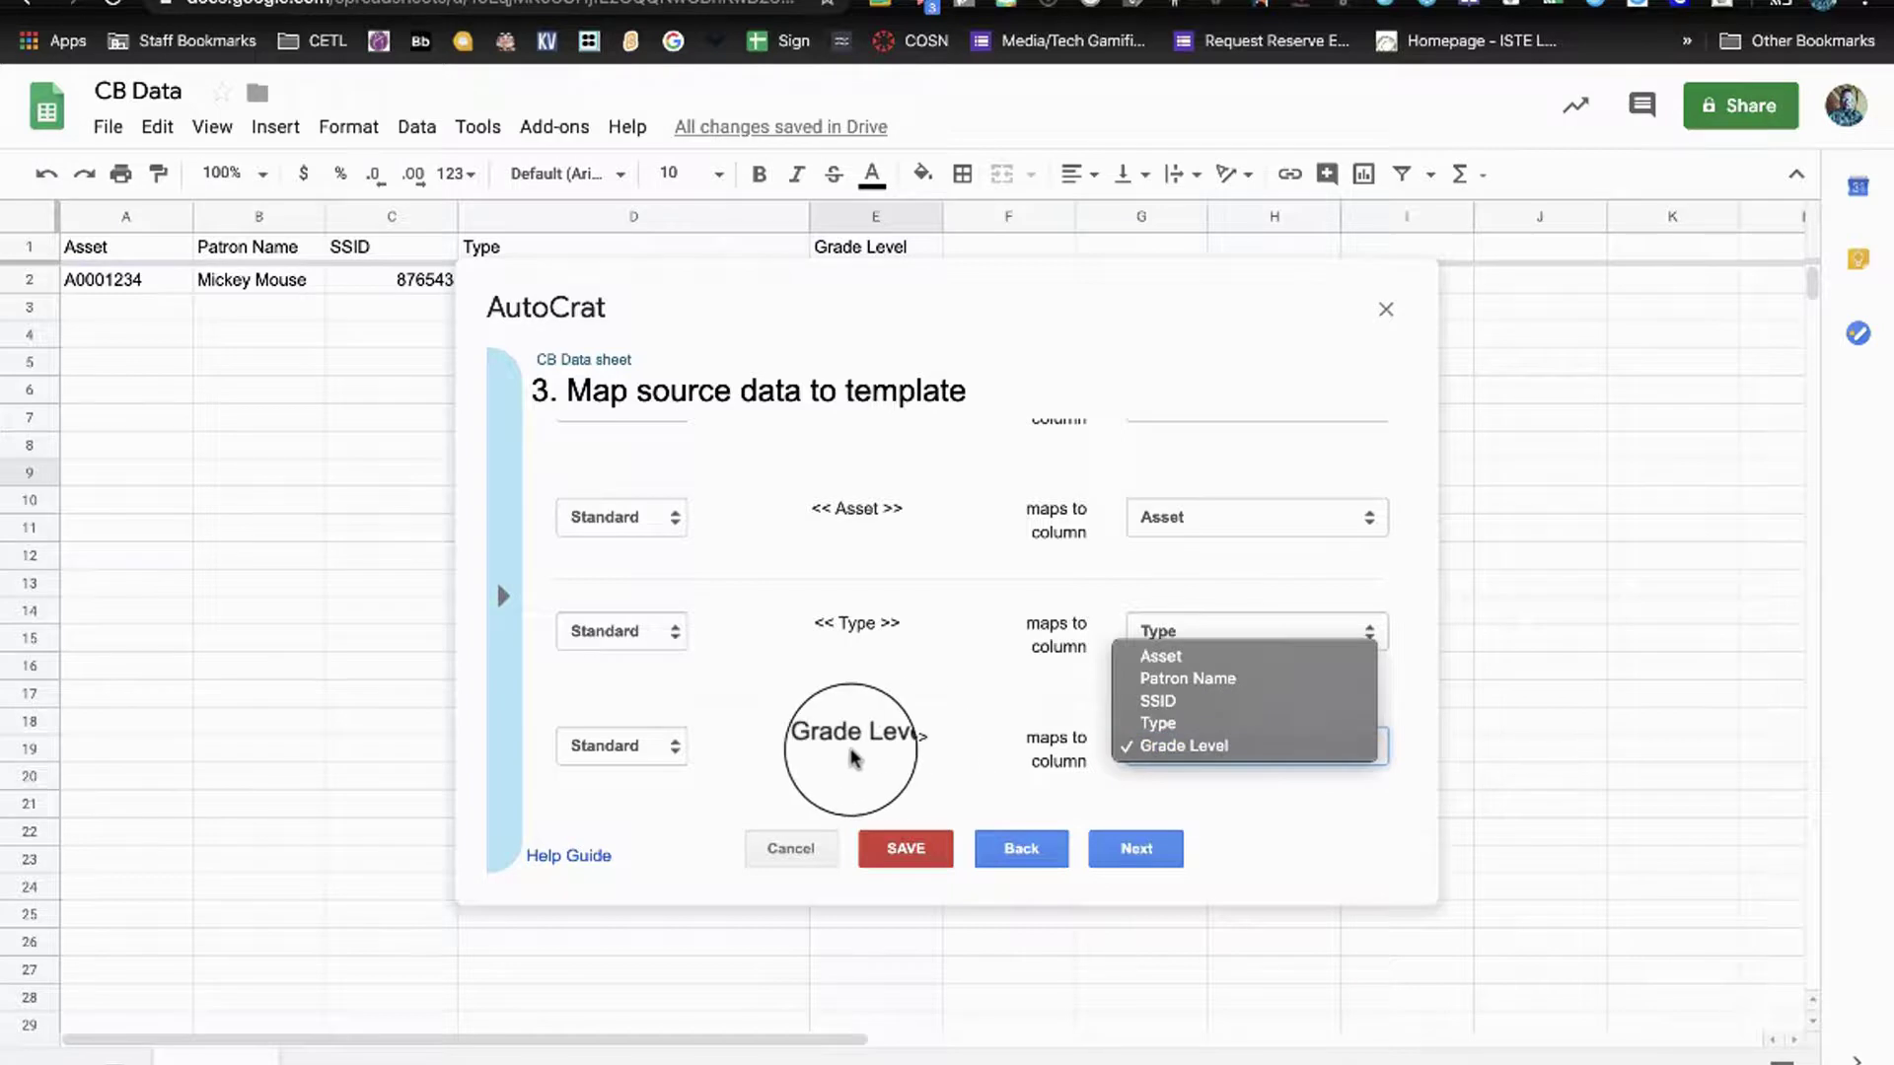
Keep Grade Level mapped, then name the output file CB Data, trying an <<SSID>> merge tag.
click(945, 671)
click(1176, 848)
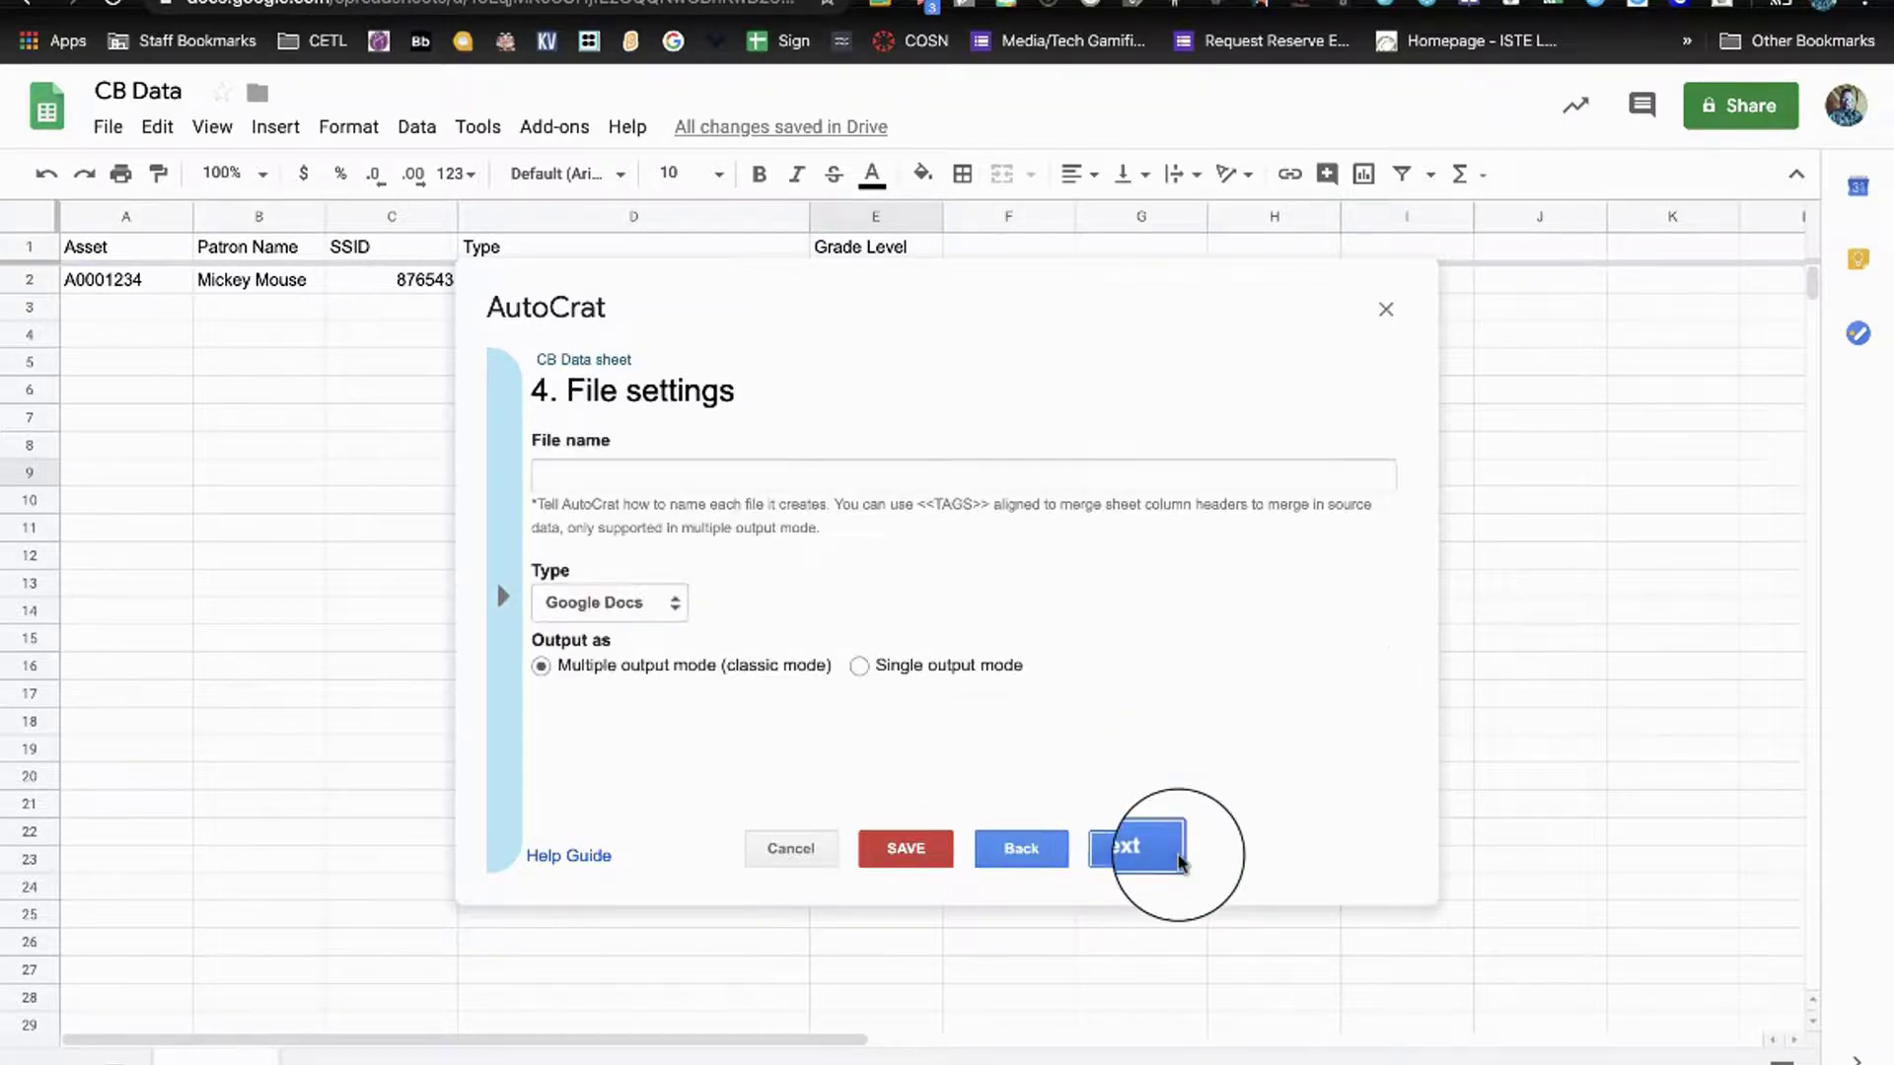
click(788, 469)
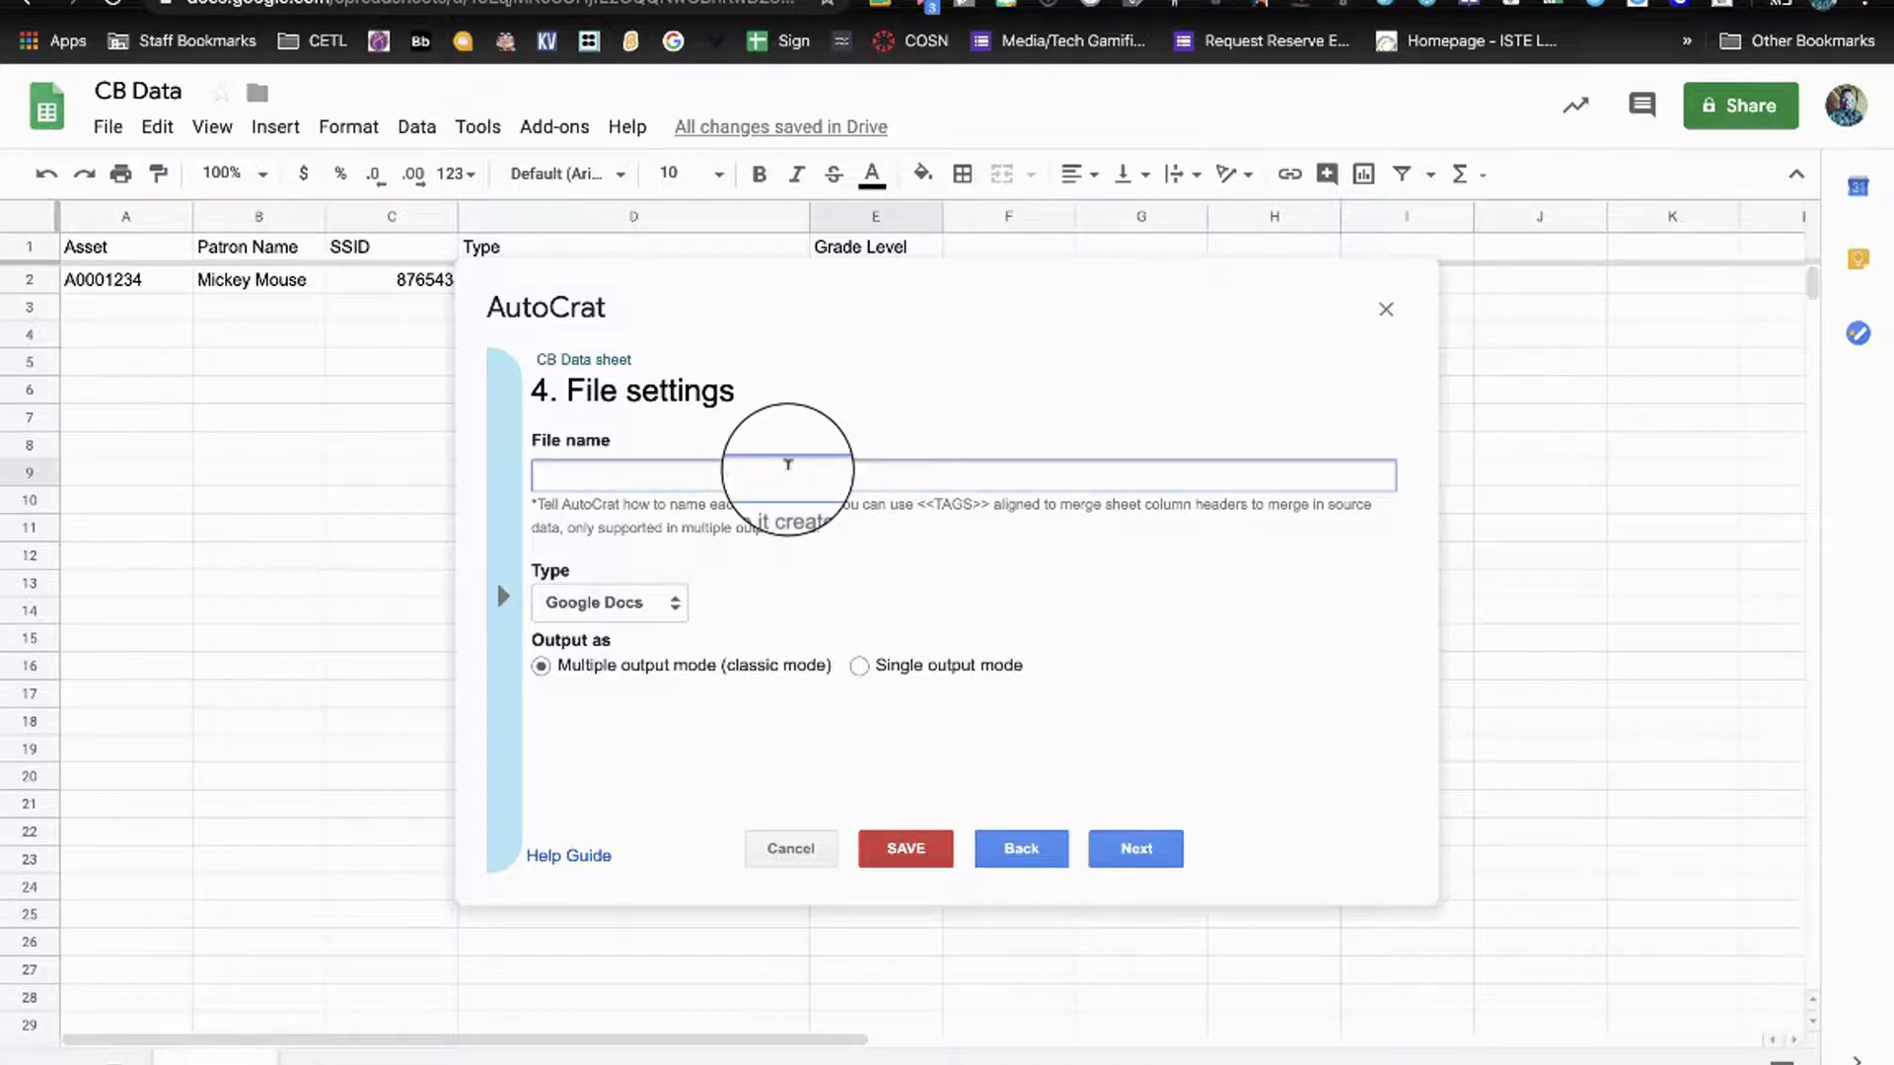
text(CB )
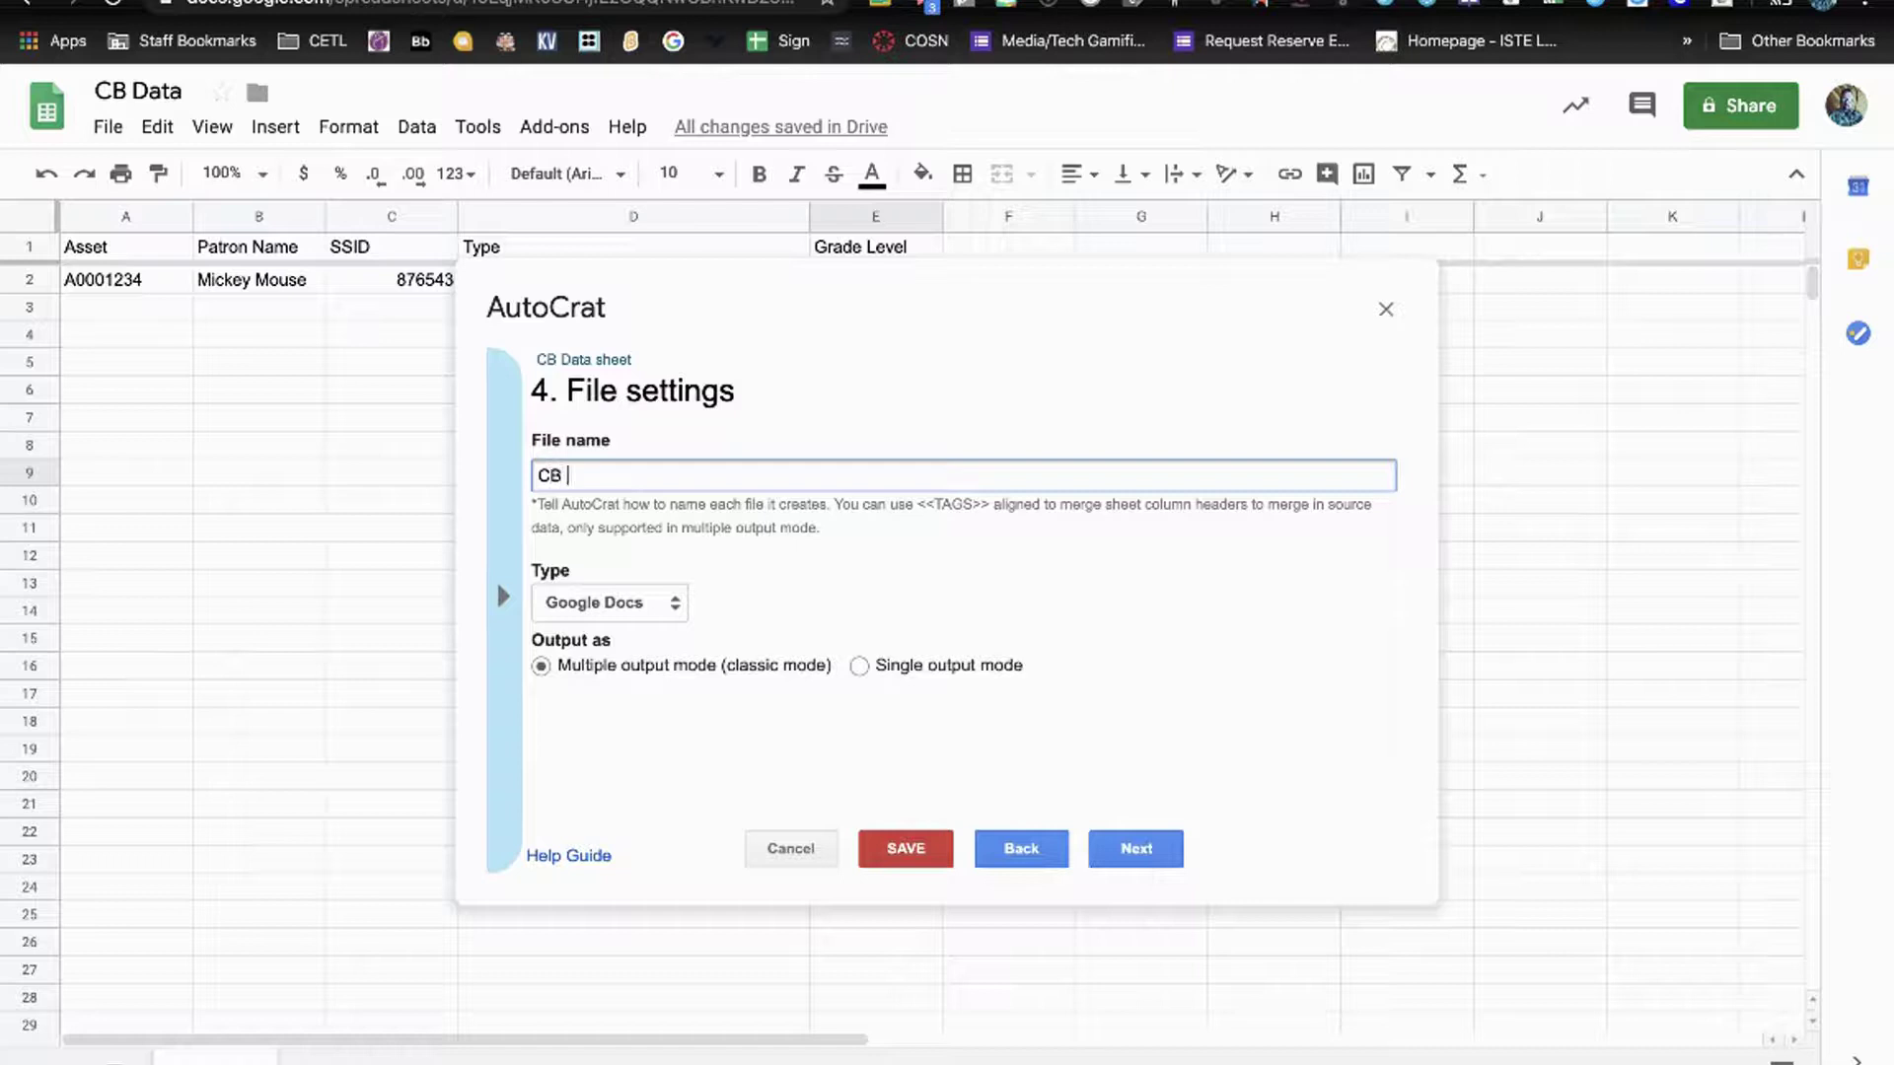
text(Data)
text(<<)
text(SSID>>)
key(BackSpace)
key(BackSpace)
key(BackSpace)
key(BackSpace)
key(BackSpace)
key(BackSpace)
key(BackSpace)
key(BackSpace)
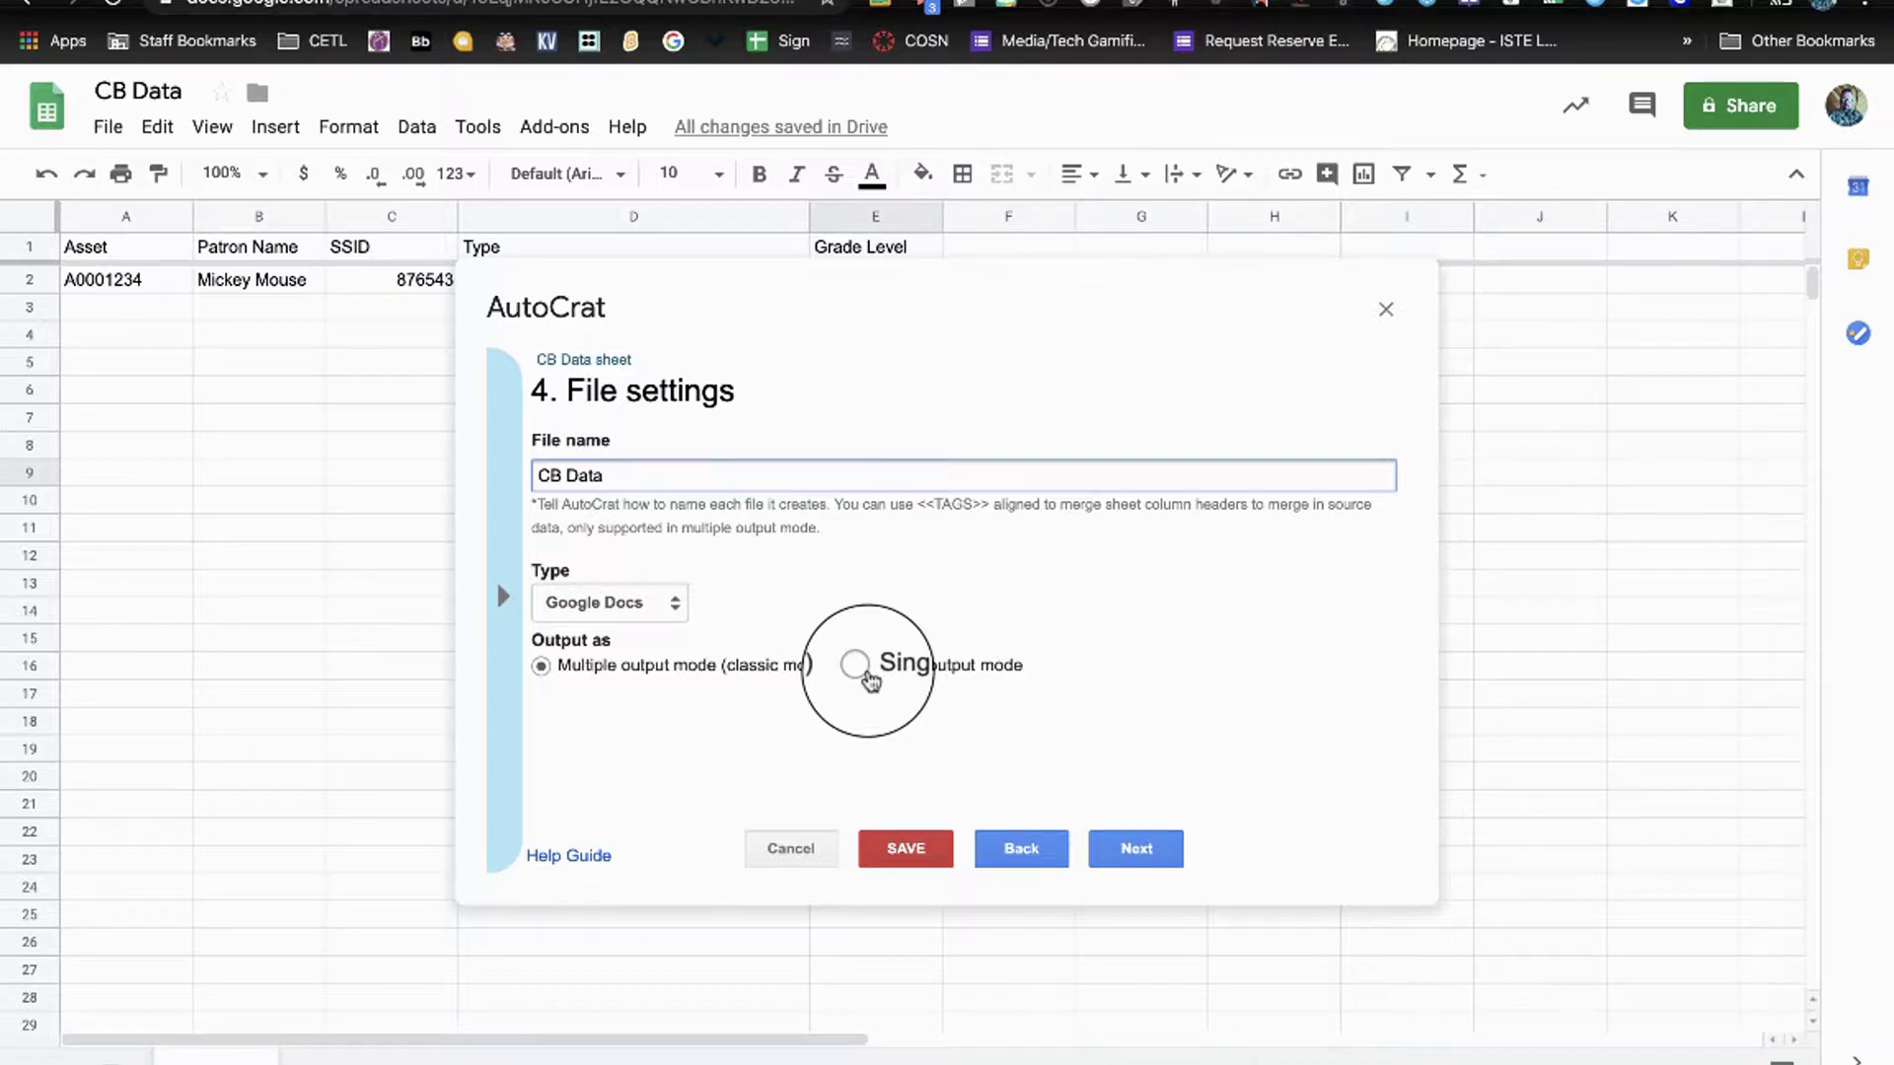
Keep Google Docs as the output type, choose Single output mode, and continue to destination folders.
click(657, 616)
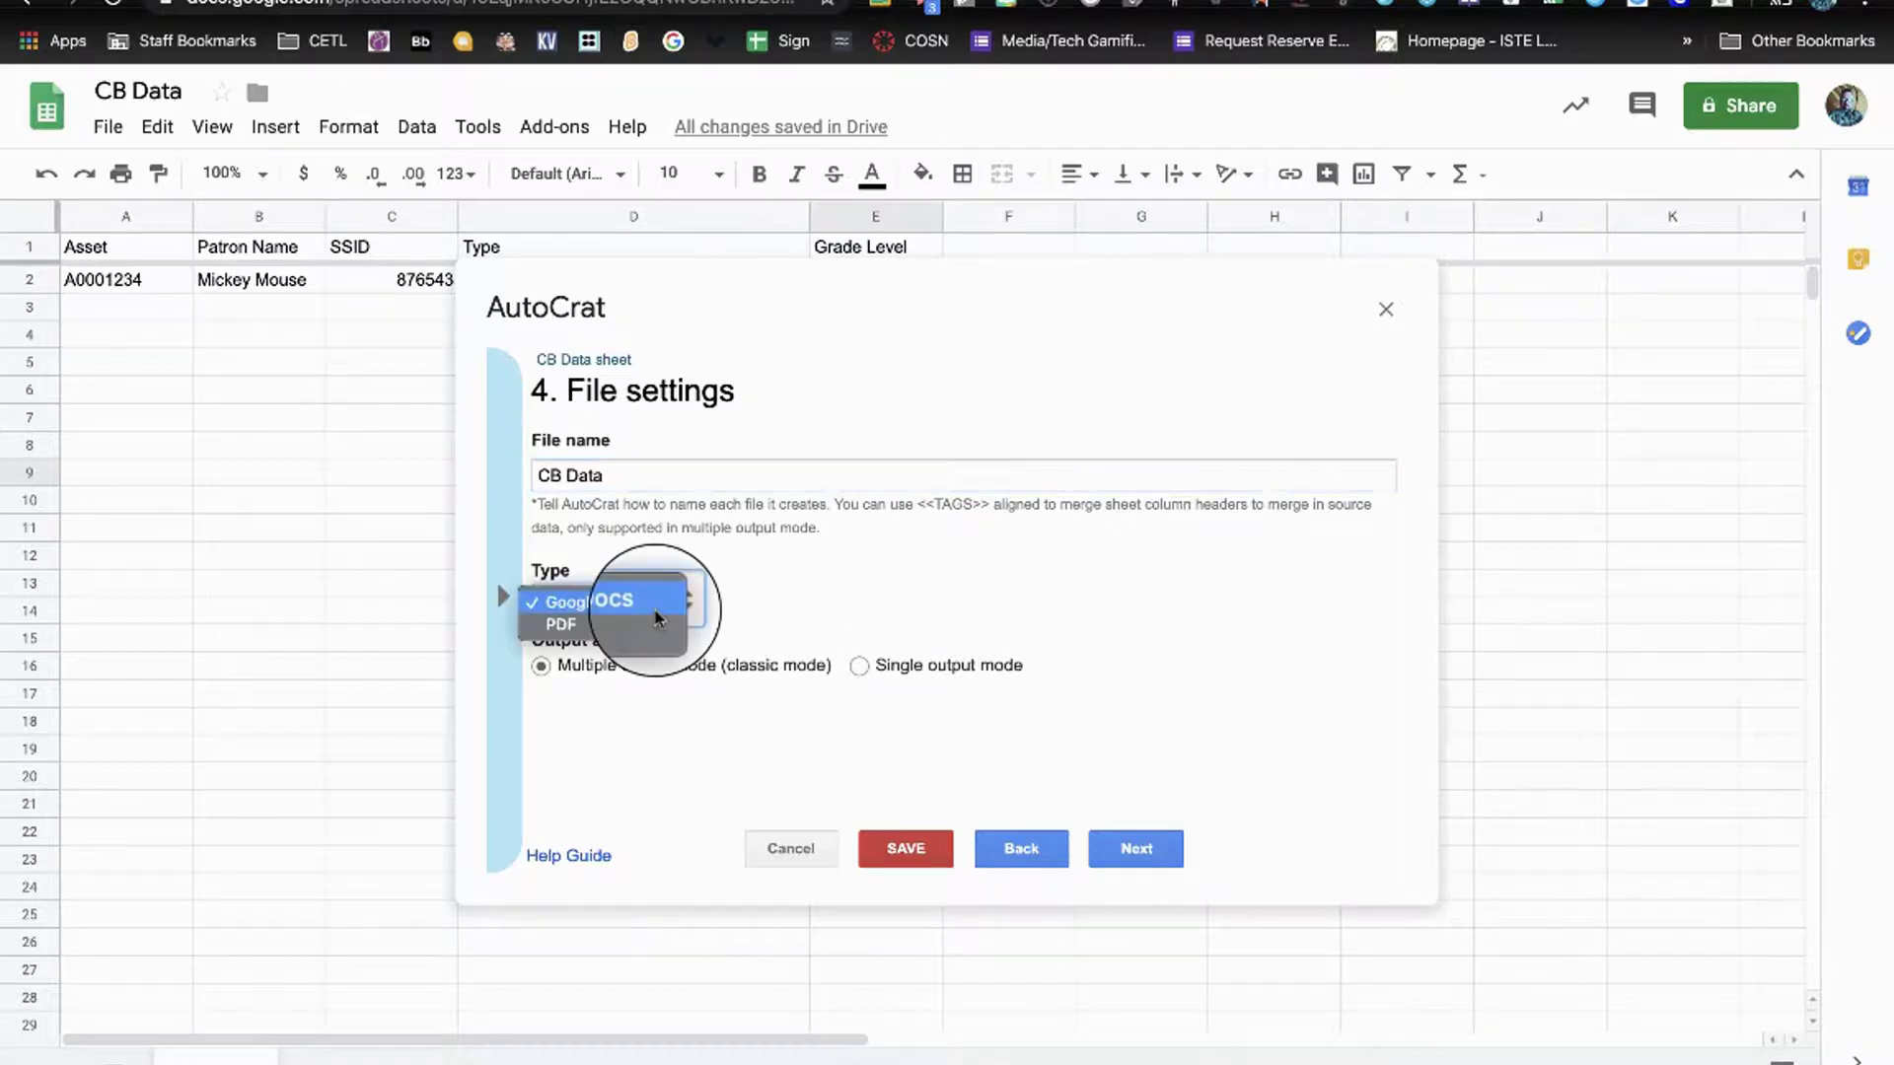
click(658, 616)
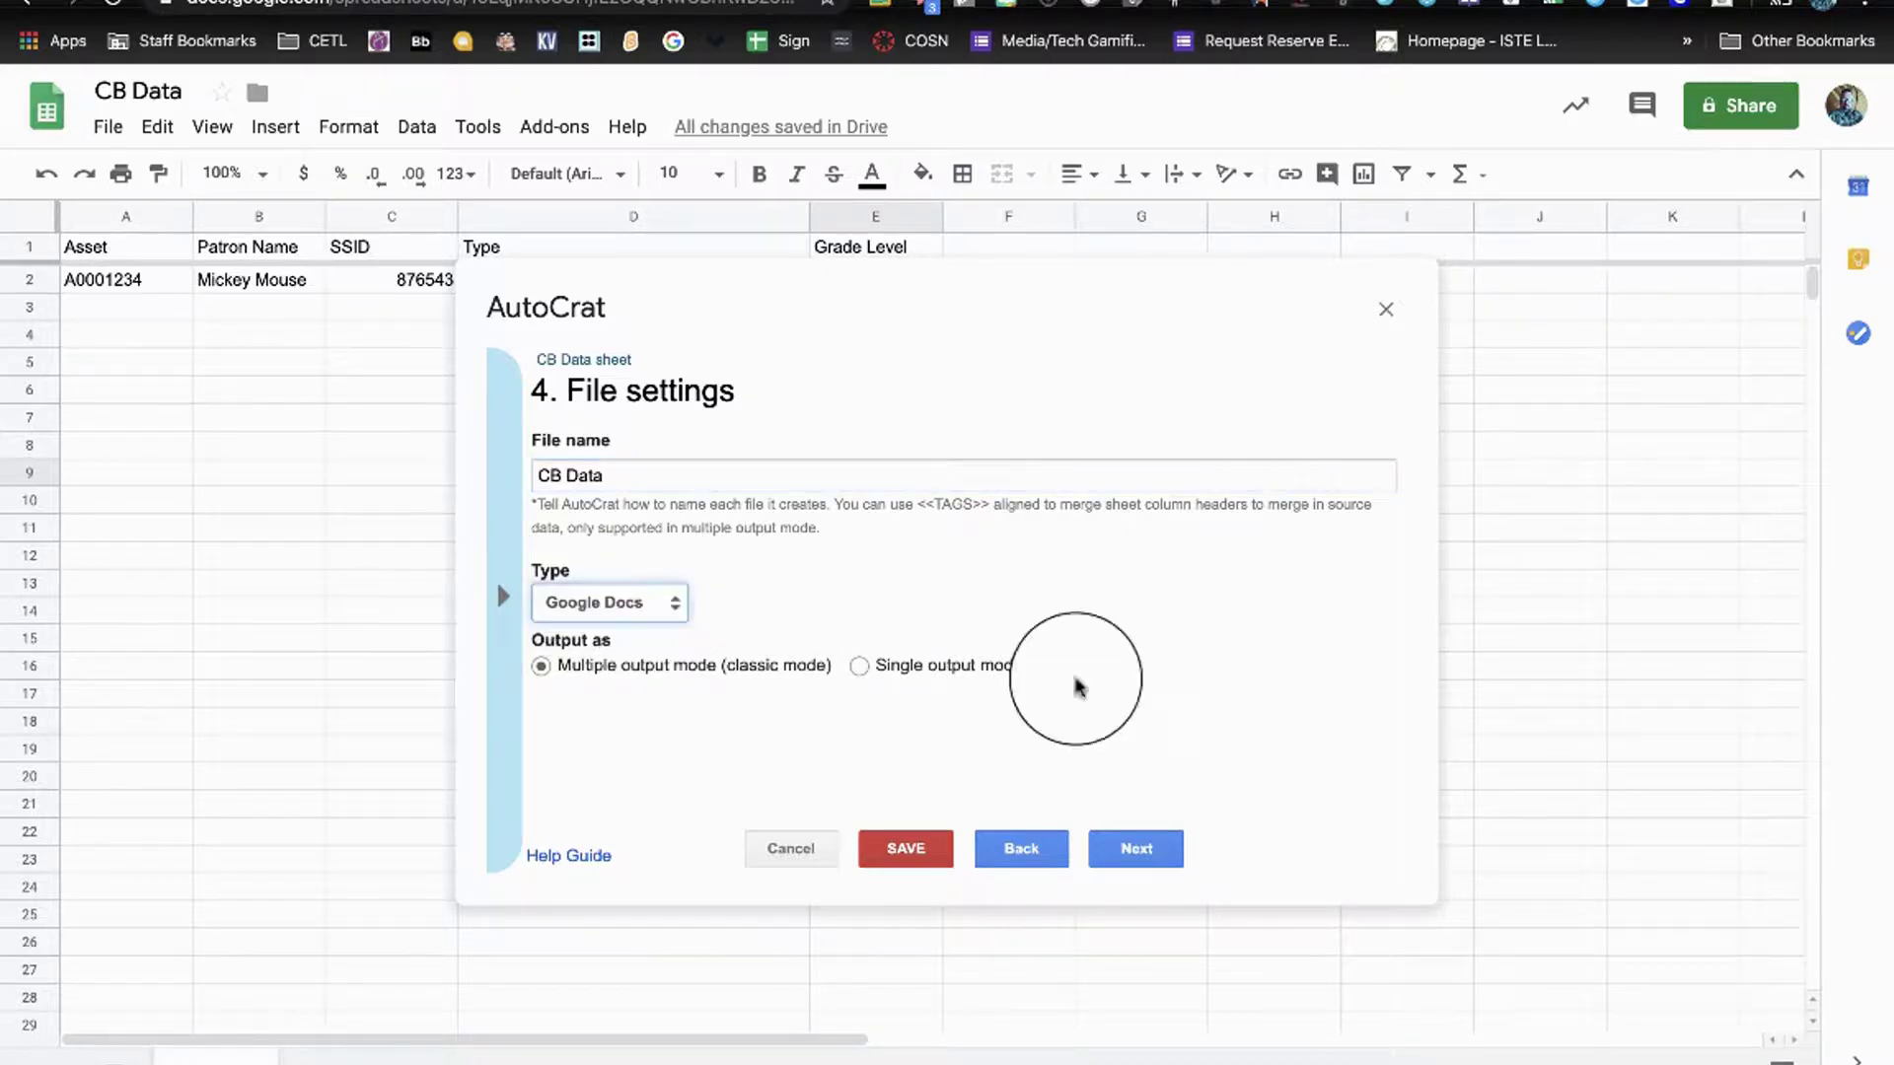
click(856, 666)
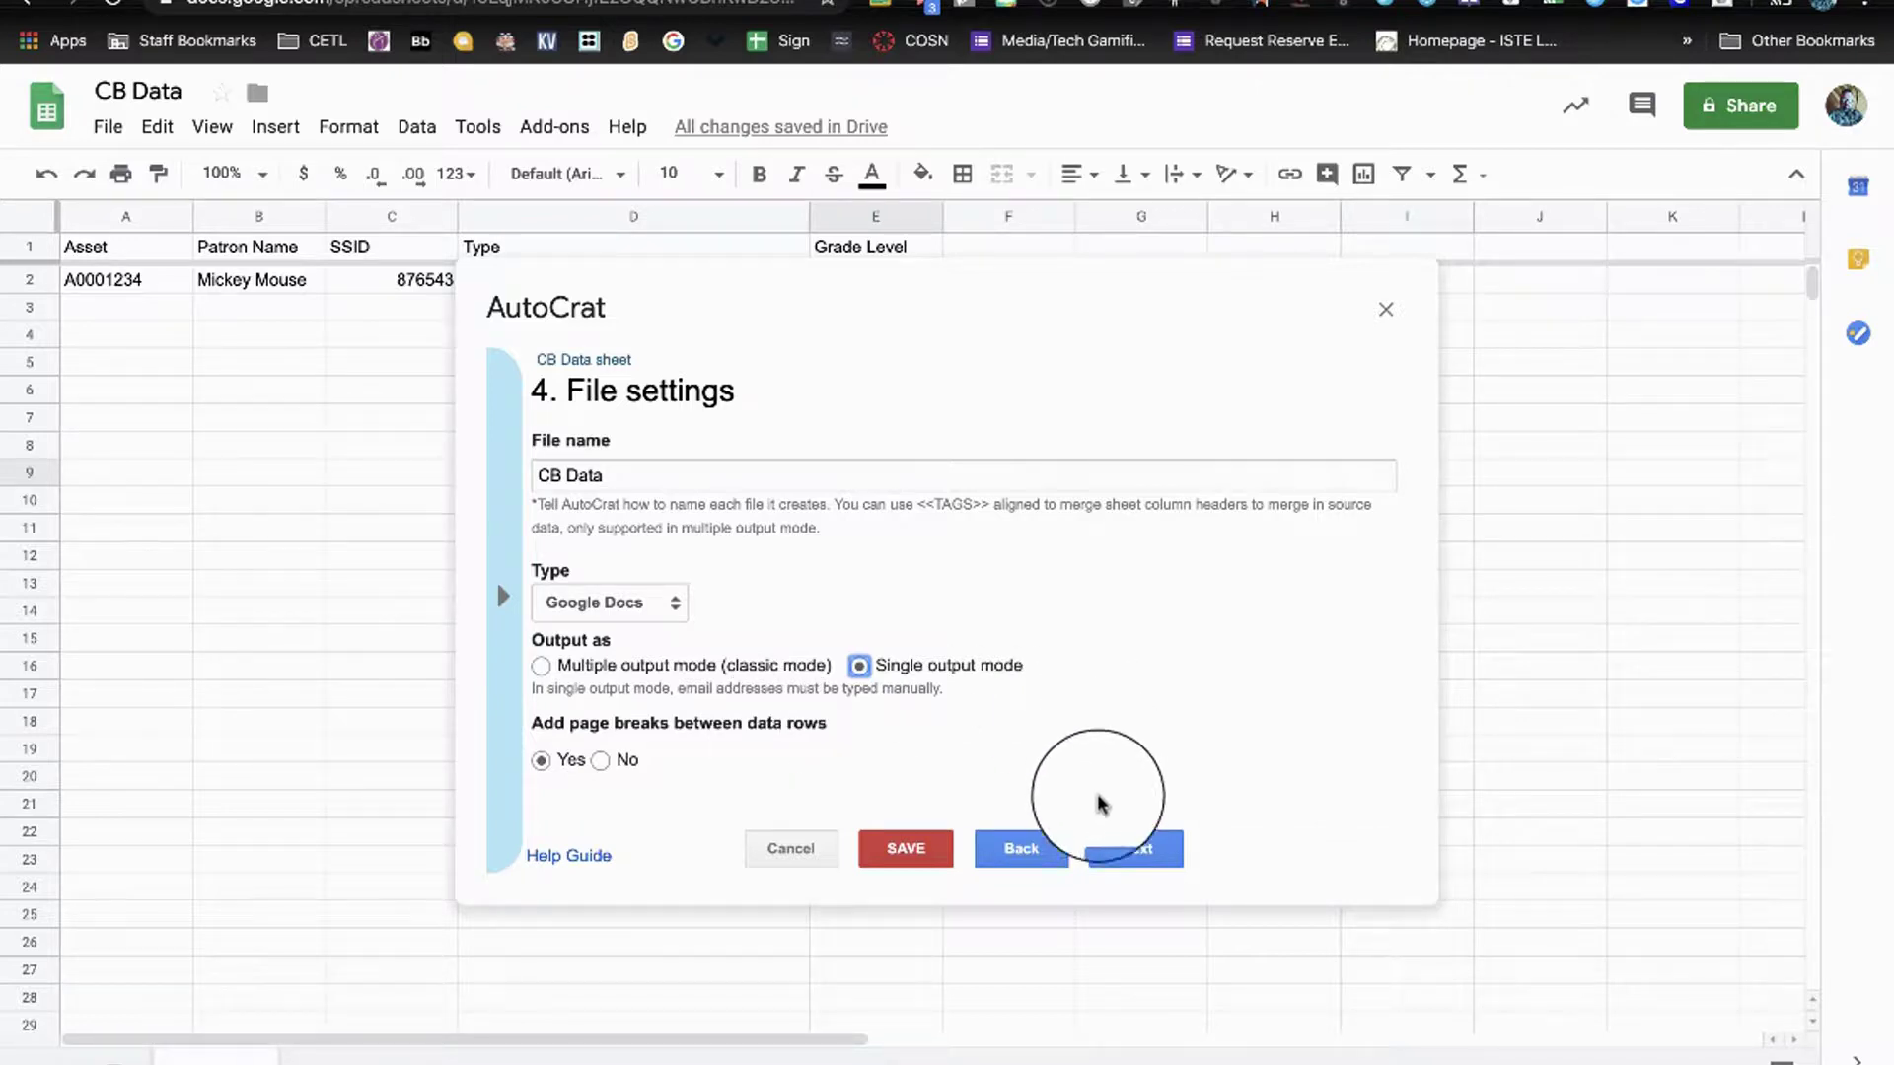
click(1124, 850)
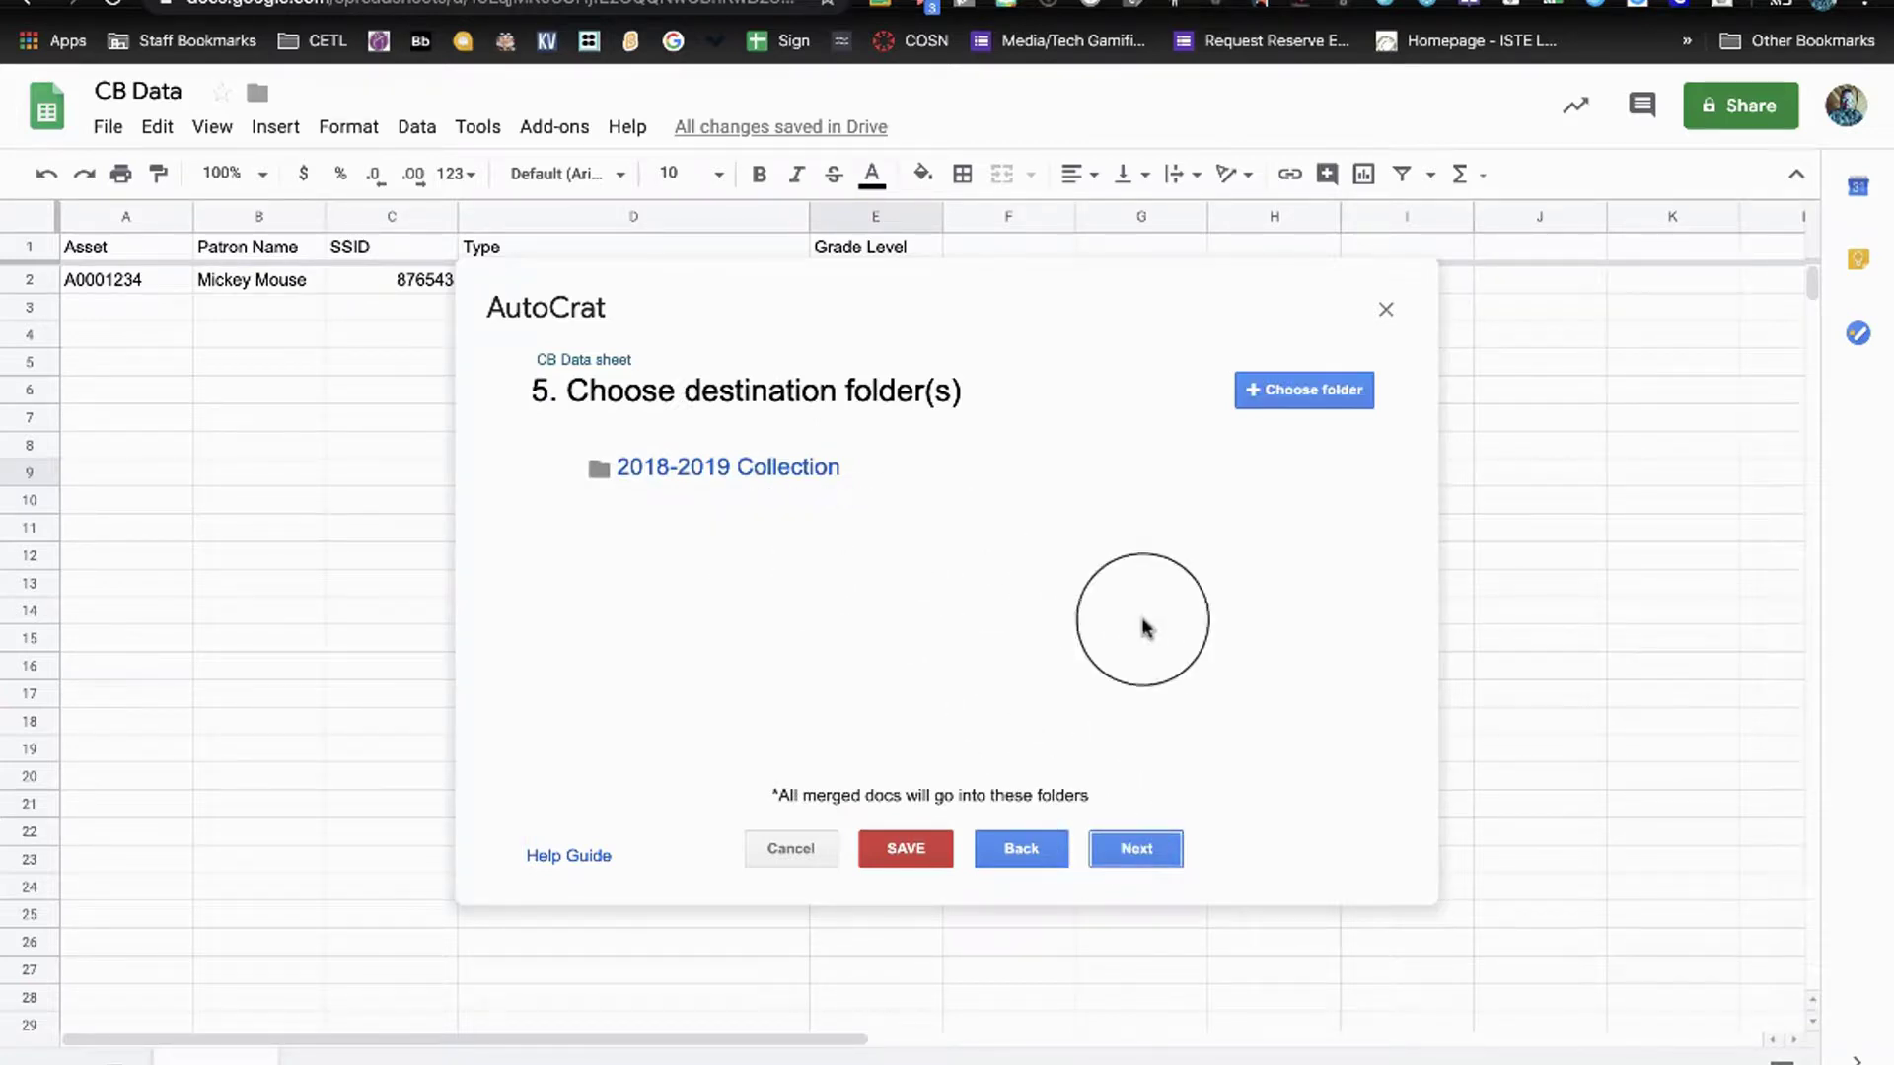
Accept the 2018-2019 Collection destination folder and advance to step 6.
mouse_move(695, 471)
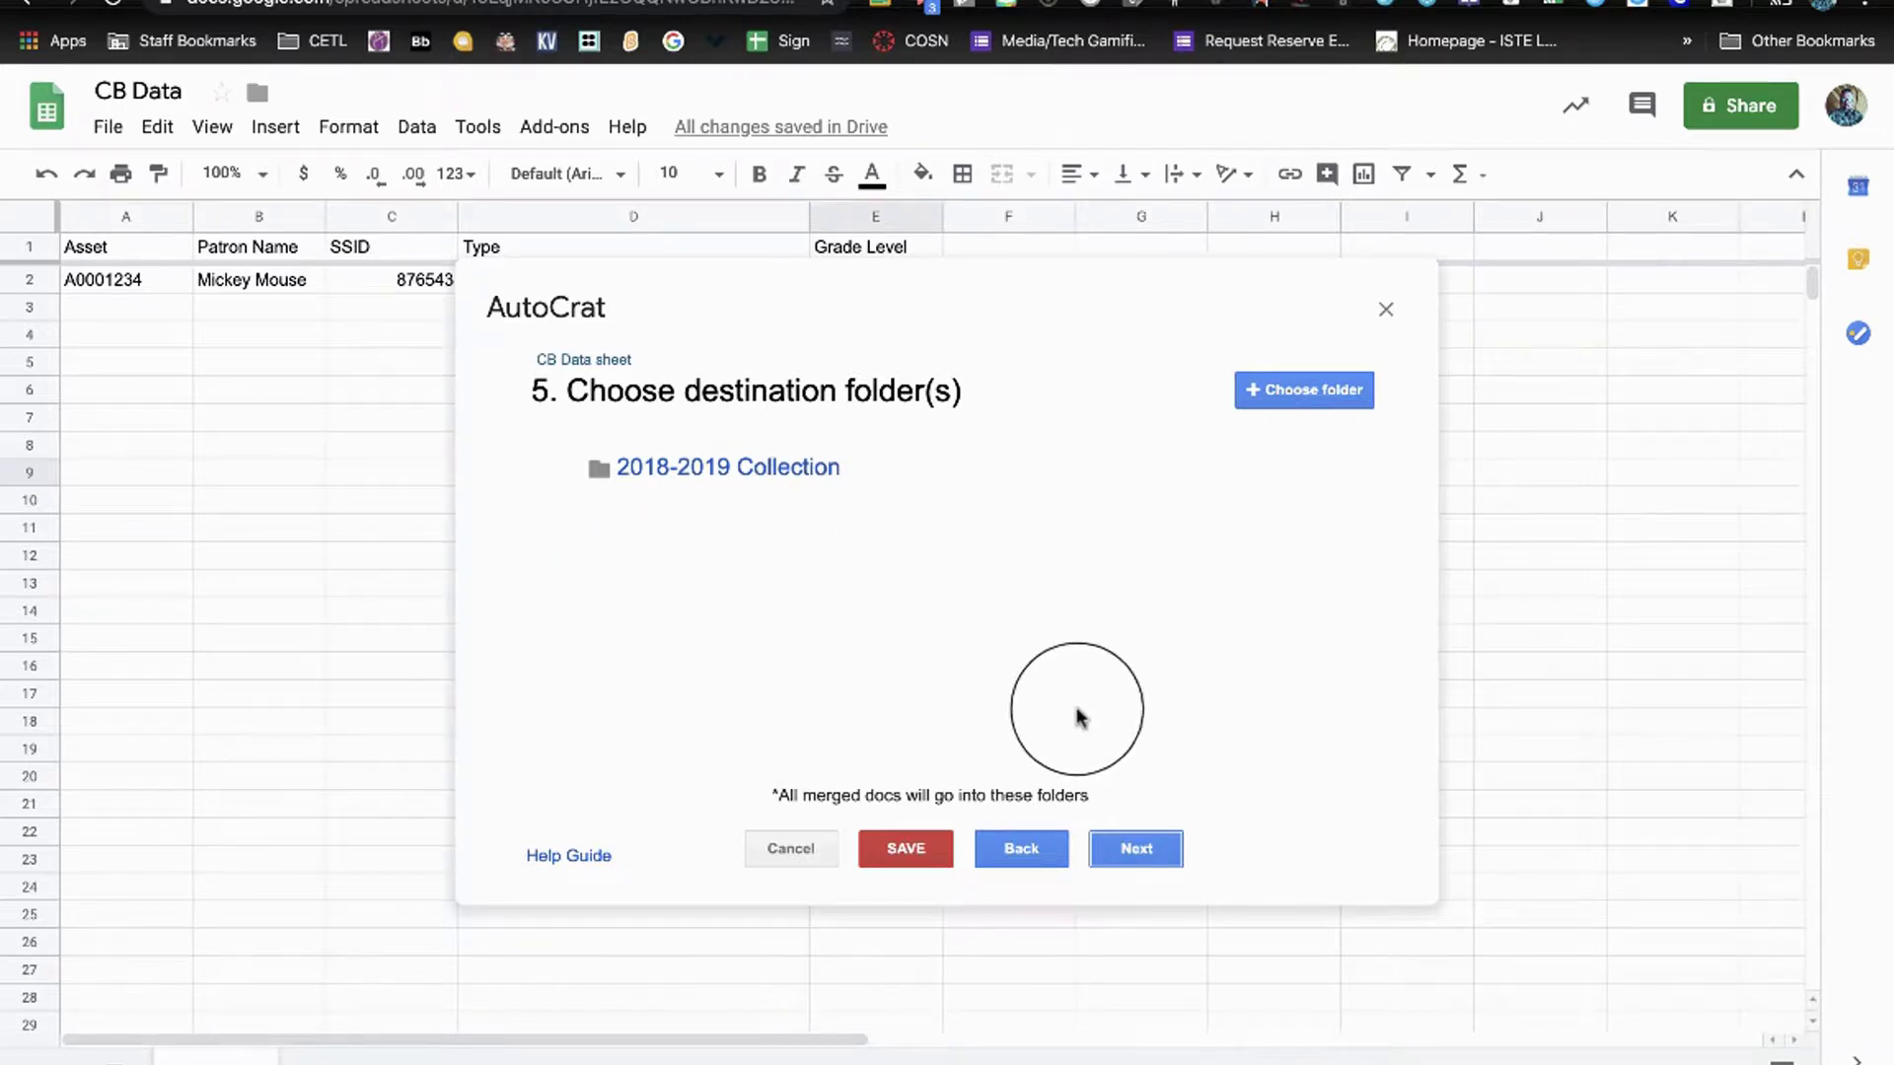
click(1154, 850)
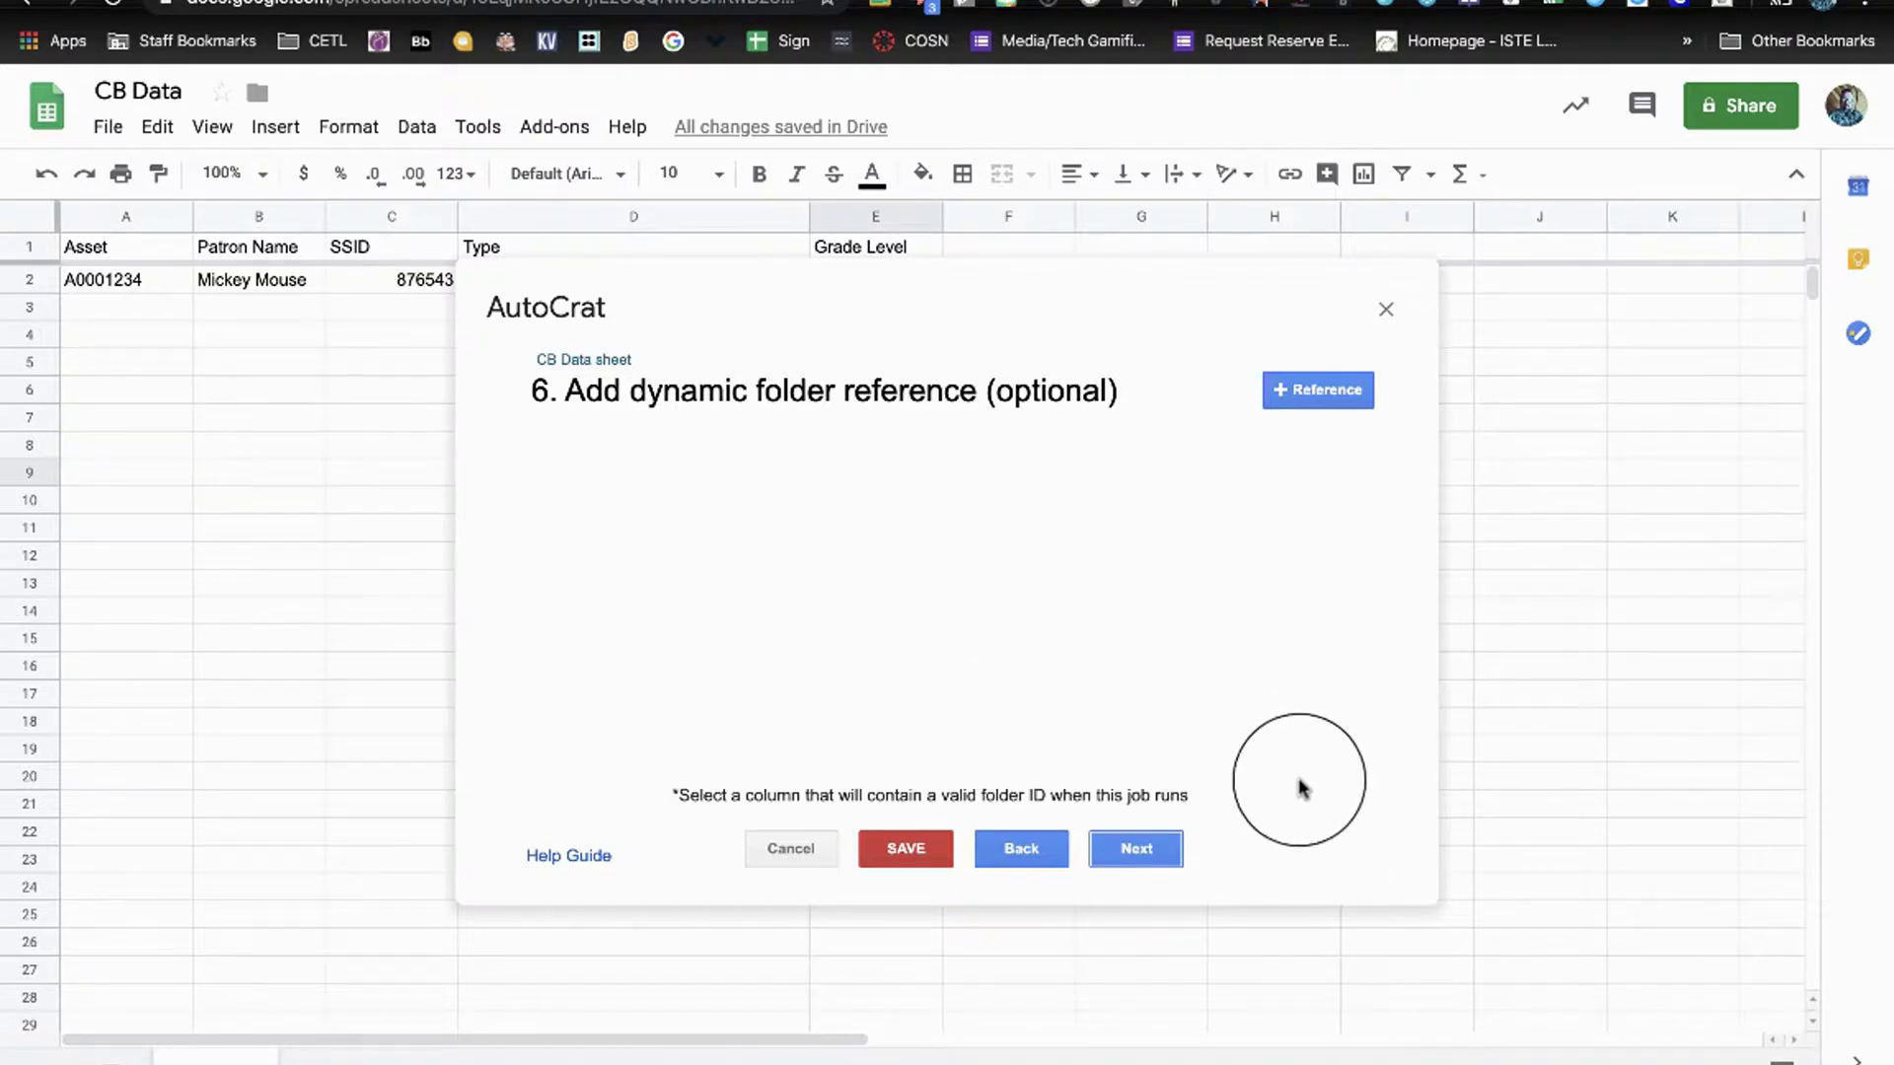
Skip step 6 without adding a dynamic folder reference.
click(1148, 858)
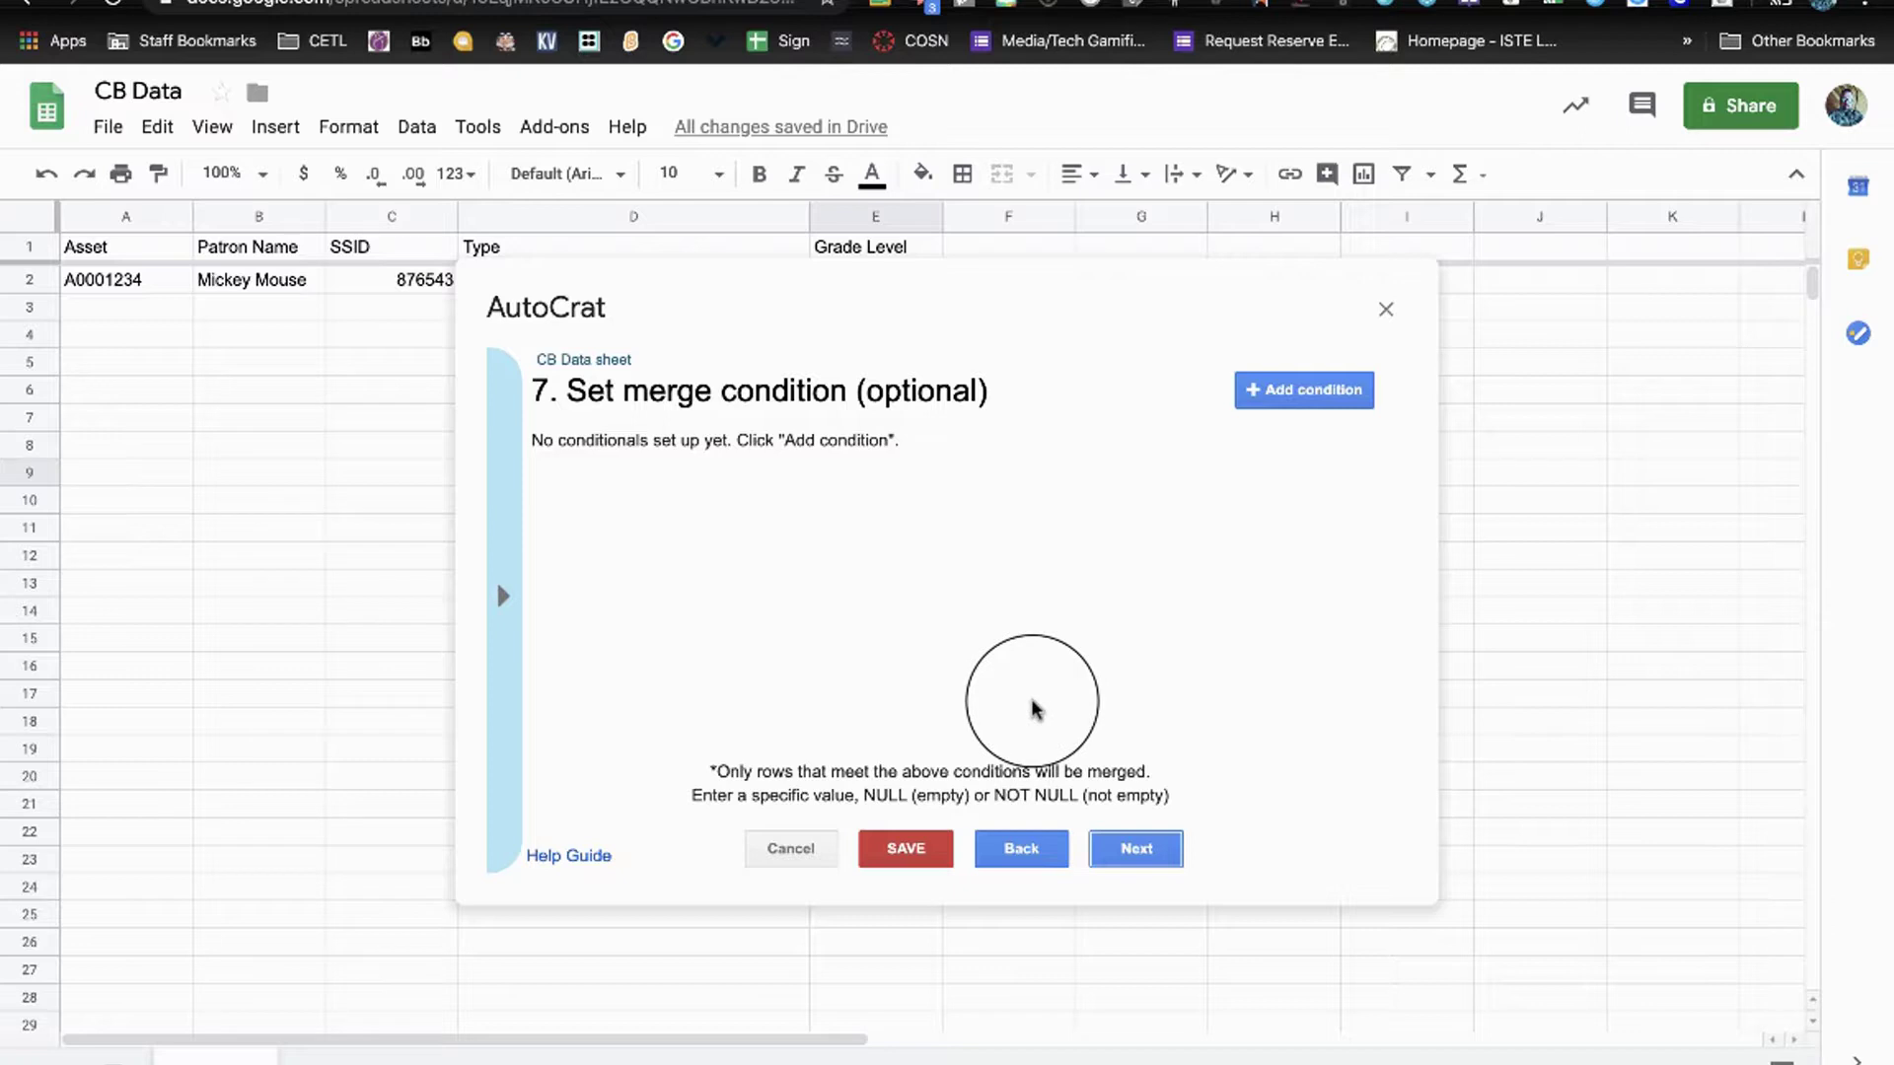
Skip step 7 without adding any merge condition.
click(1149, 854)
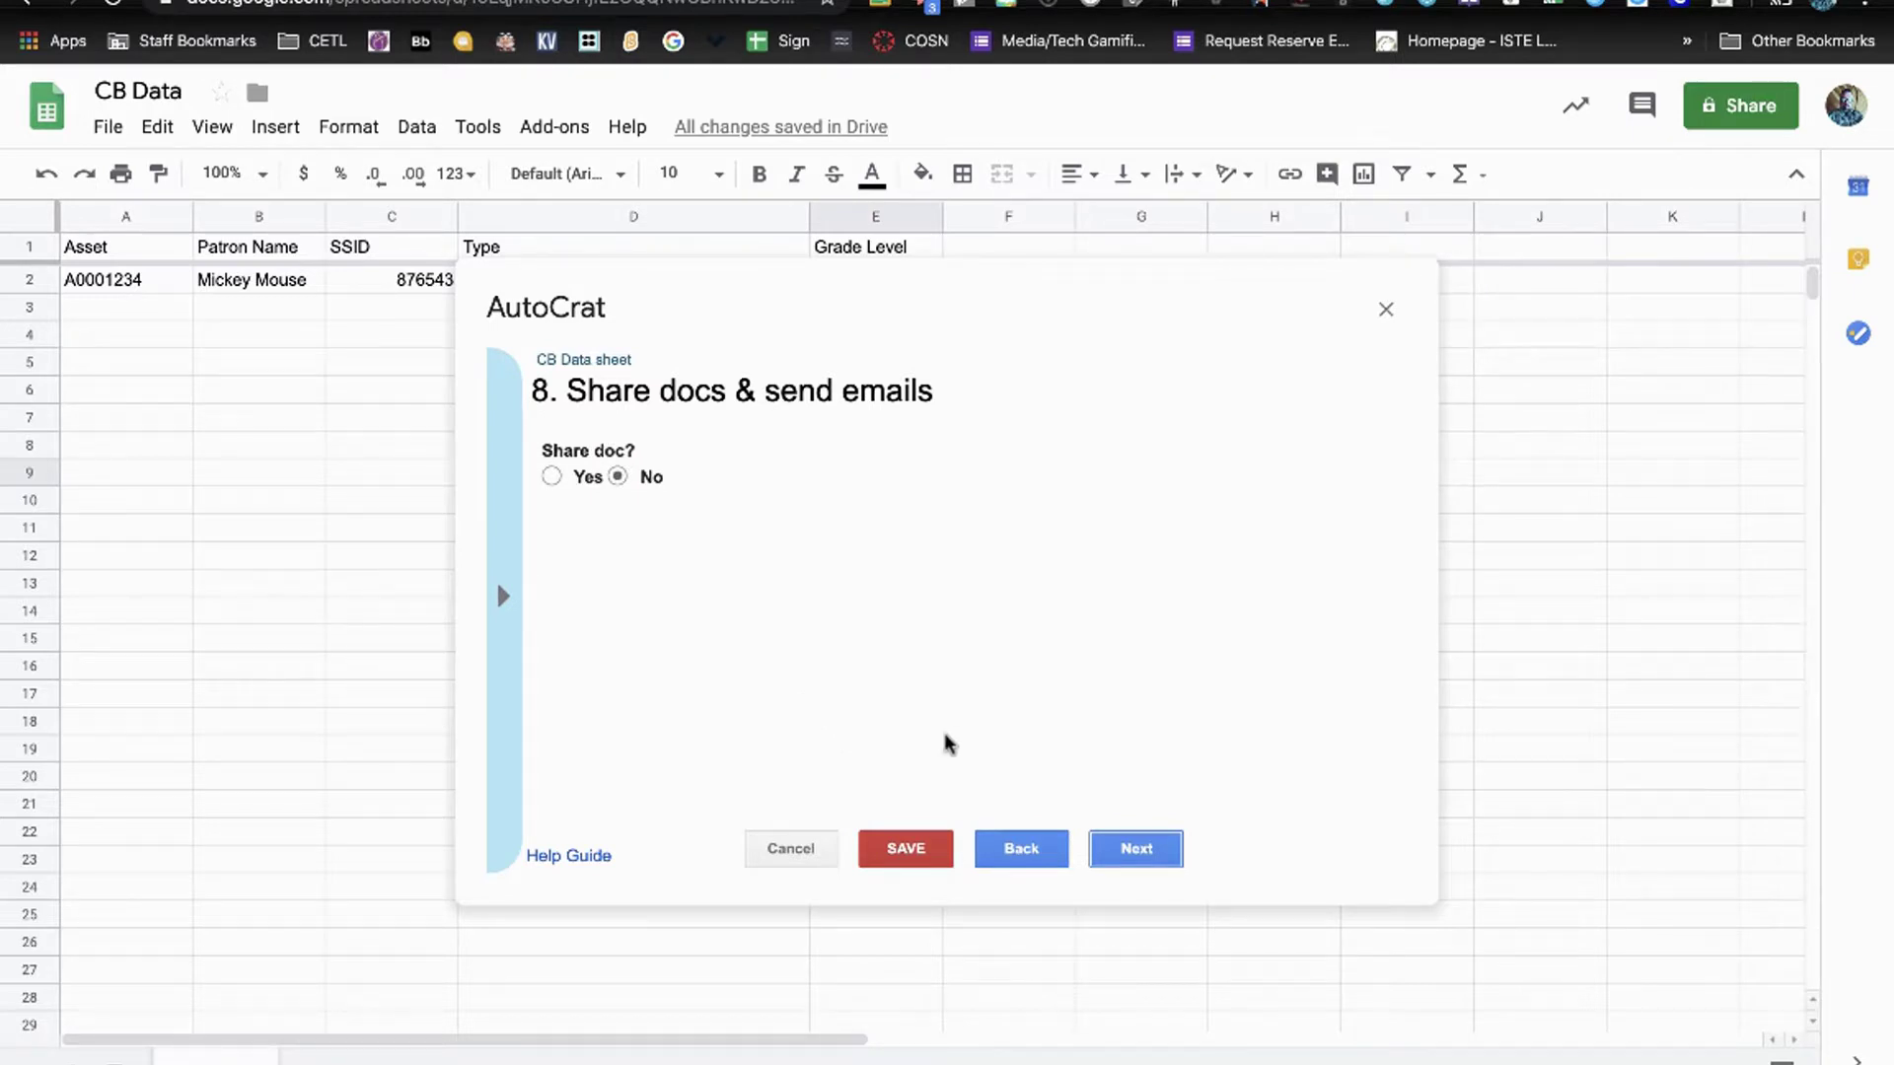
Leave Share doc at No and advance to the job triggers step.
click(1139, 847)
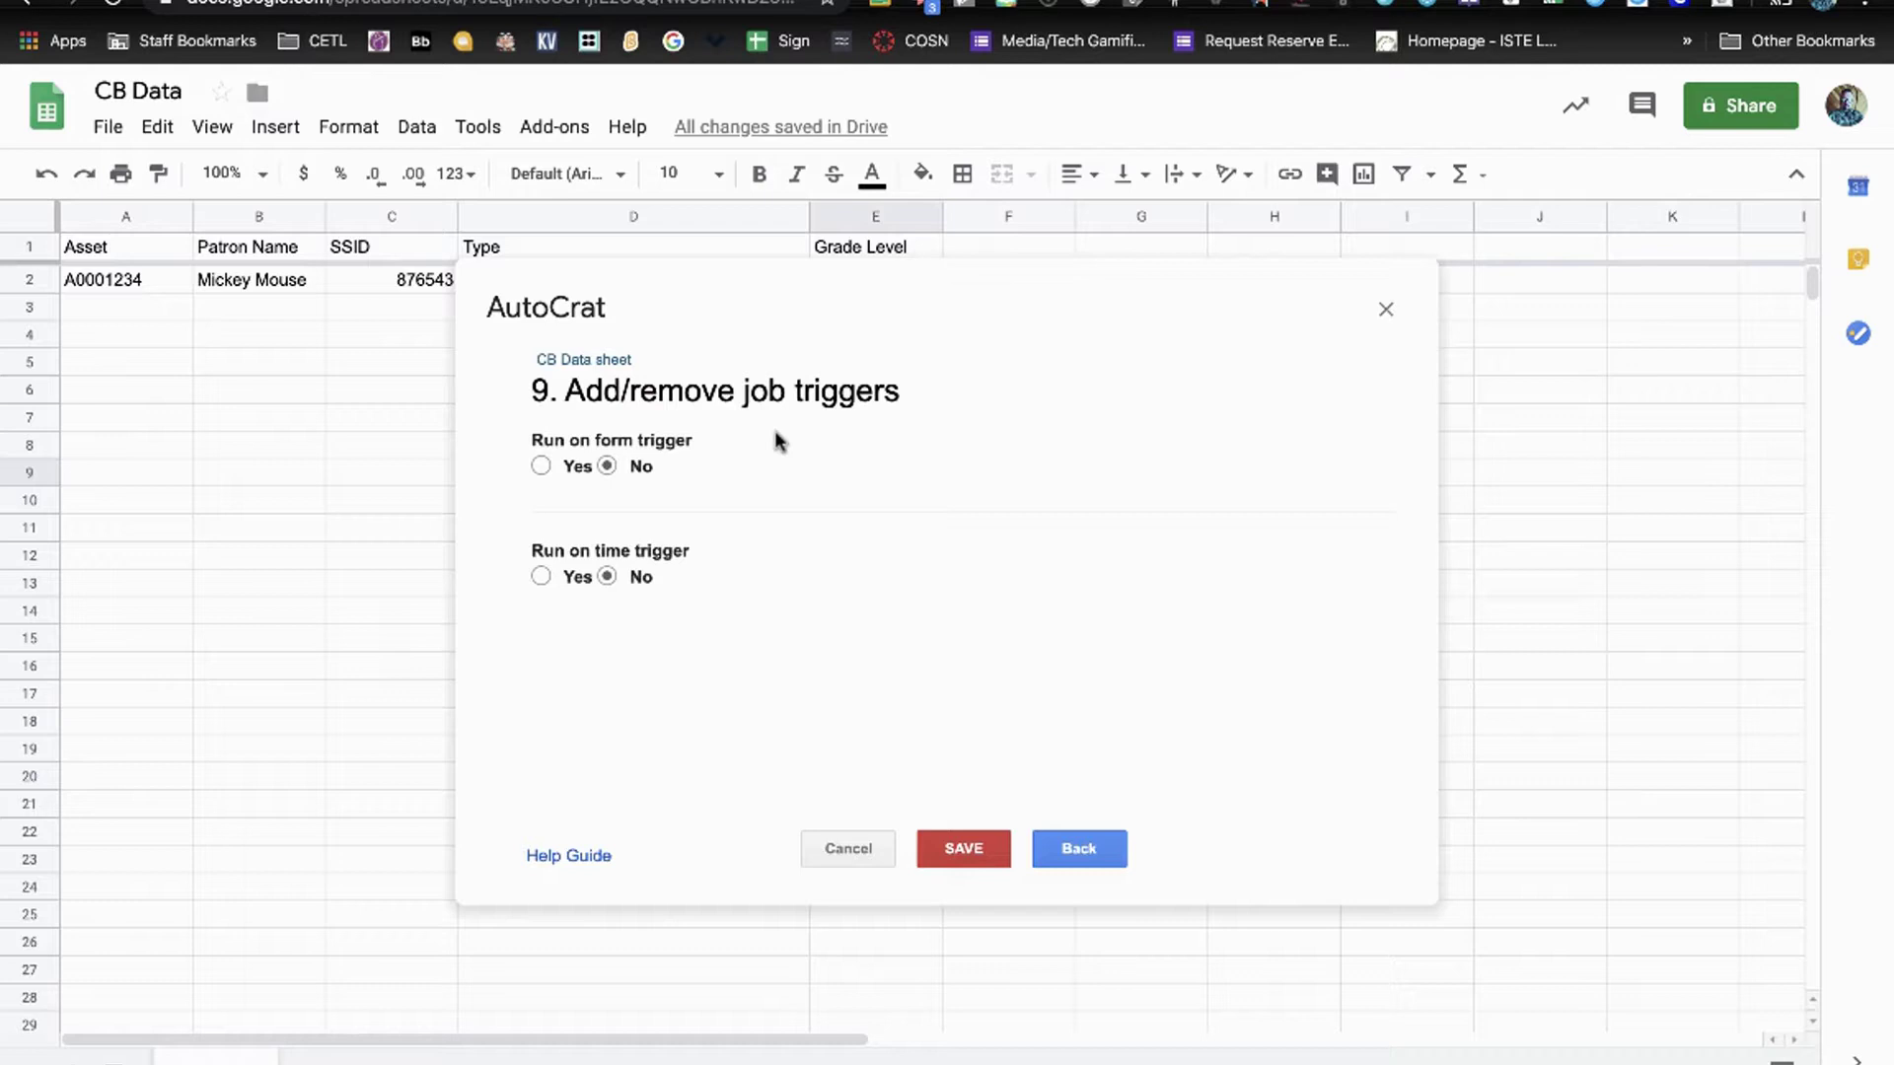
Save the AutoCrat job and run the CB Data sheet job from Existing Jobs.
click(962, 849)
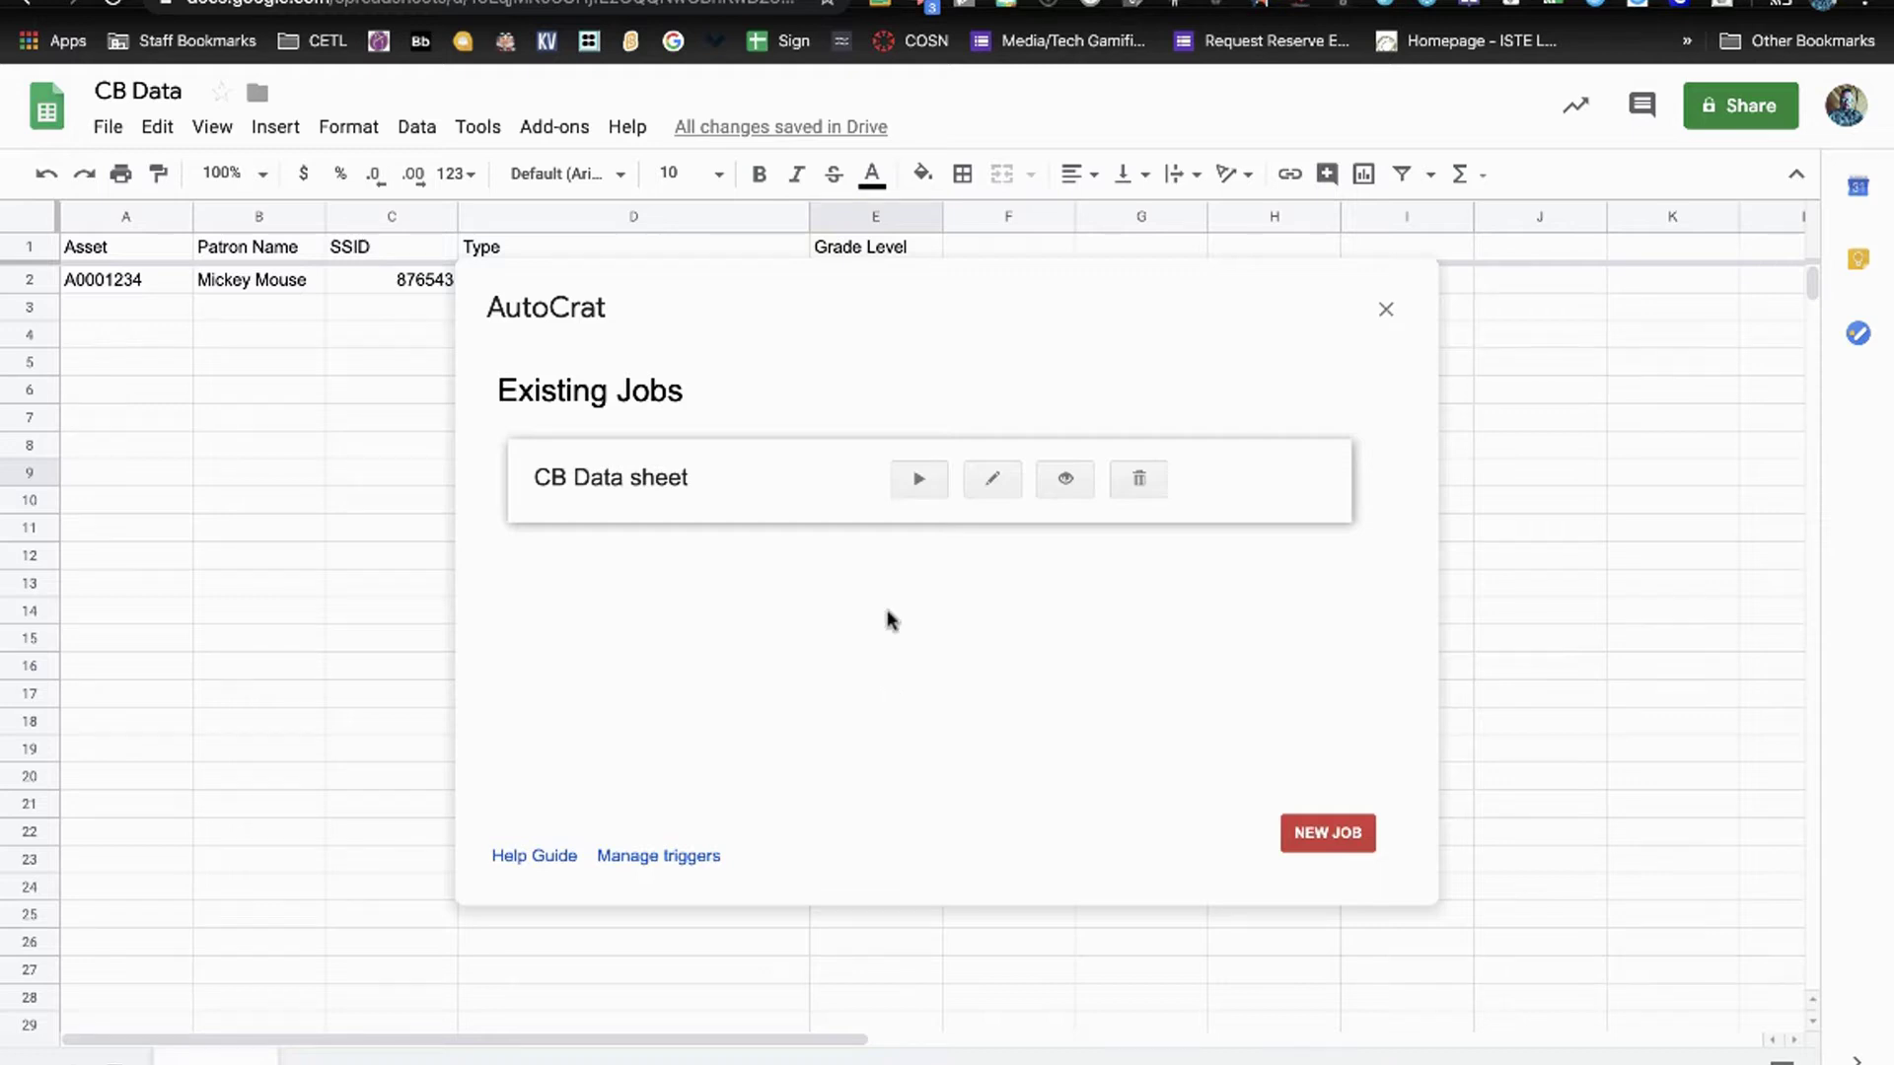
click(923, 483)
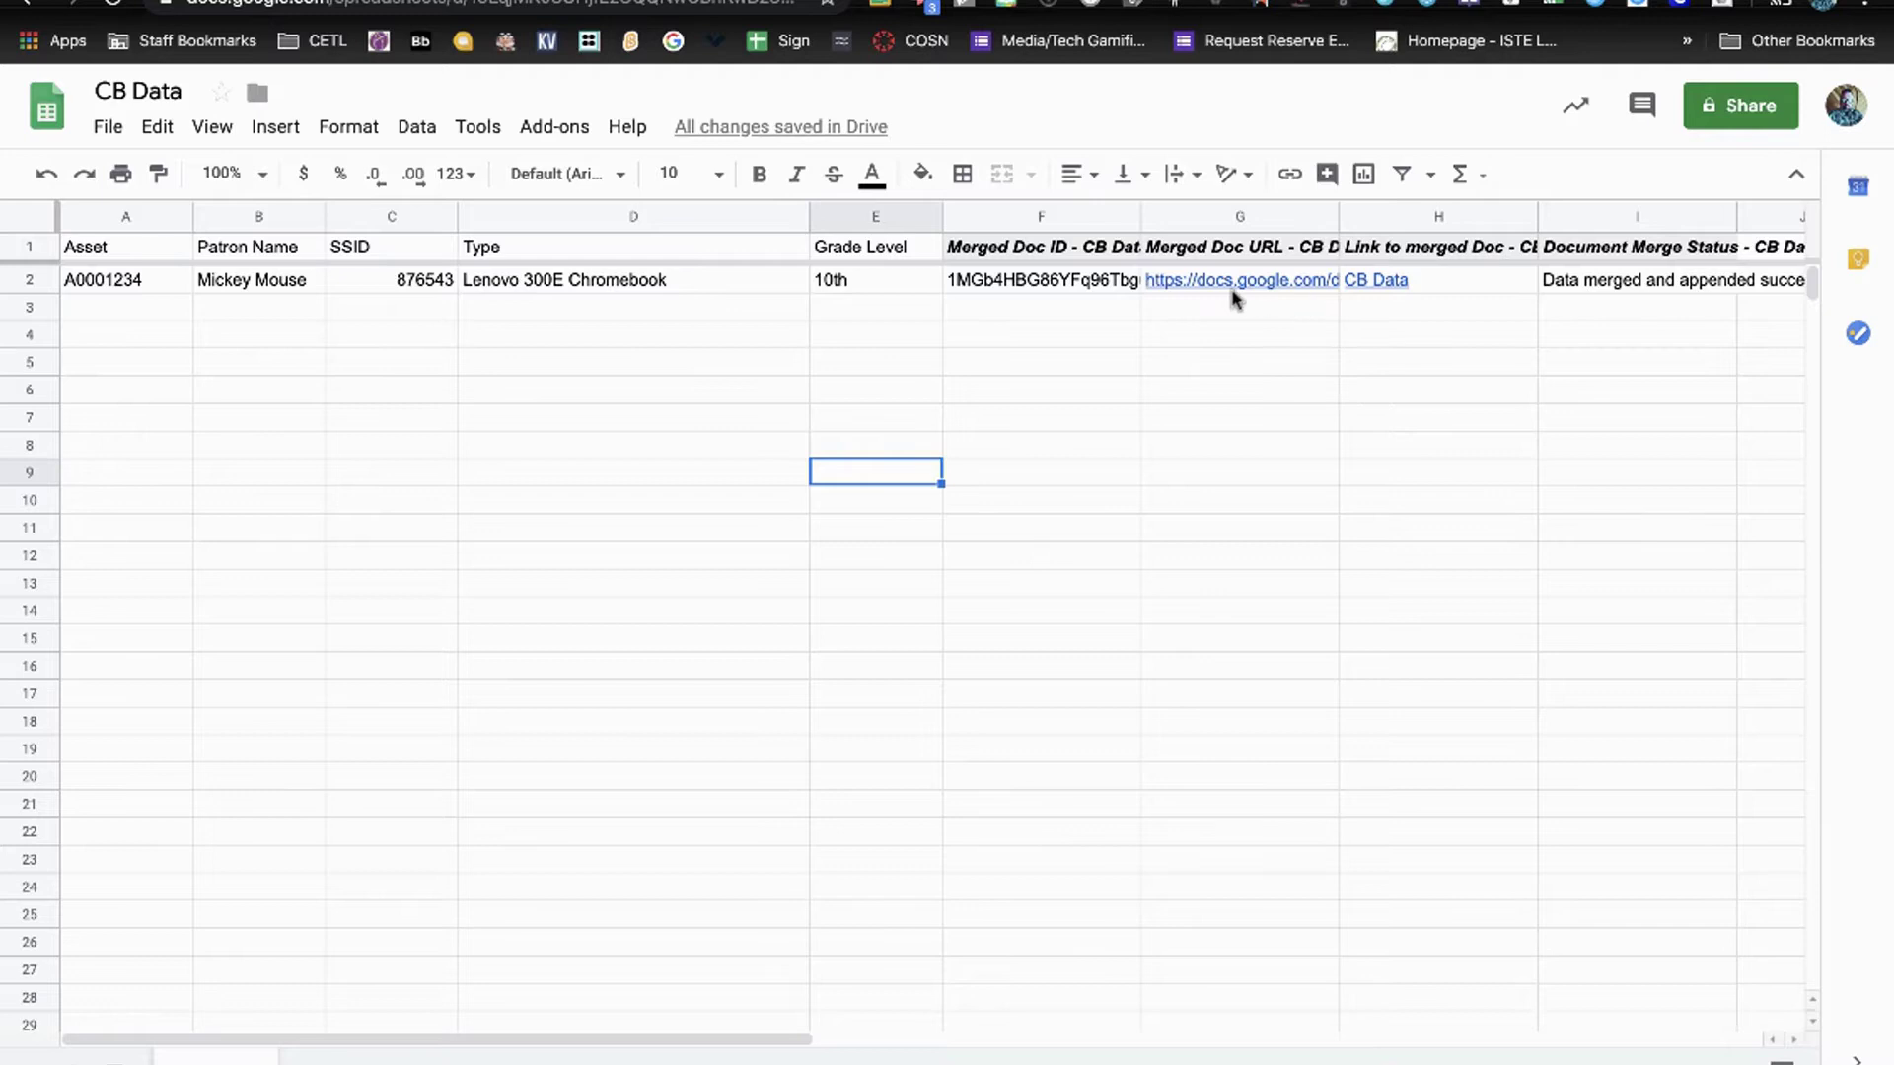
Open the merged CB Data document from the link in cell H2.
mouse_move(1353, 288)
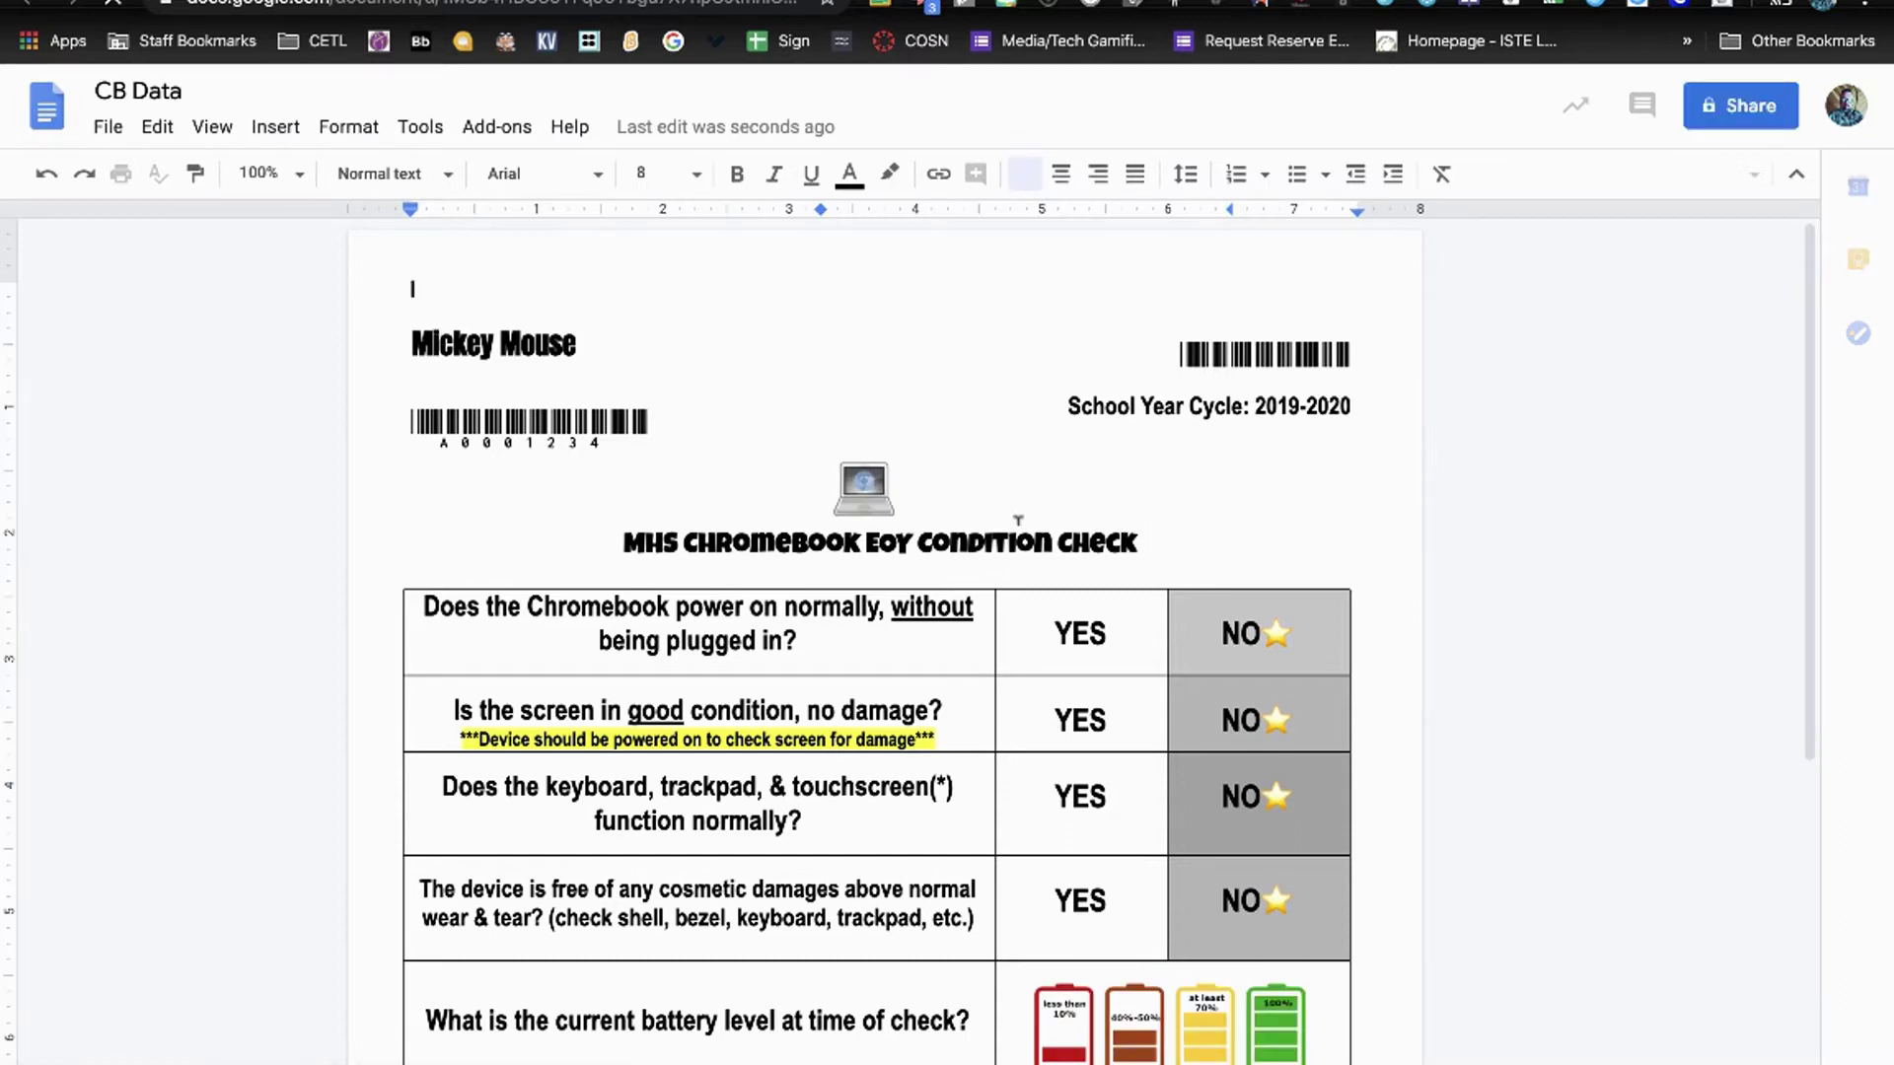
scroll(1018, 519, down, 3)
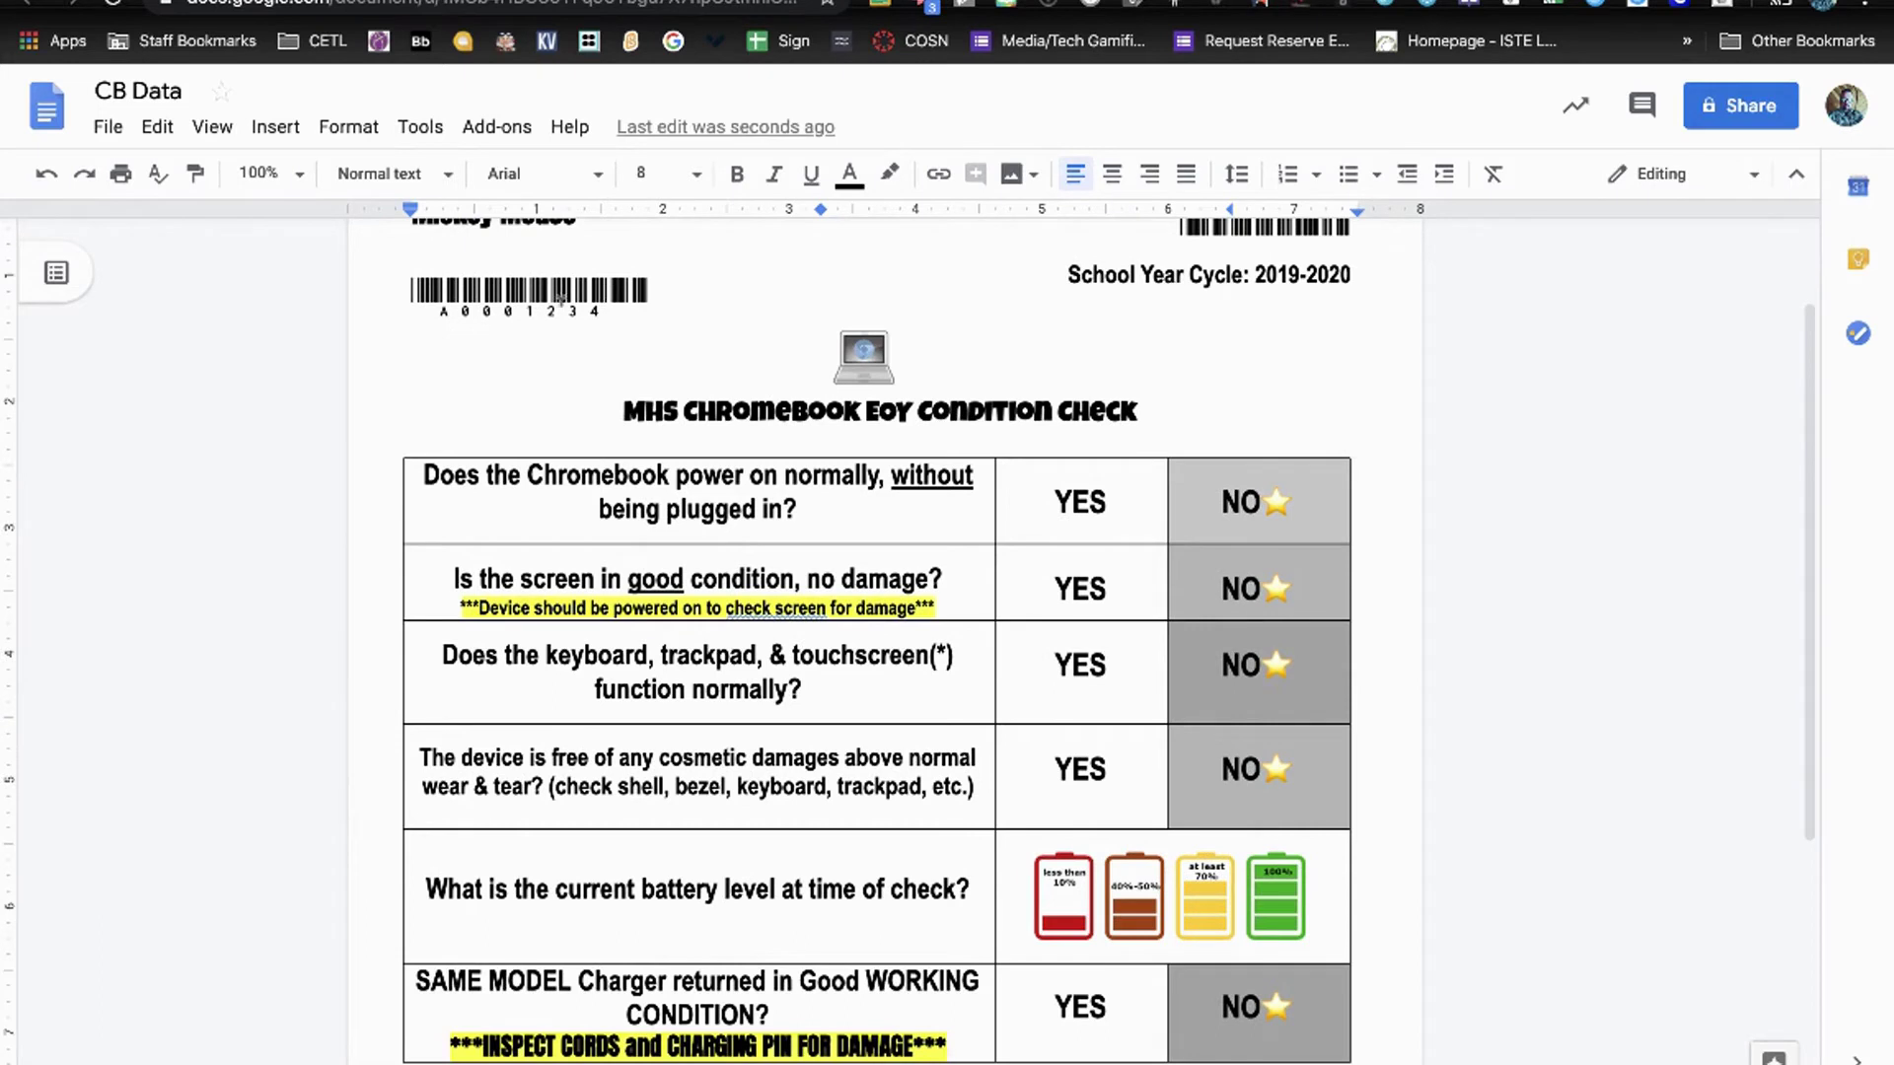
scroll(868, 363, up, 3)
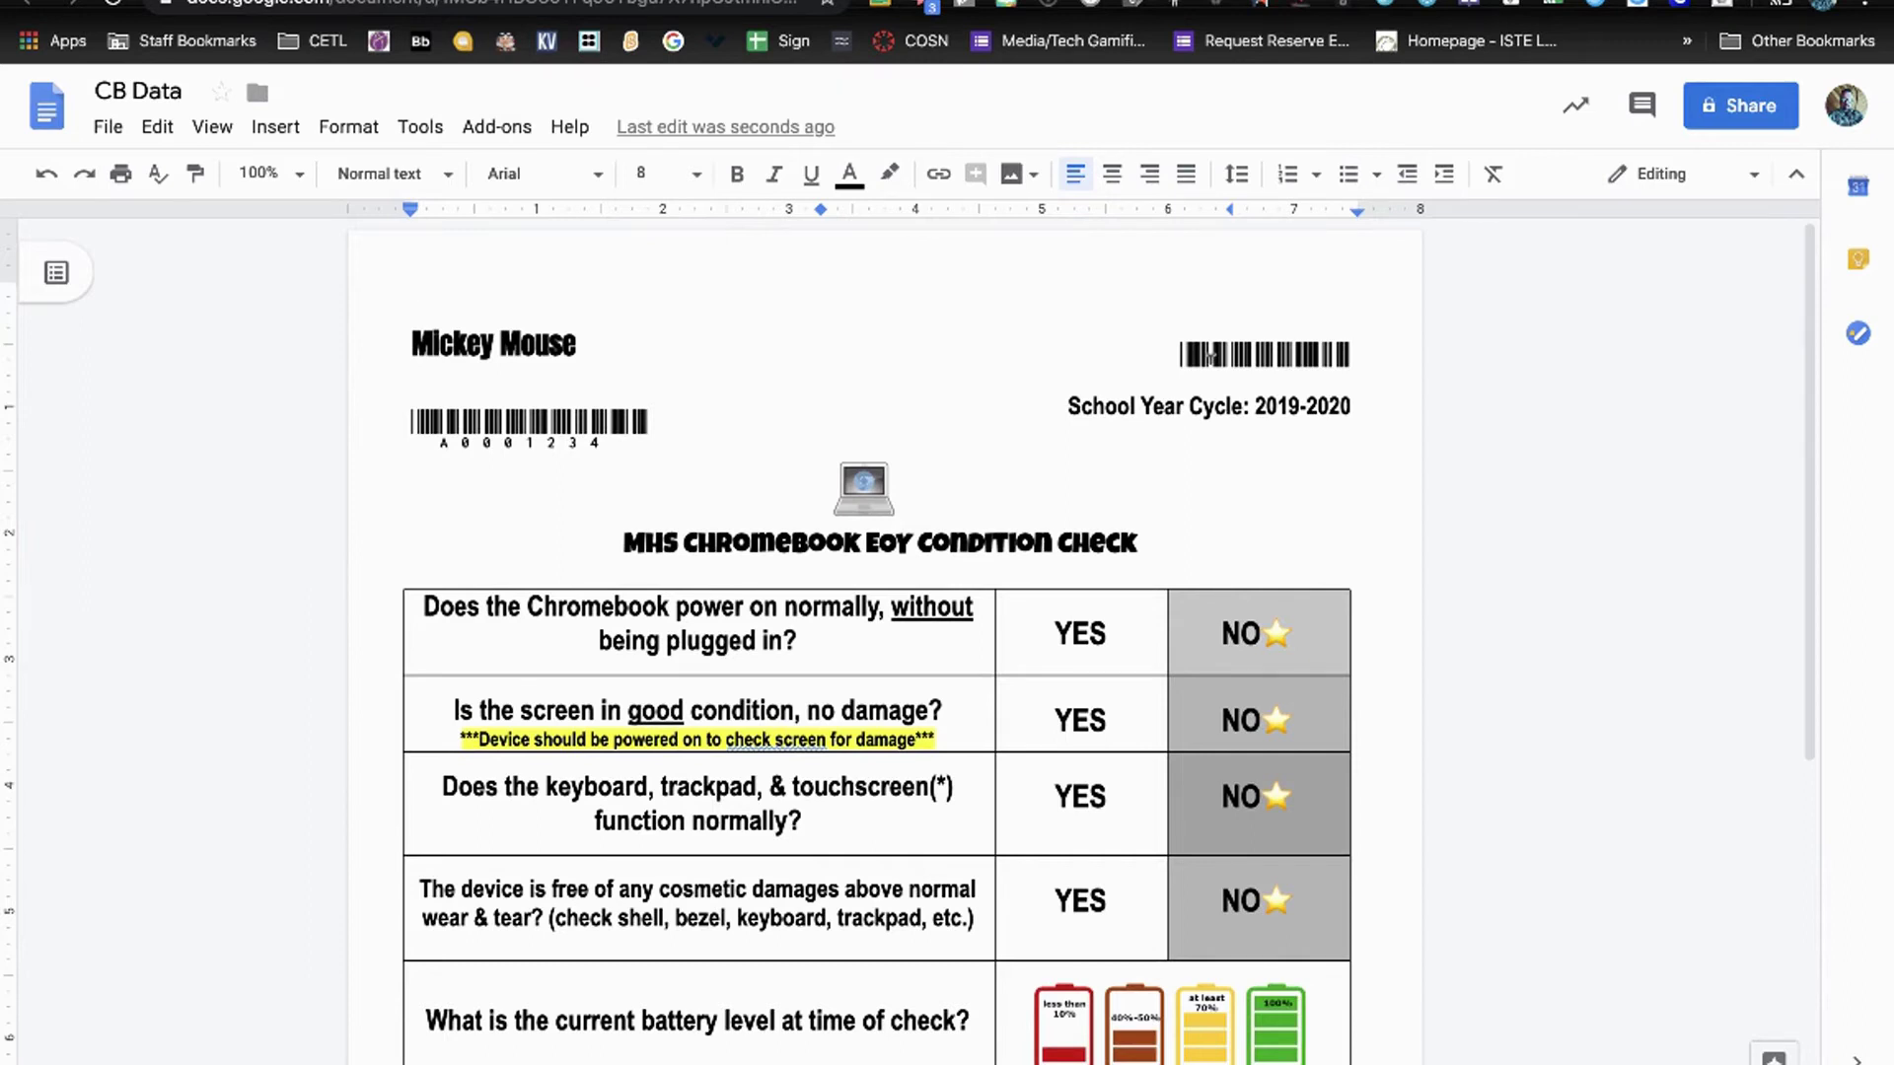
scroll(1210, 357, down, 5)
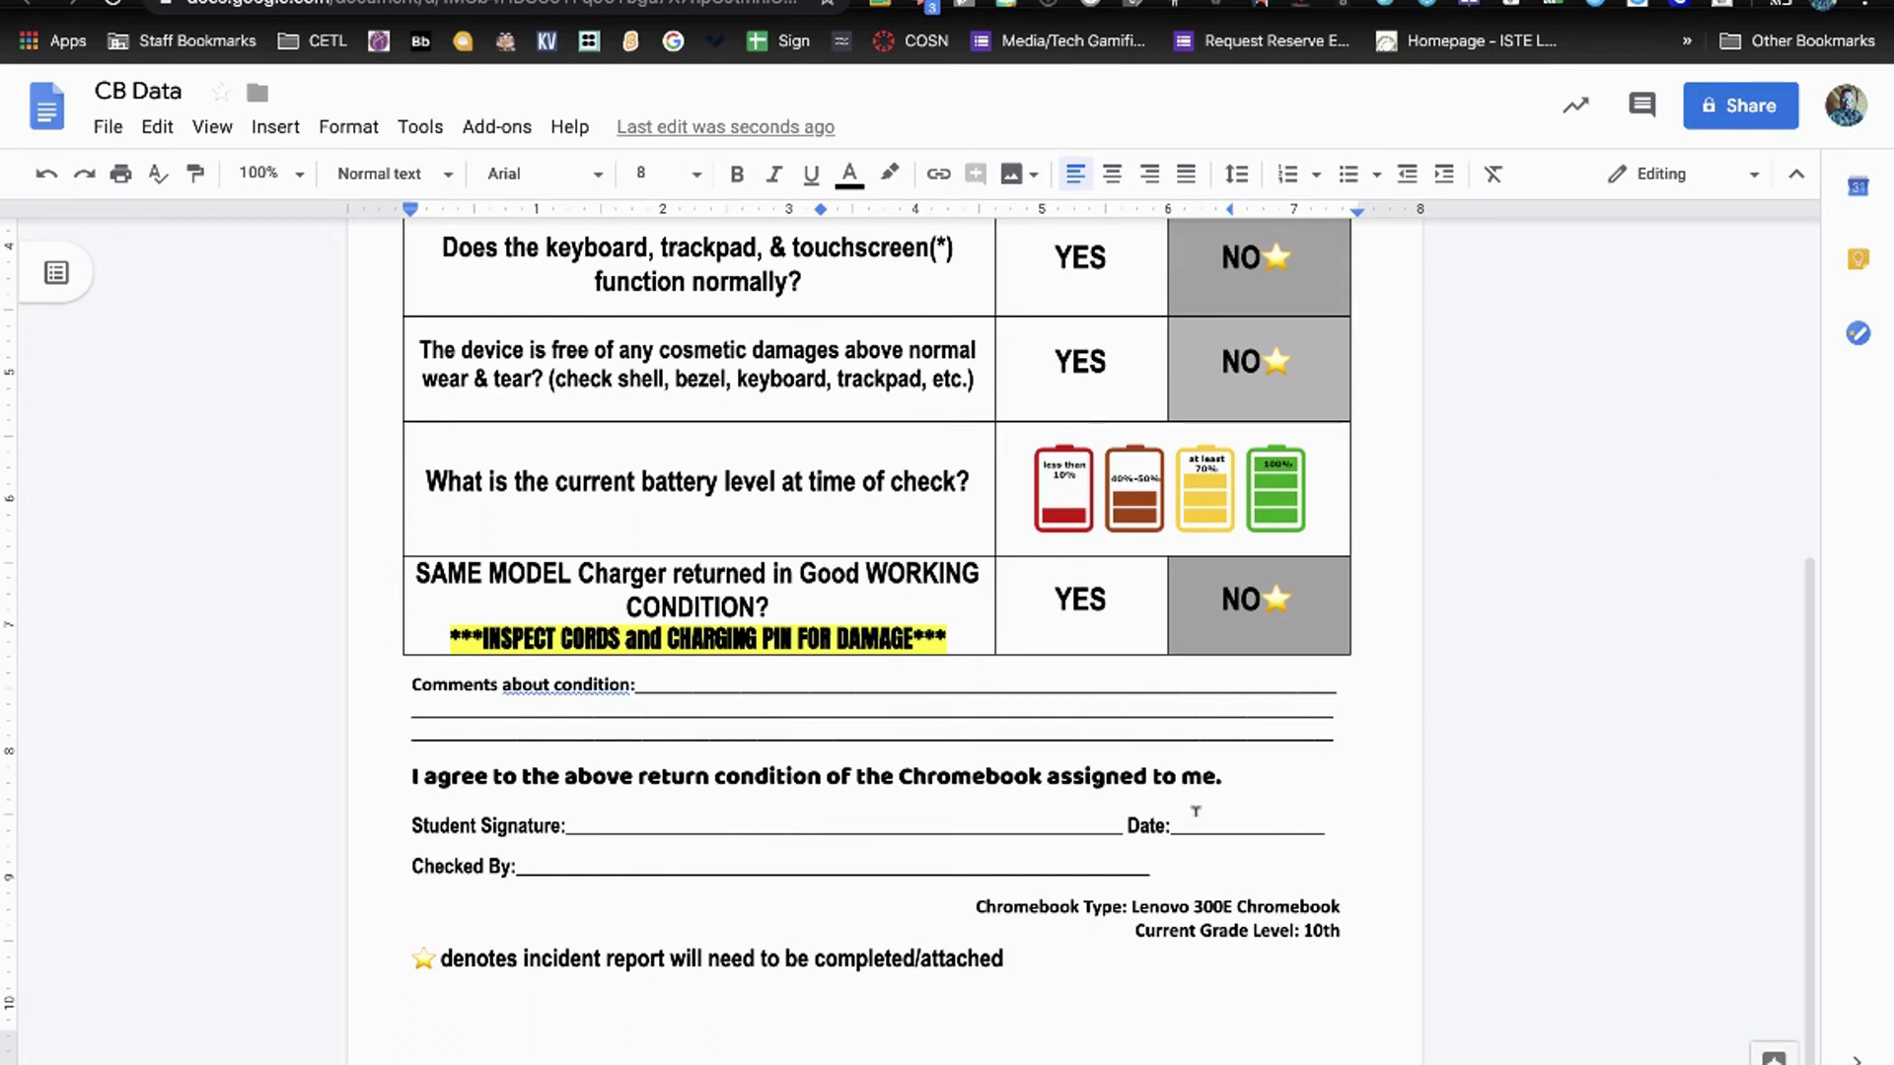
scroll(1195, 811, up, 6)
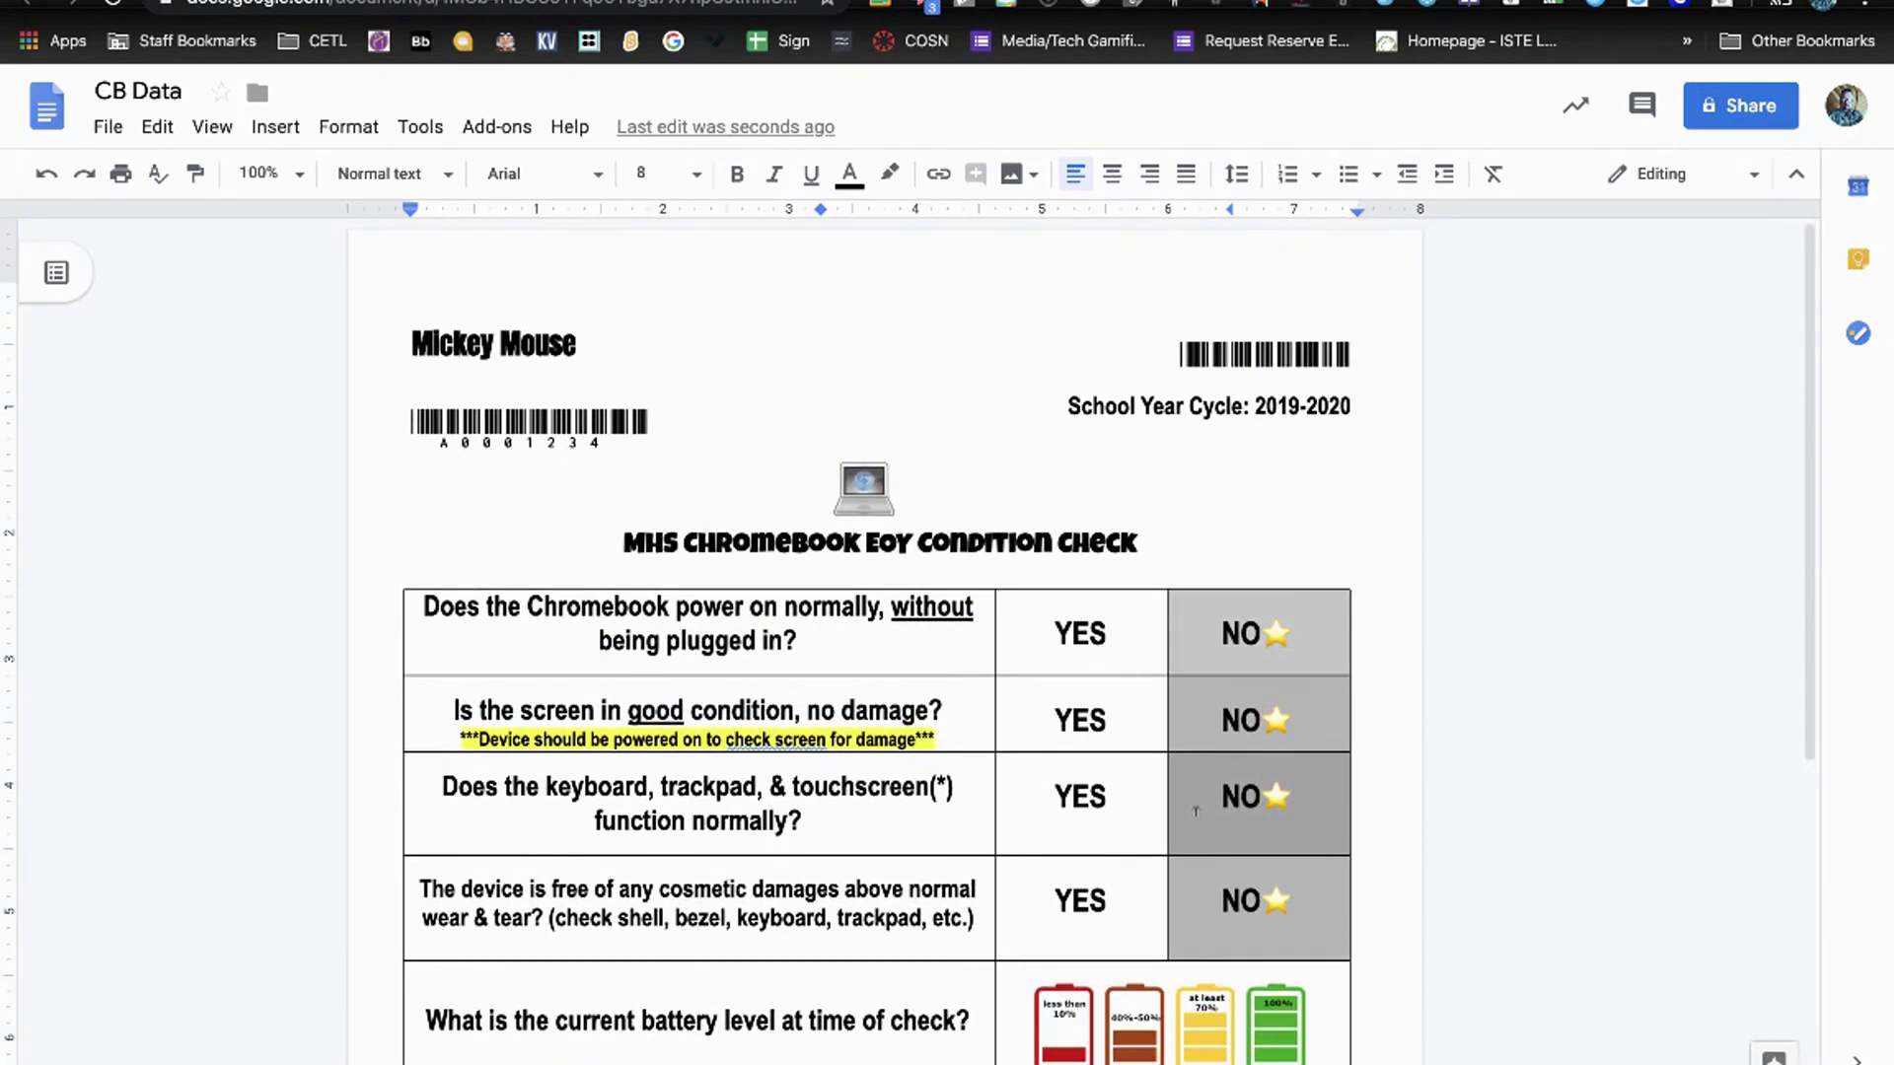